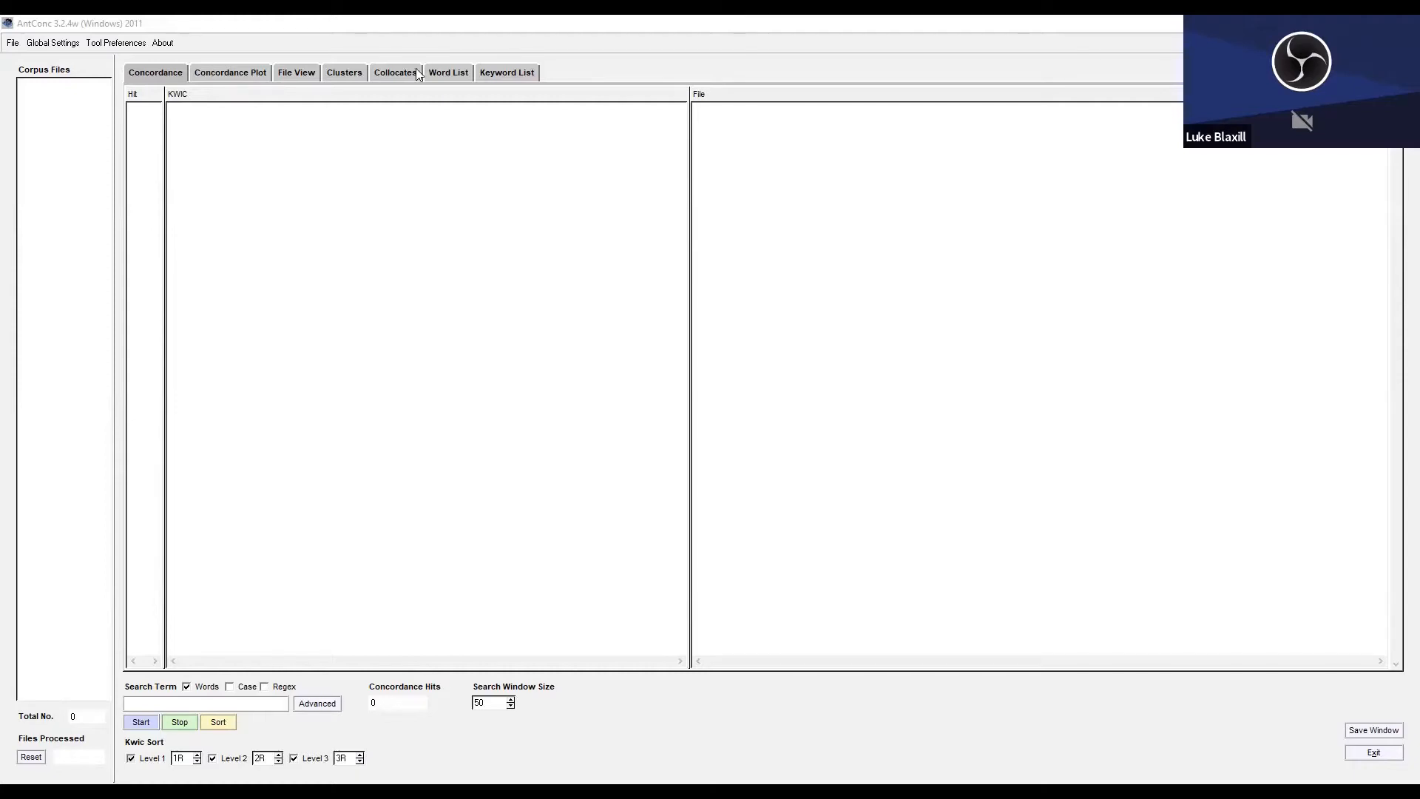
Review the tool preferences for Concordance, Clusters, Collocates, Word List and Keyword List, checking the option to treat all data as lowercase.
click(104, 46)
click(101, 44)
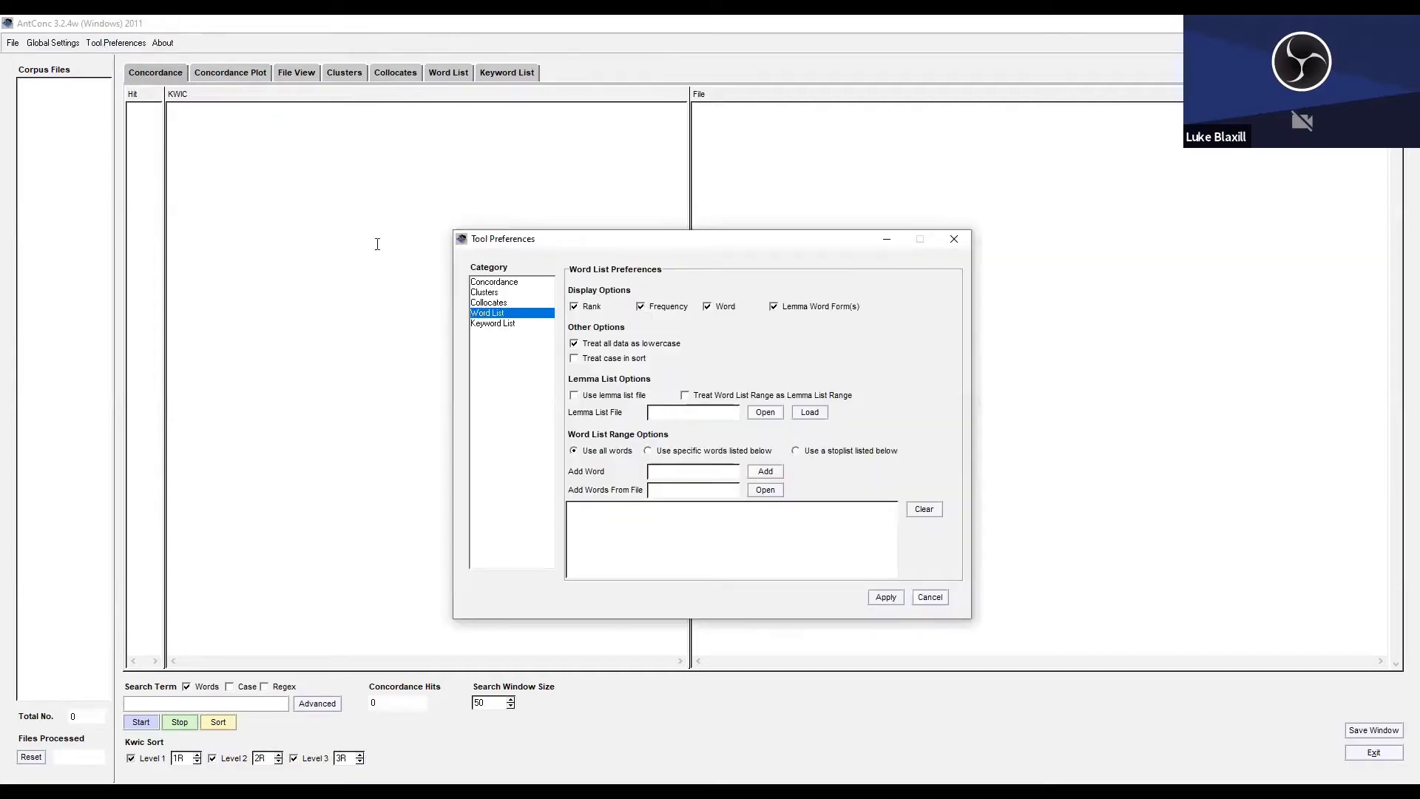
click(496, 284)
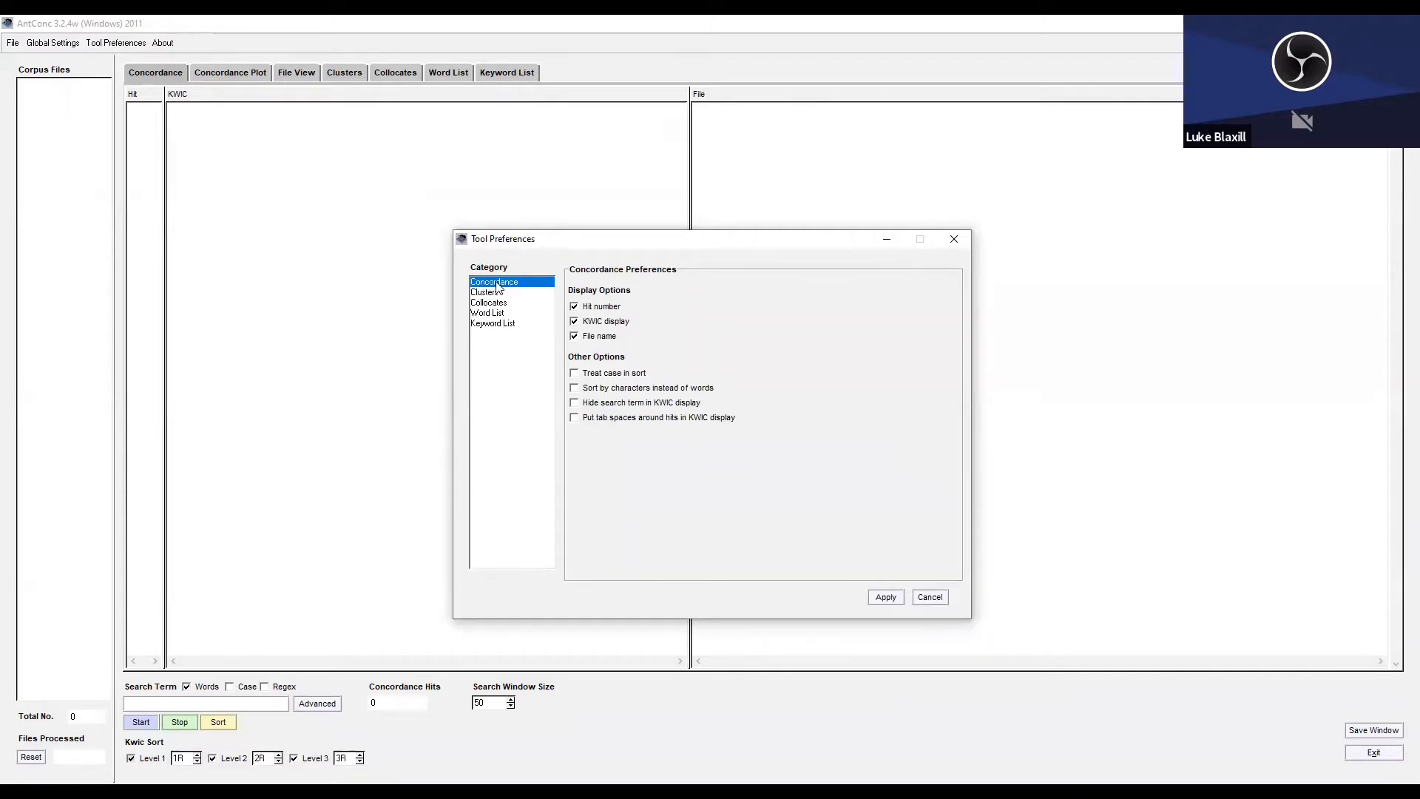
click(498, 293)
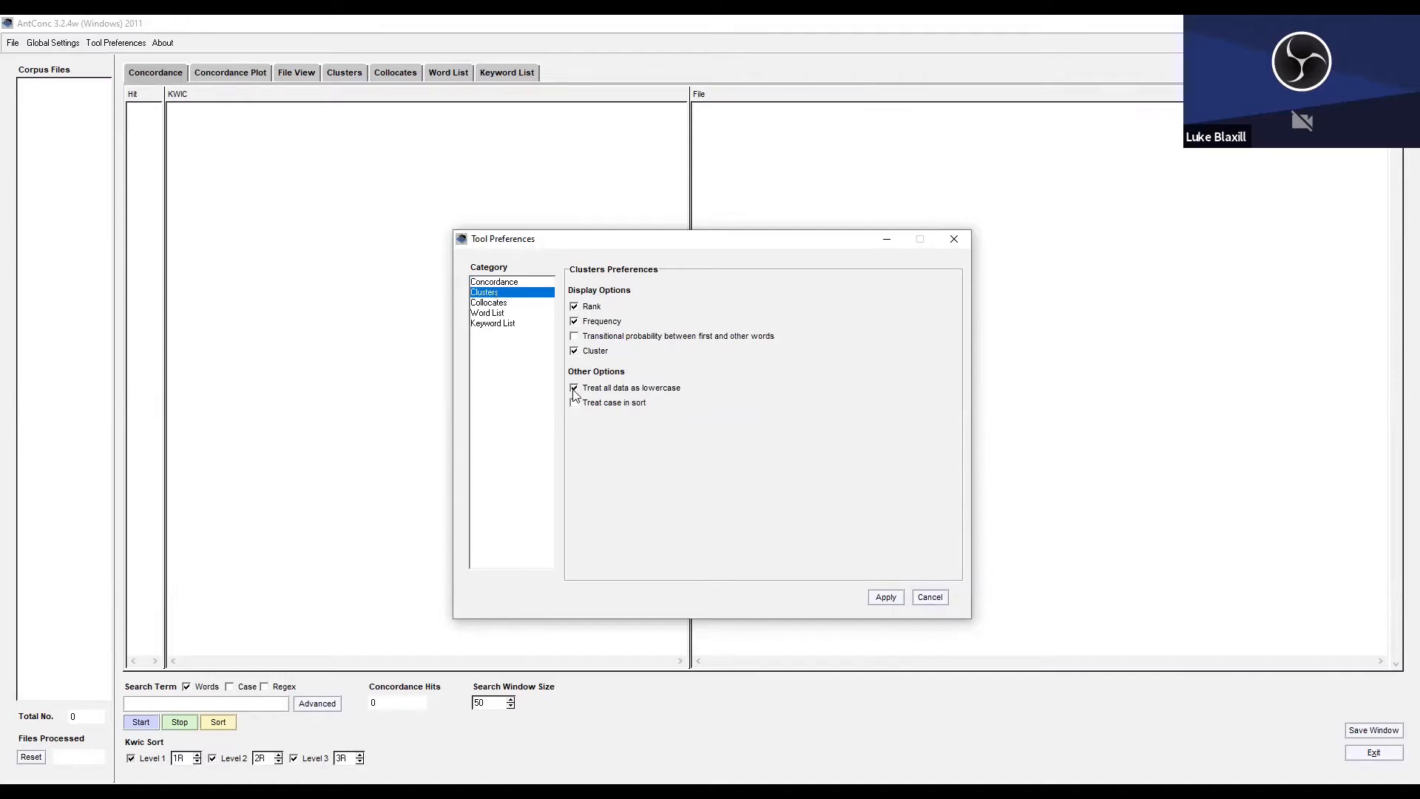
click(488, 303)
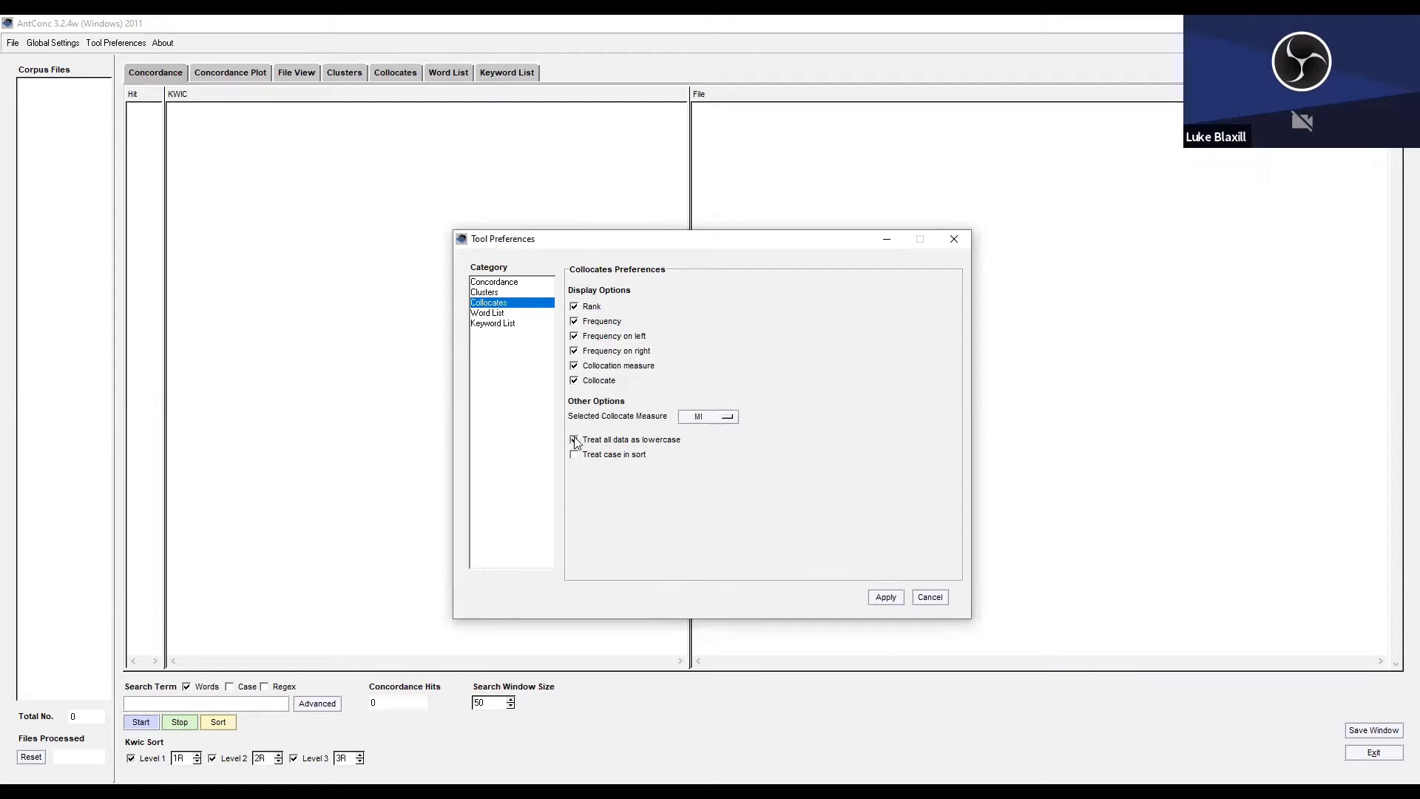
click(492, 314)
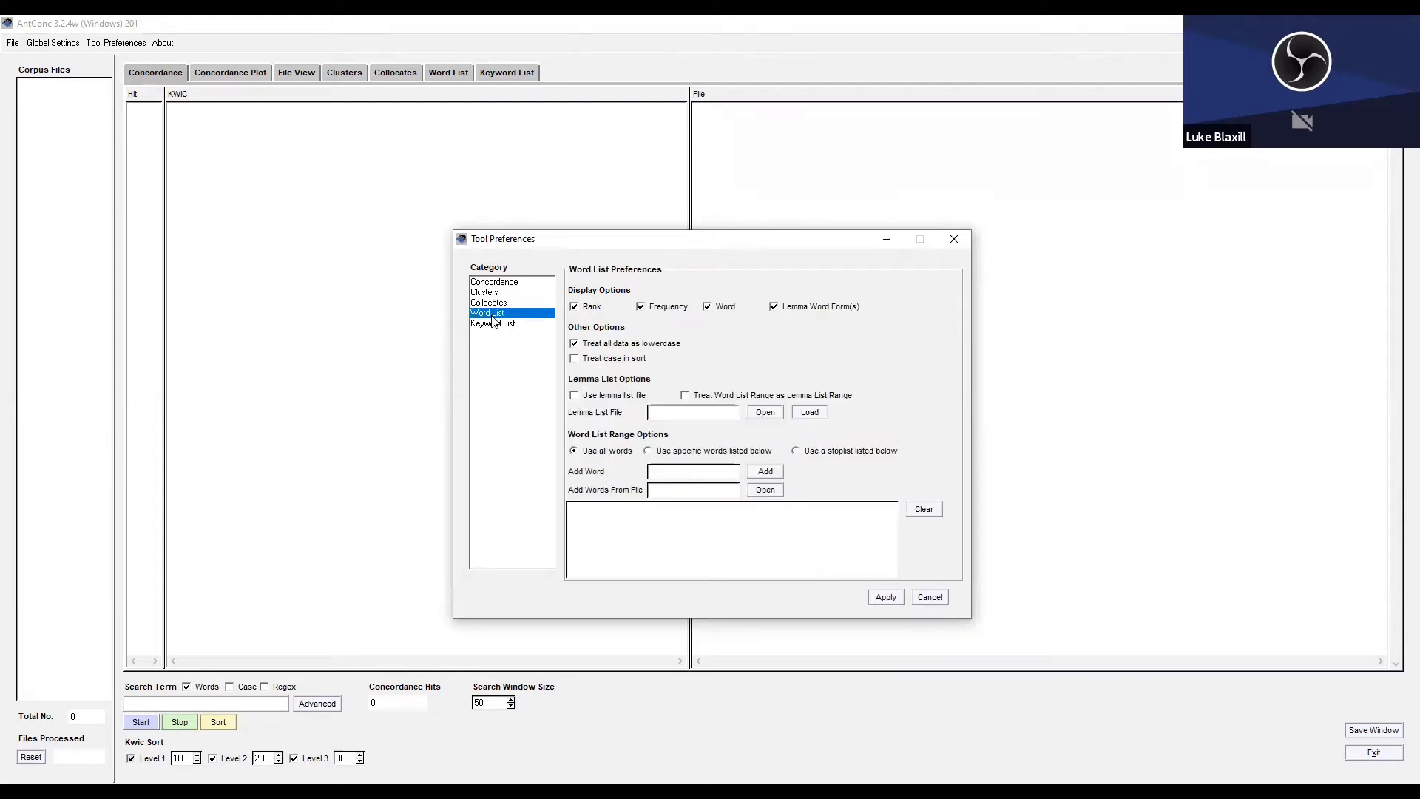
click(573, 345)
click(501, 325)
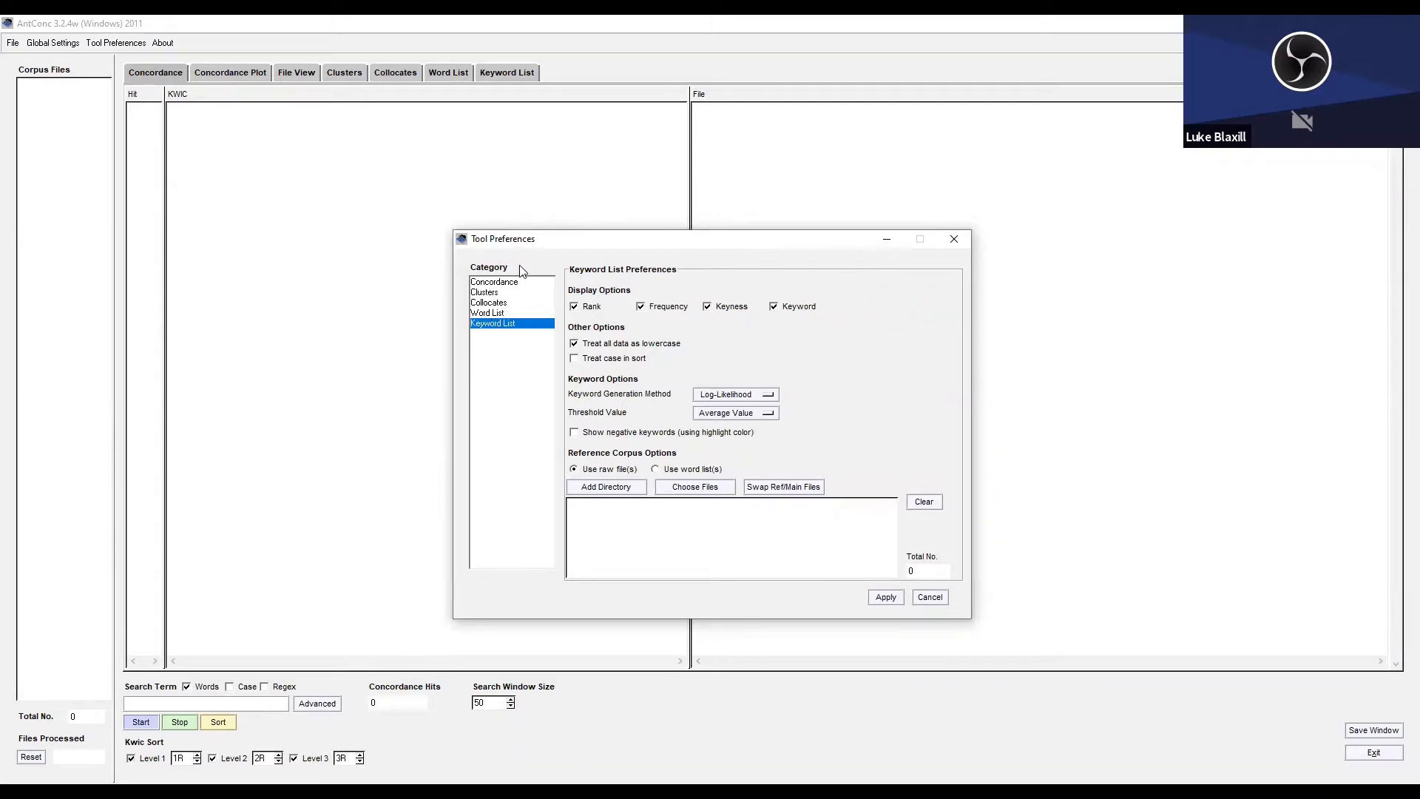
Set the word list range to use a stoplist and load its words from stop_list.txt in the Manifestos/antconc folder.
click(496, 314)
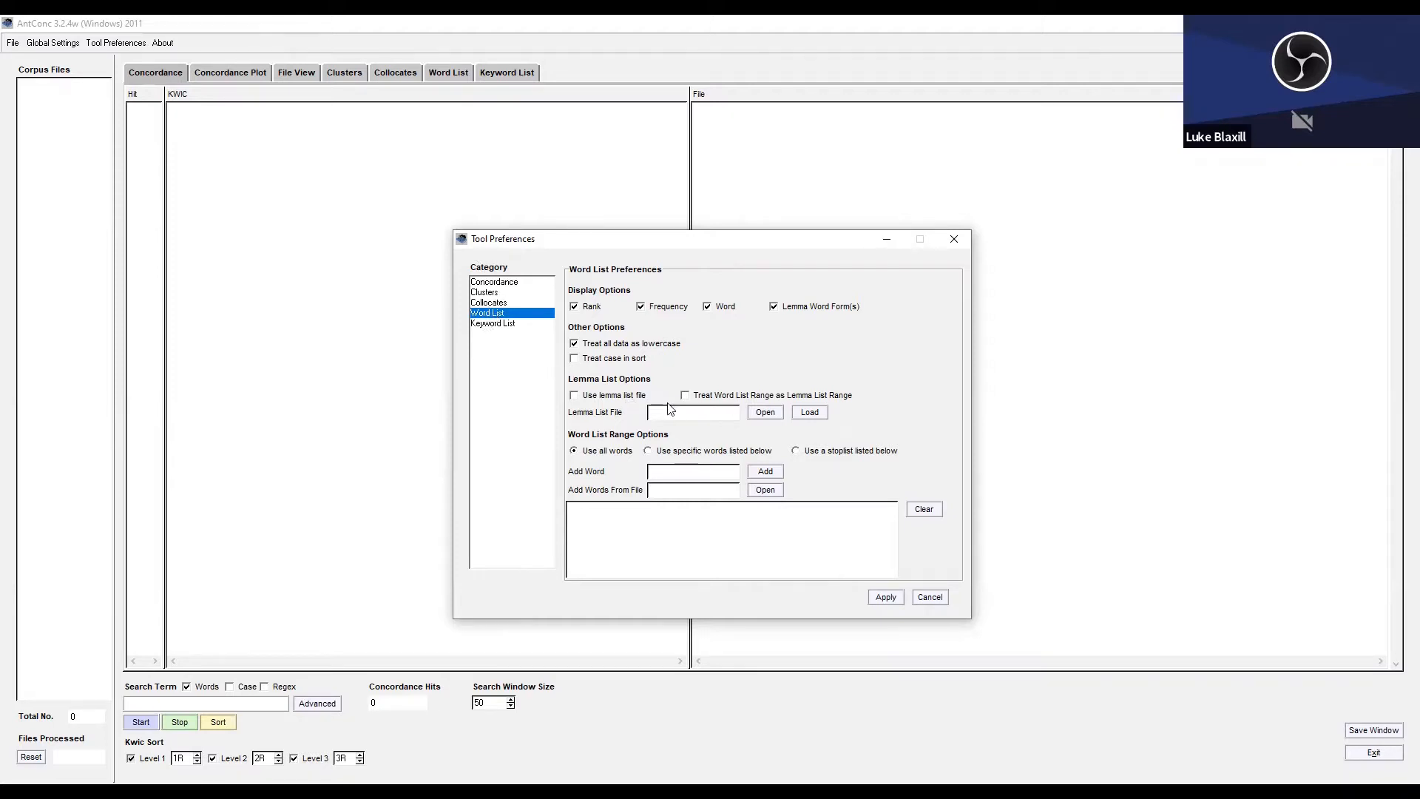
click(794, 452)
click(764, 491)
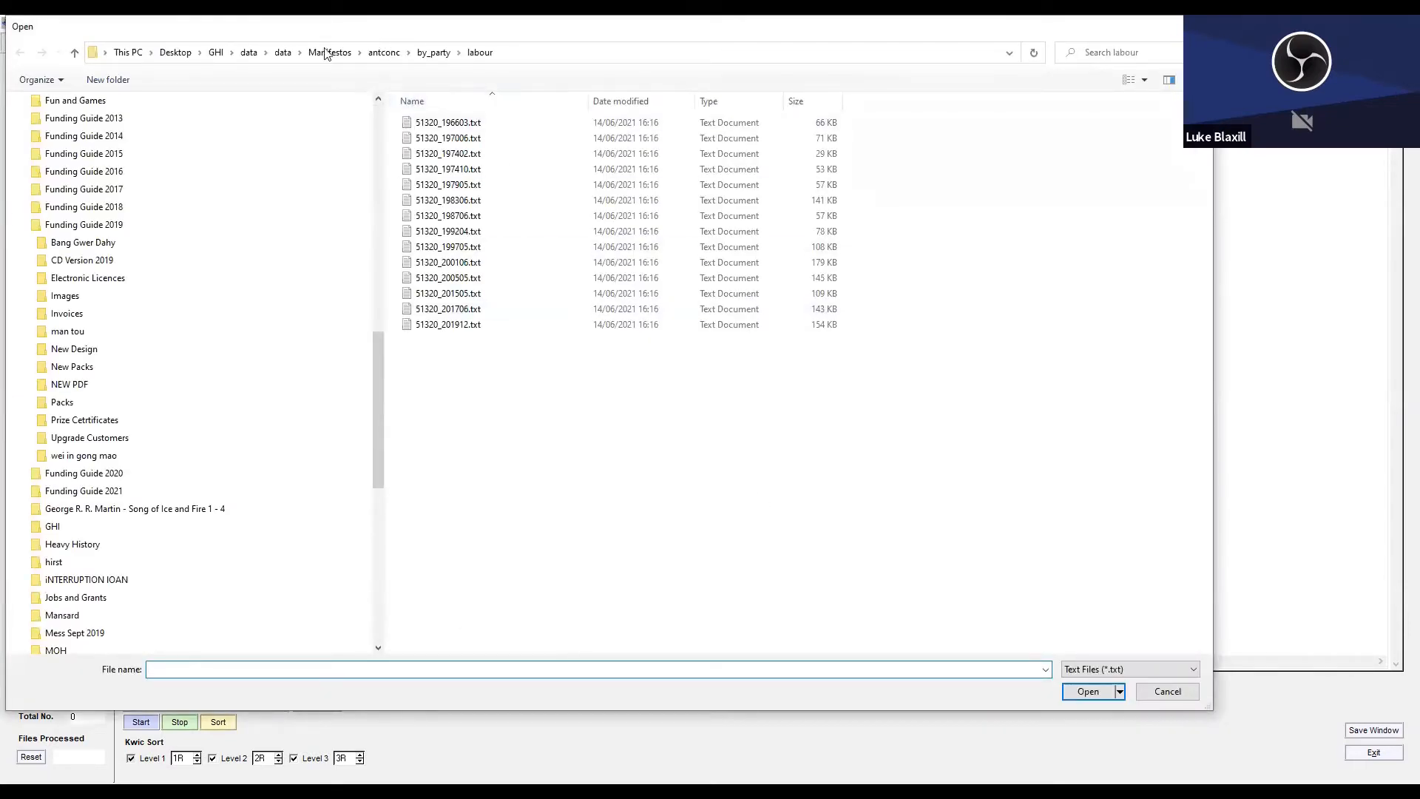
click(287, 53)
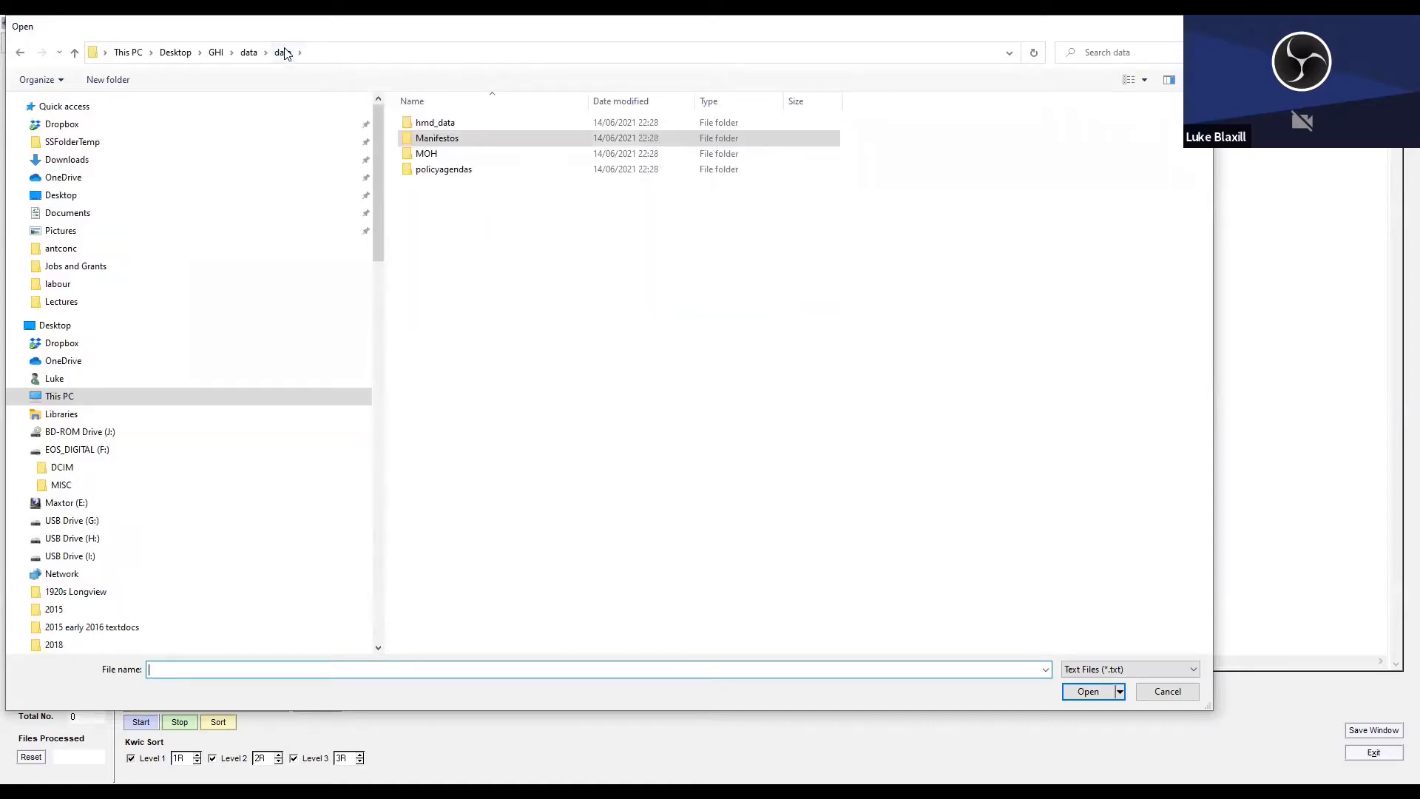
double_click(435, 140)
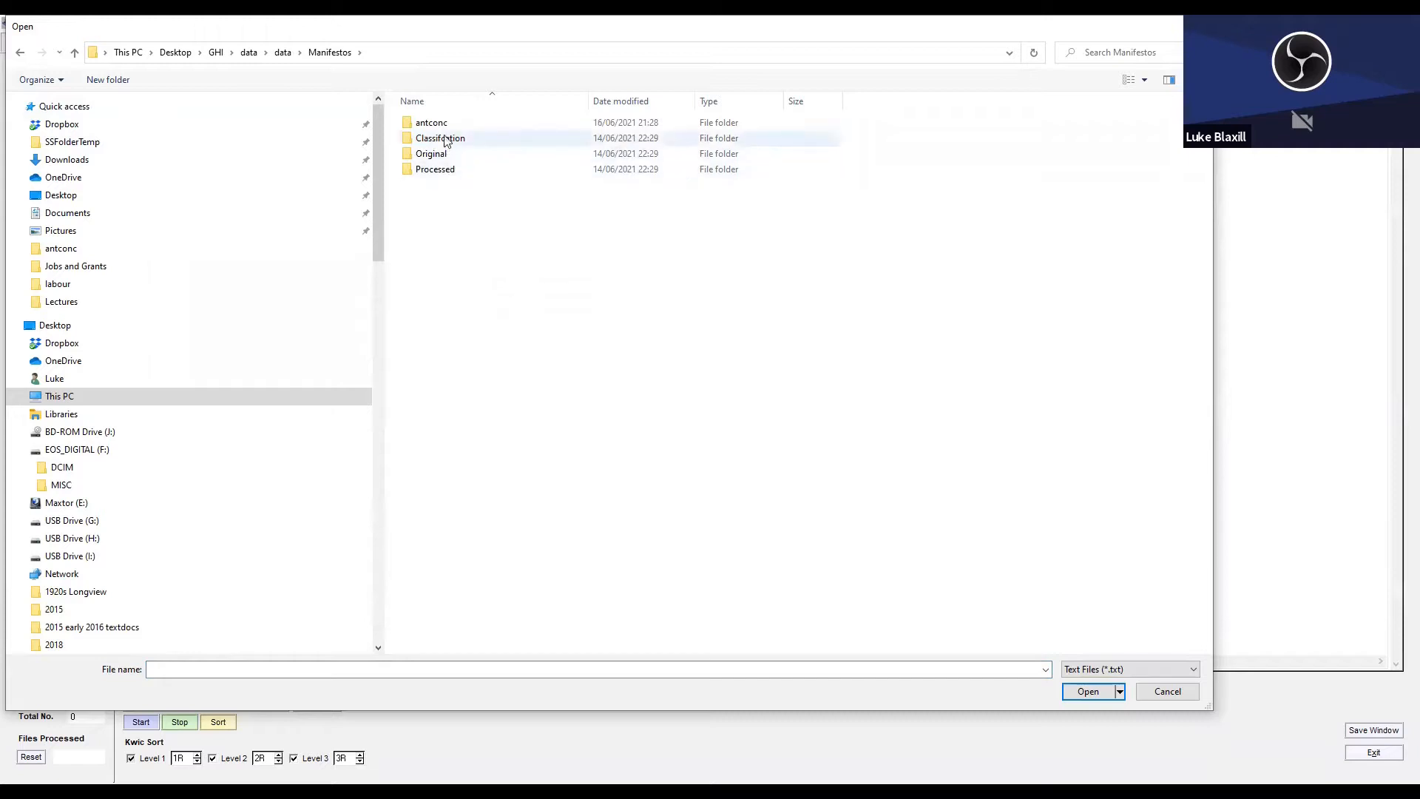
double_click(442, 129)
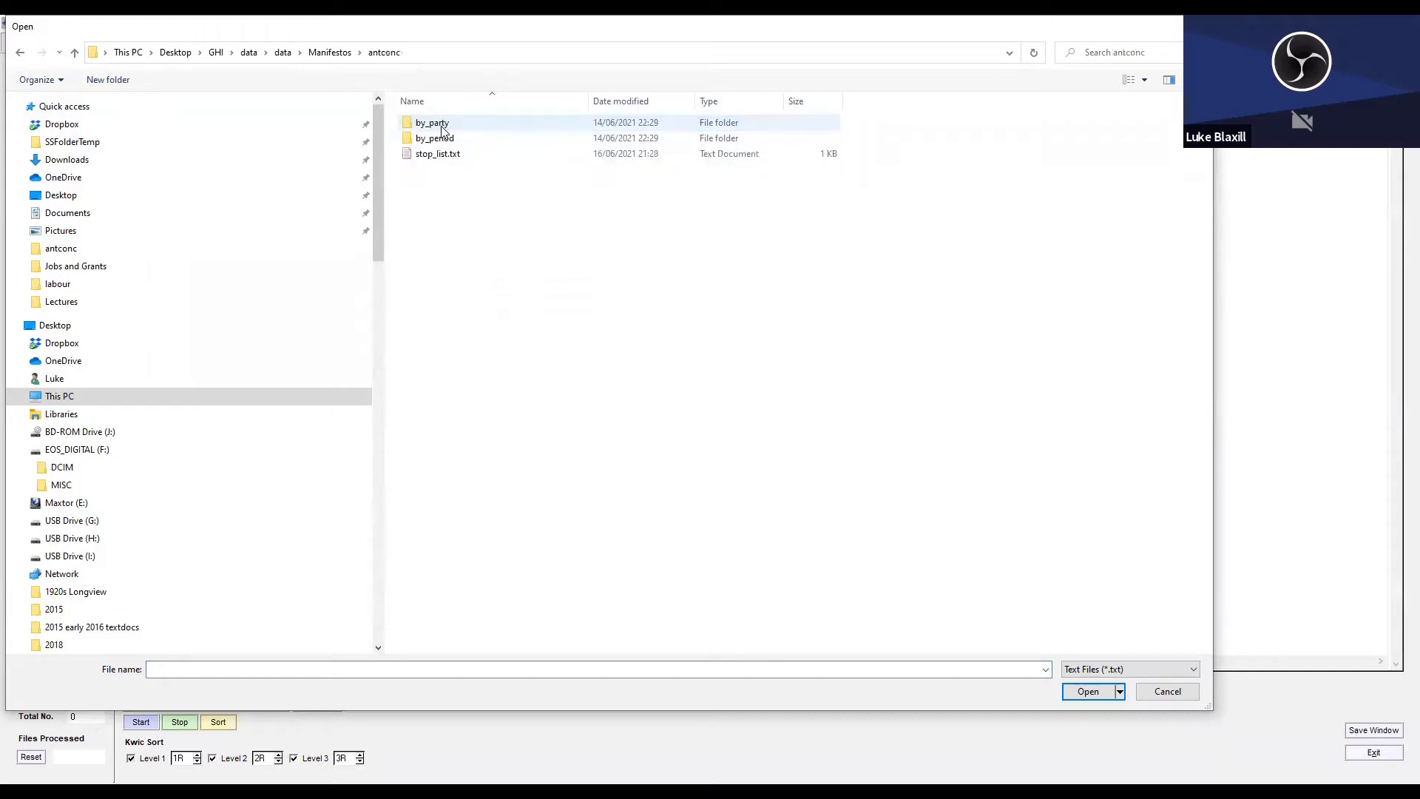
click(440, 157)
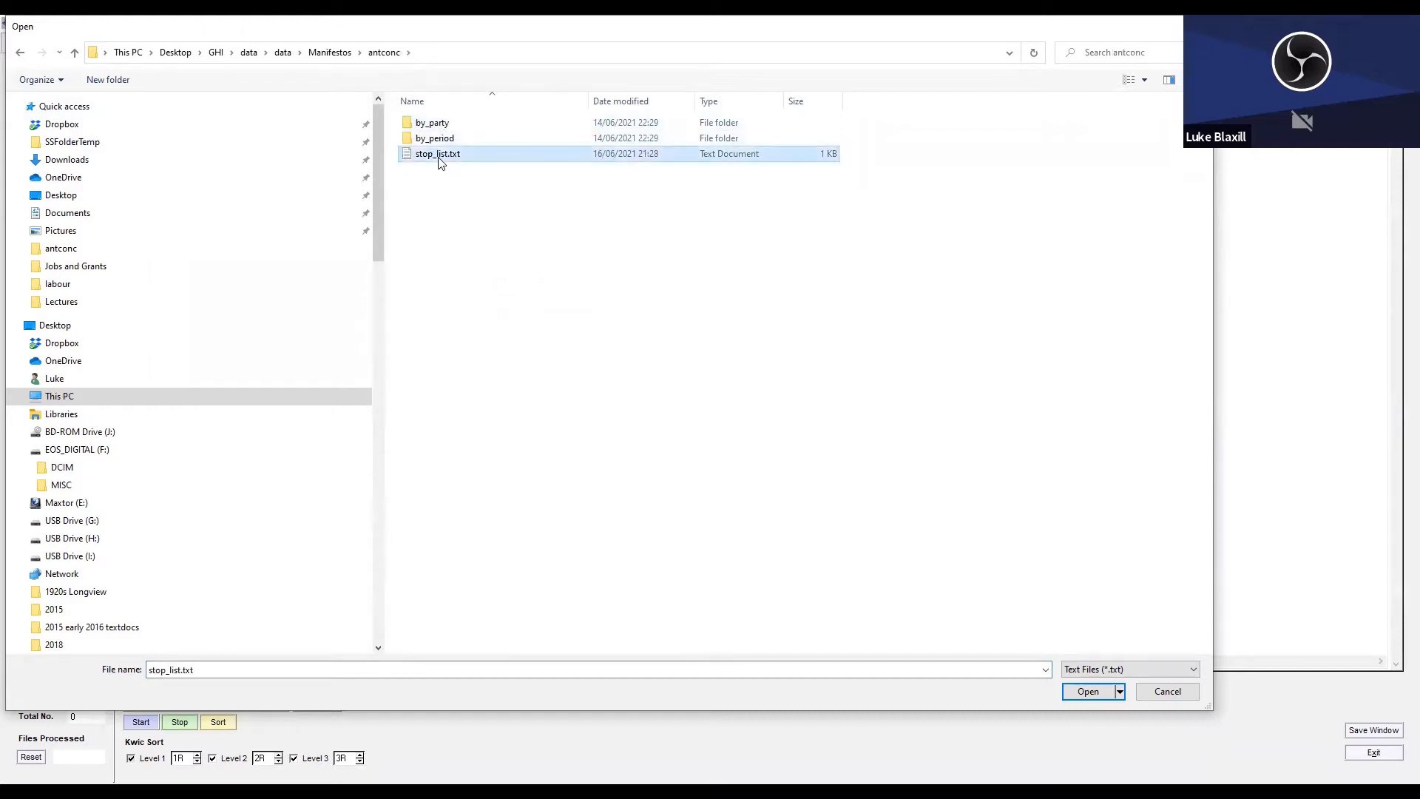
click(1086, 692)
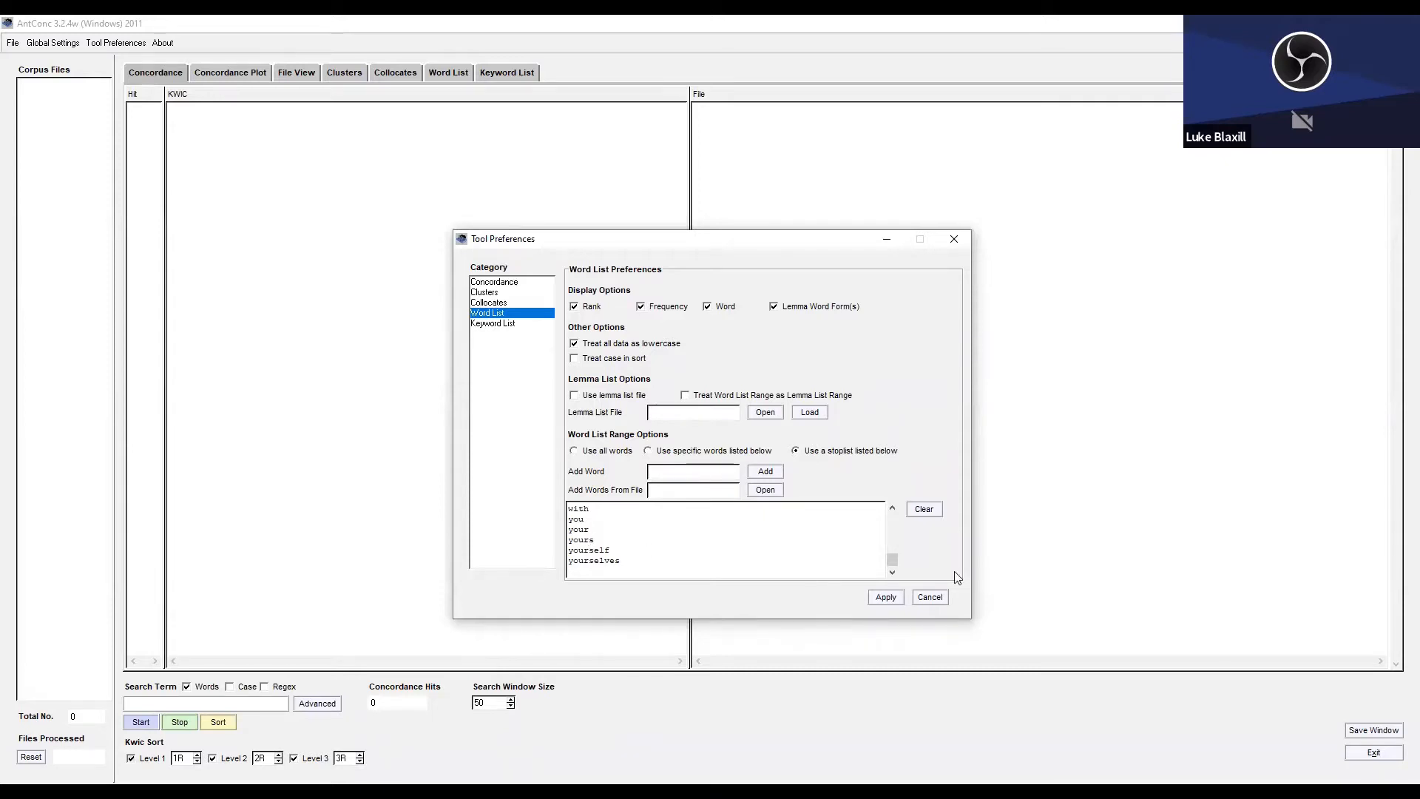
Look through the loaded stop words and apply the word list preferences.
scroll(893, 556, up, 6)
scroll(894, 521, up, 20)
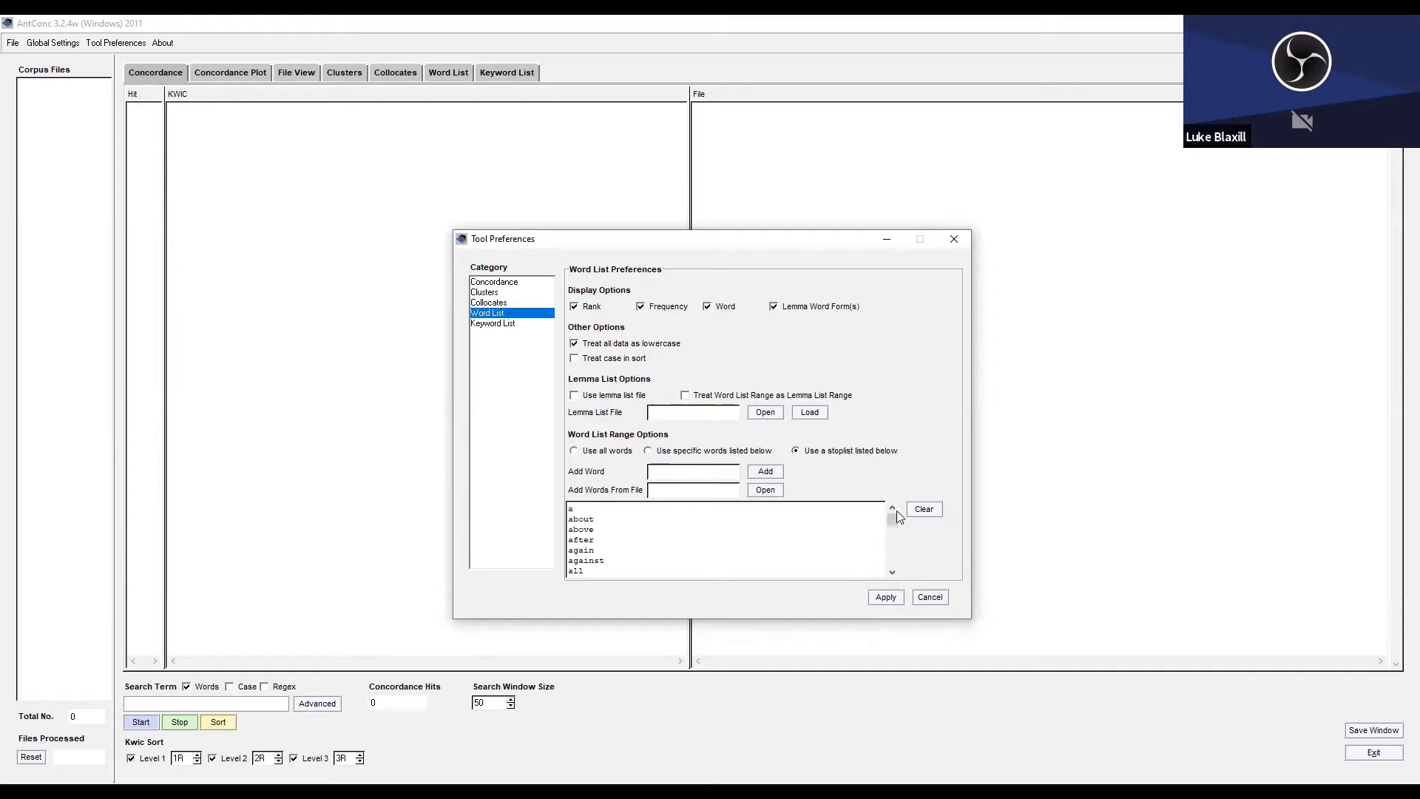
drag(897, 510, 905, 573)
drag(903, 556, 906, 511)
click(879, 599)
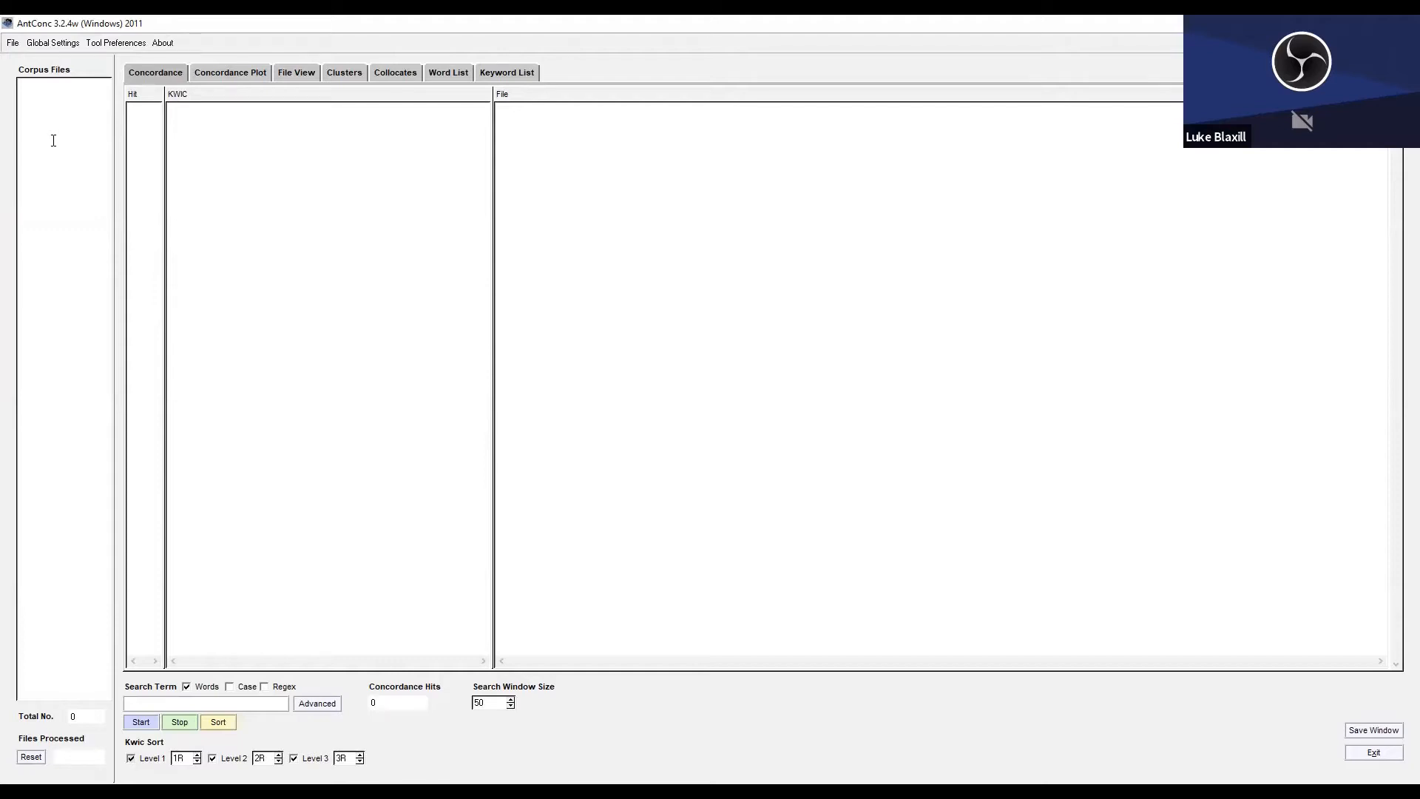
Open 51320_198306.txt from the Manifestos/antconc/by_party/labour folder as the corpus file.
click(10, 45)
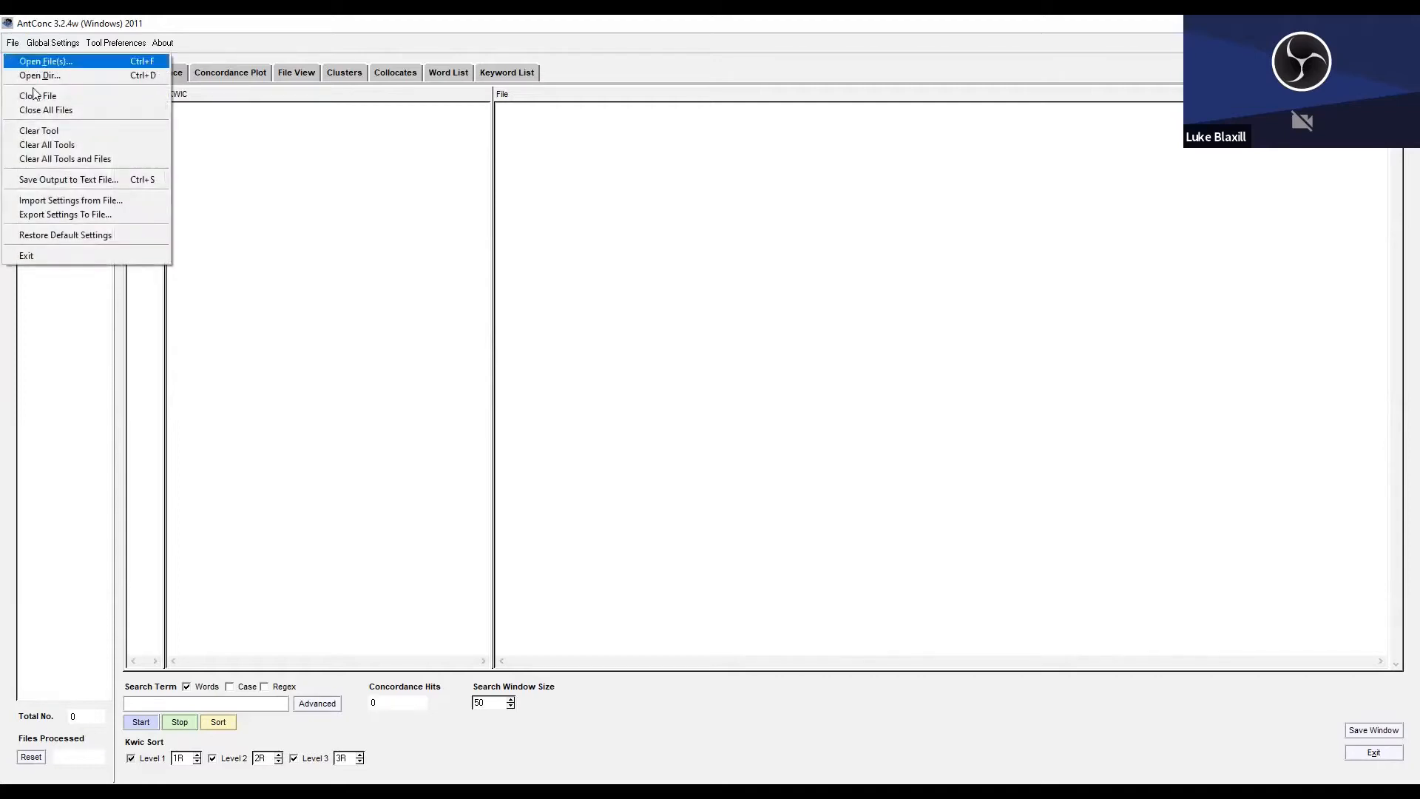
click(46, 62)
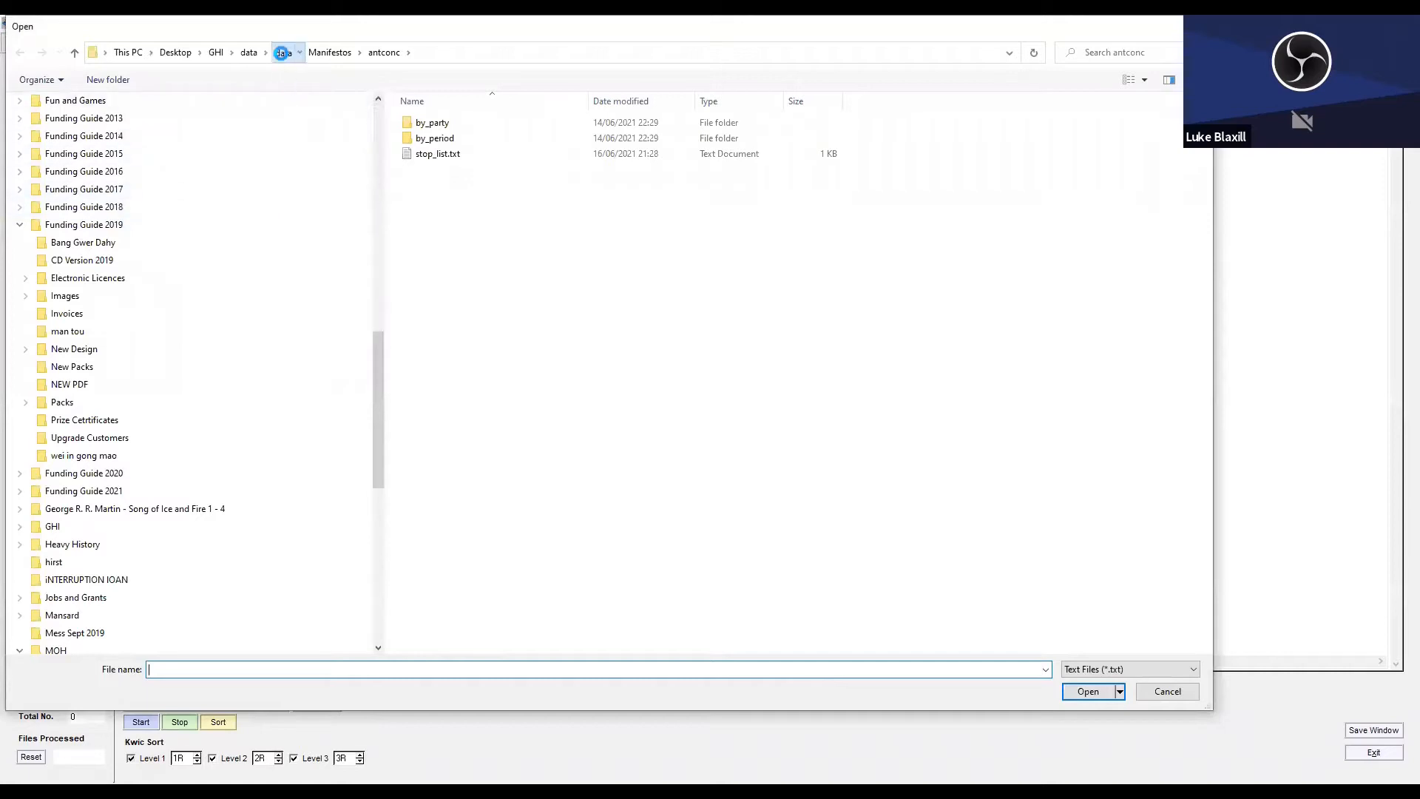
click(283, 52)
click(437, 139)
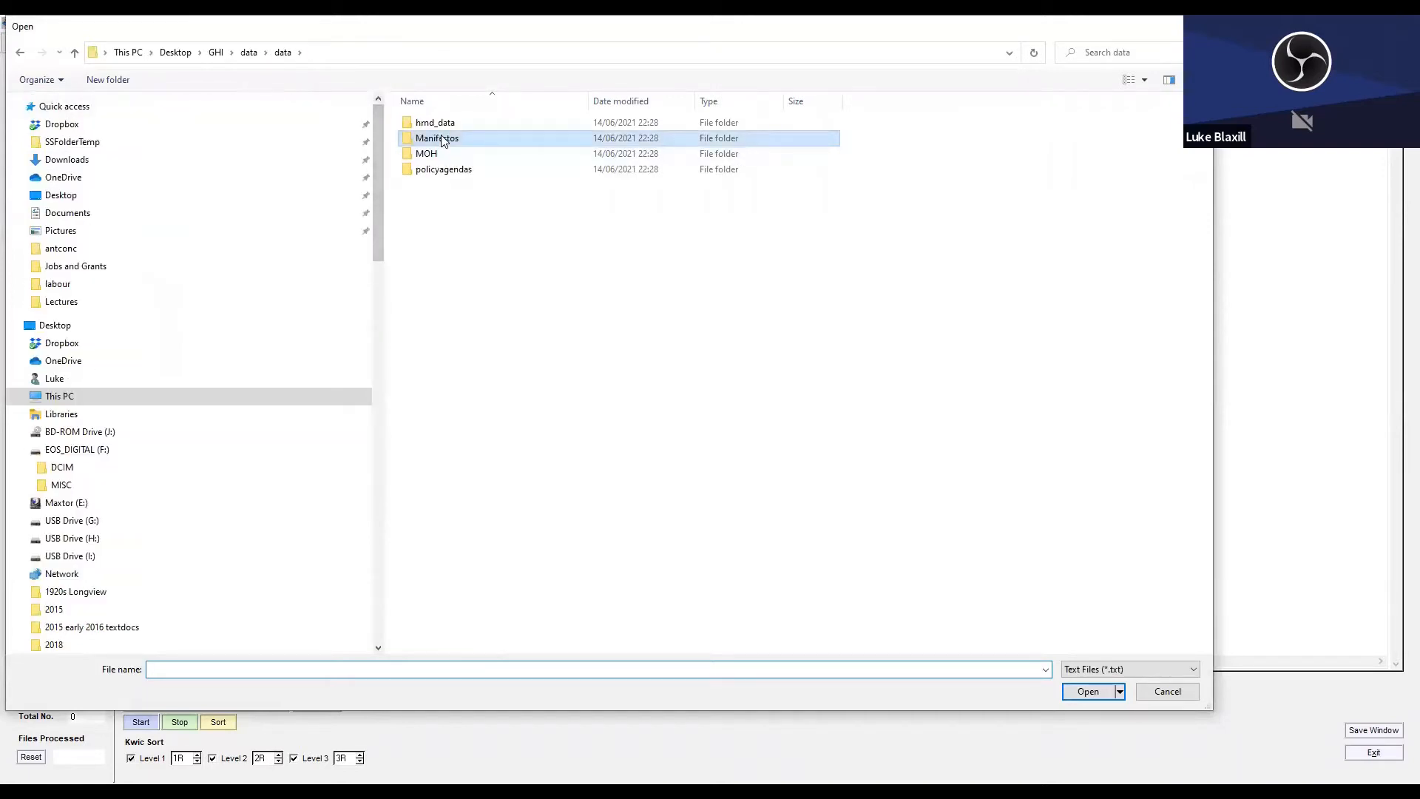
double_click(437, 139)
double_click(436, 127)
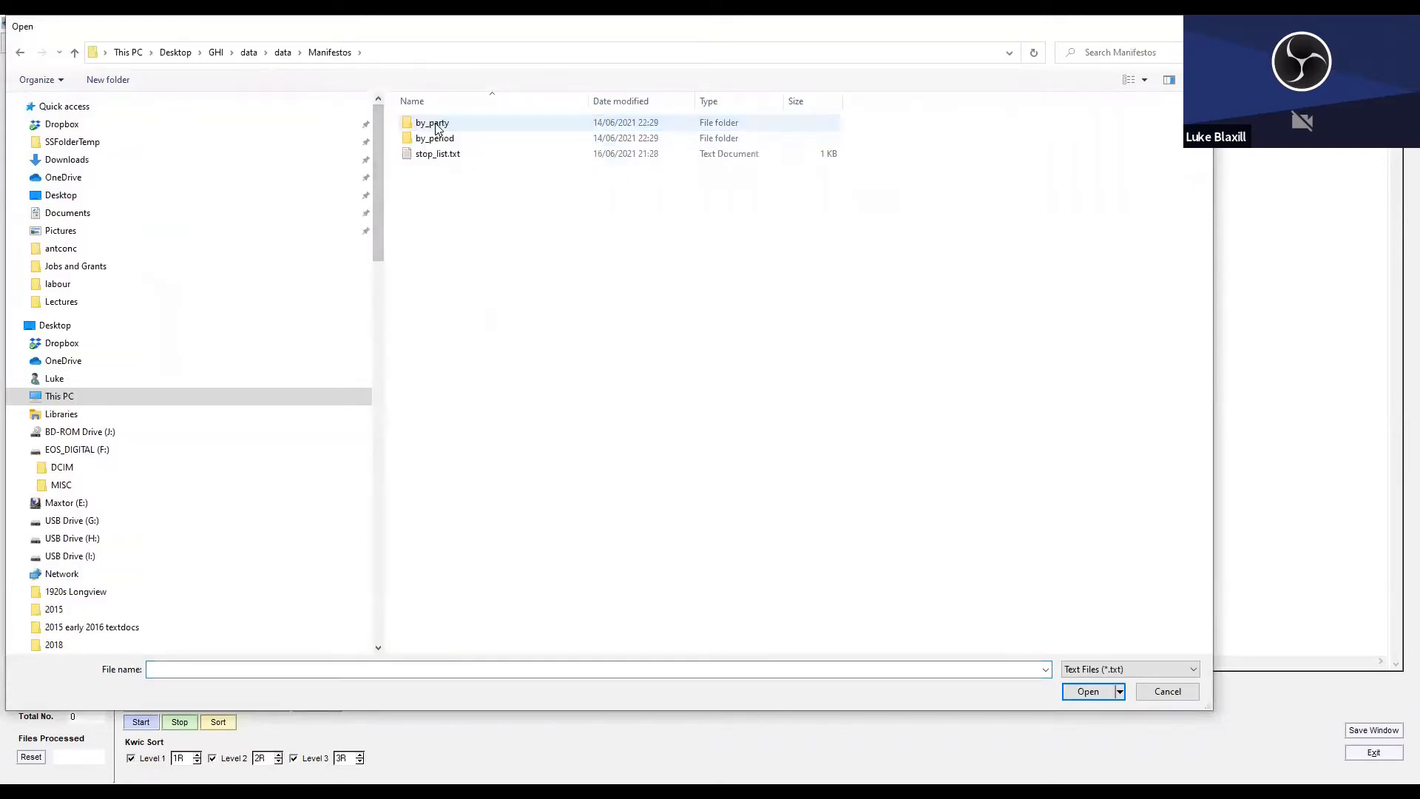
double_click(441, 125)
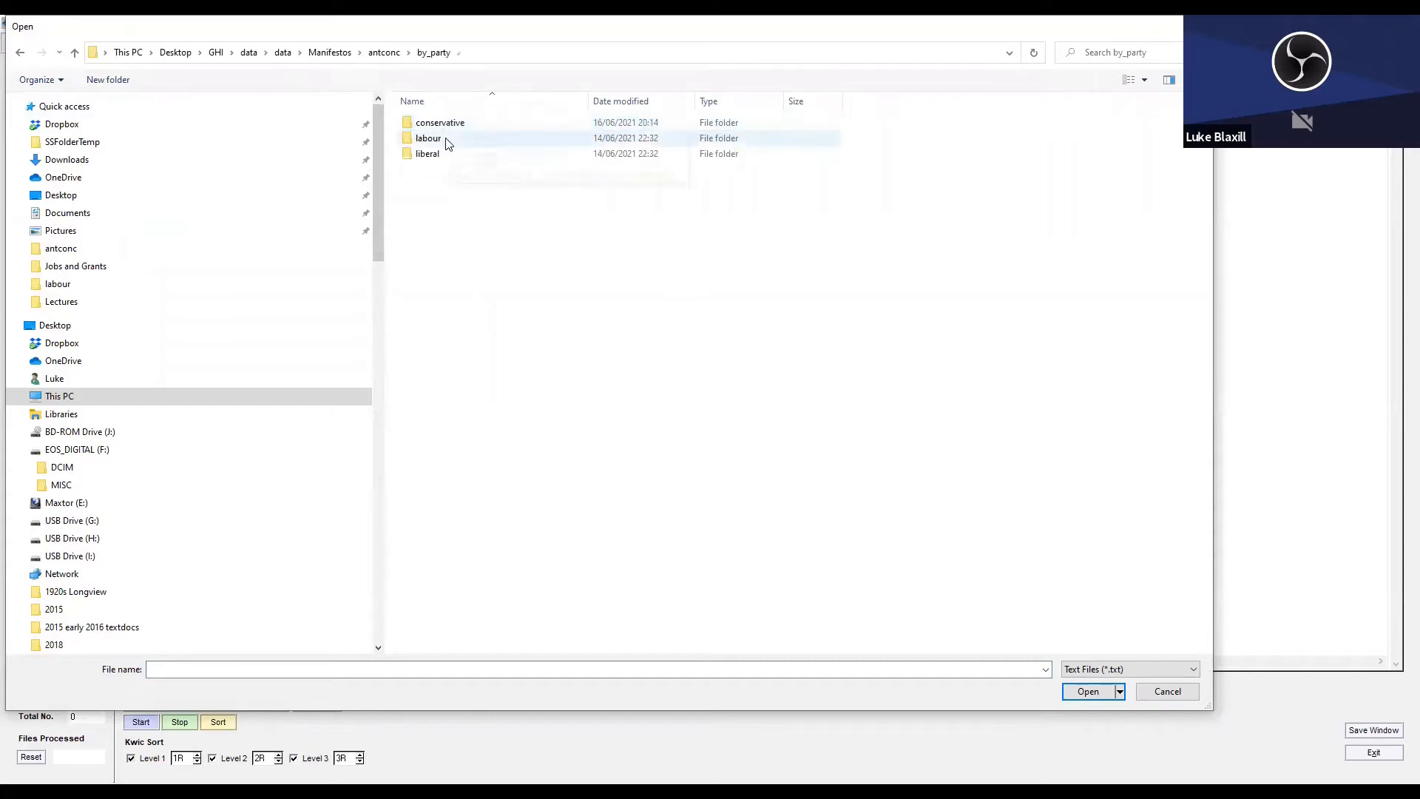
click(432, 140)
double_click(432, 142)
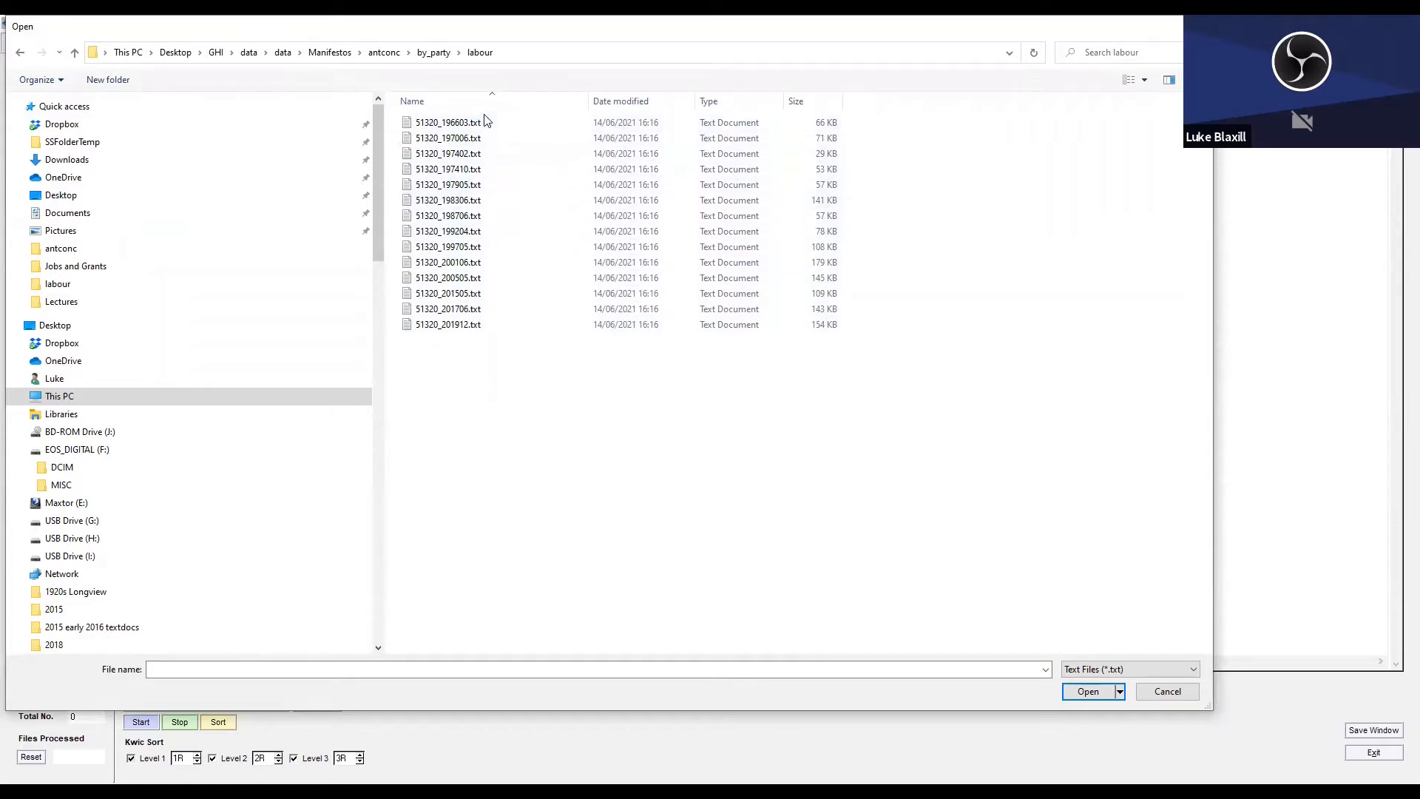
click(459, 204)
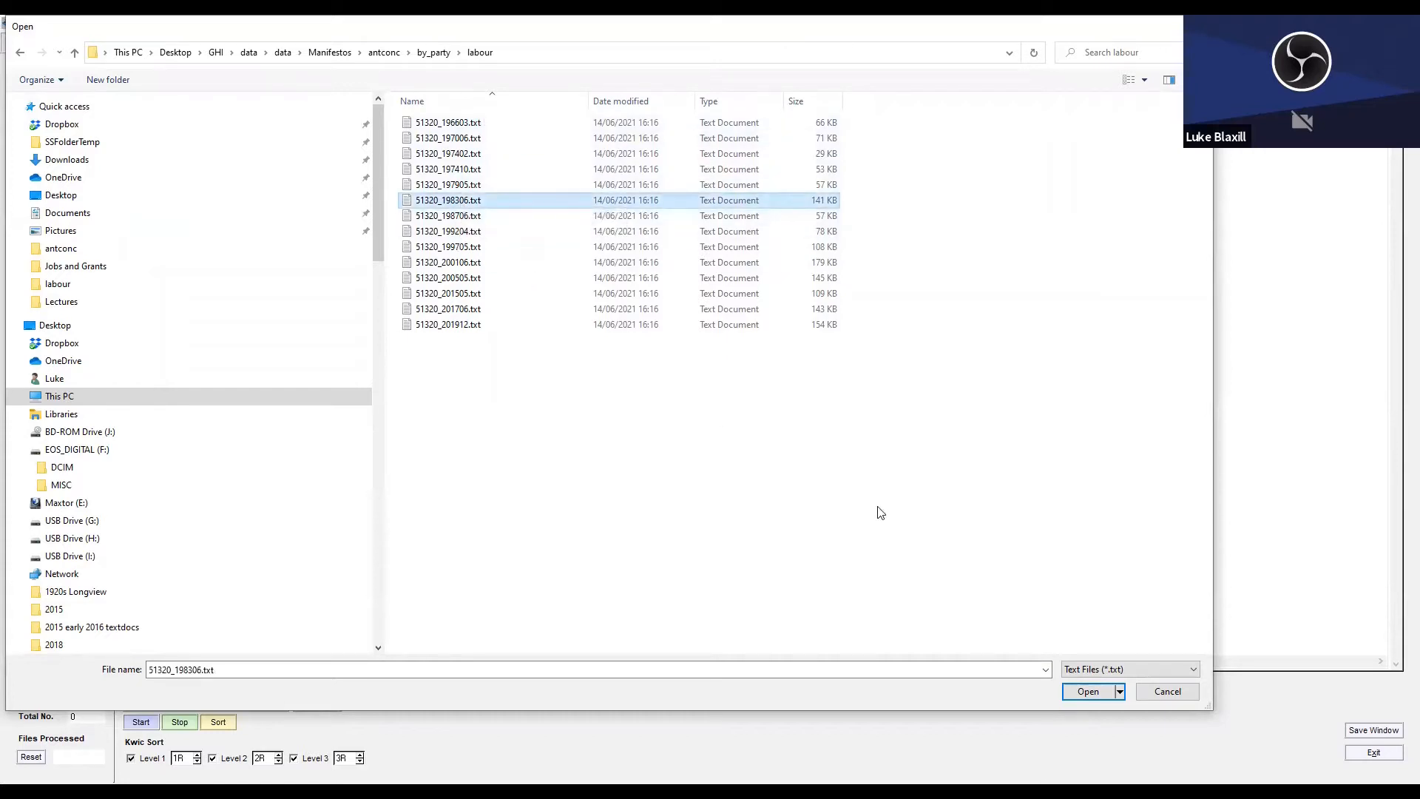
click(1081, 694)
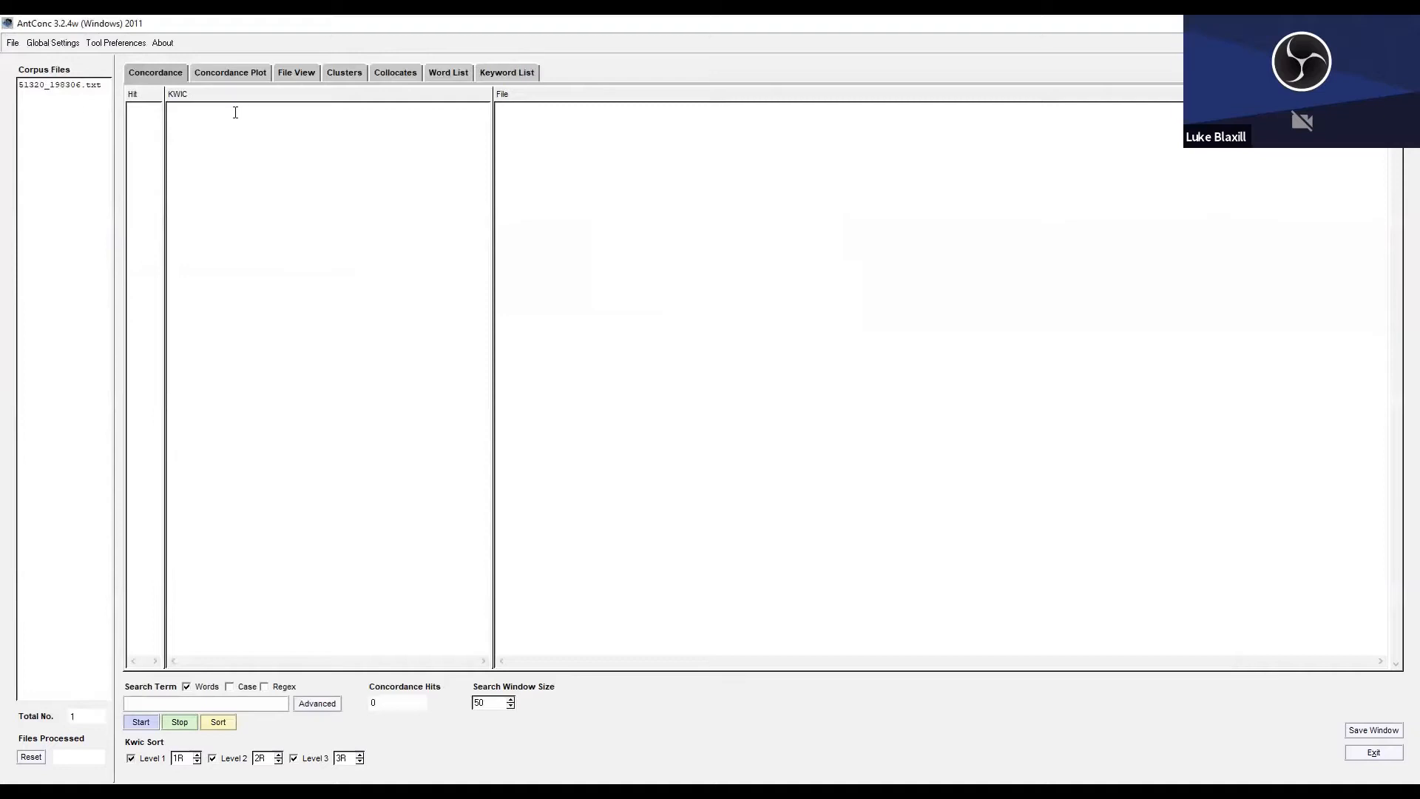
Generate the word list for the loaded file and show the concordance lines for its entry "major" in a widened KWIC column.
click(451, 73)
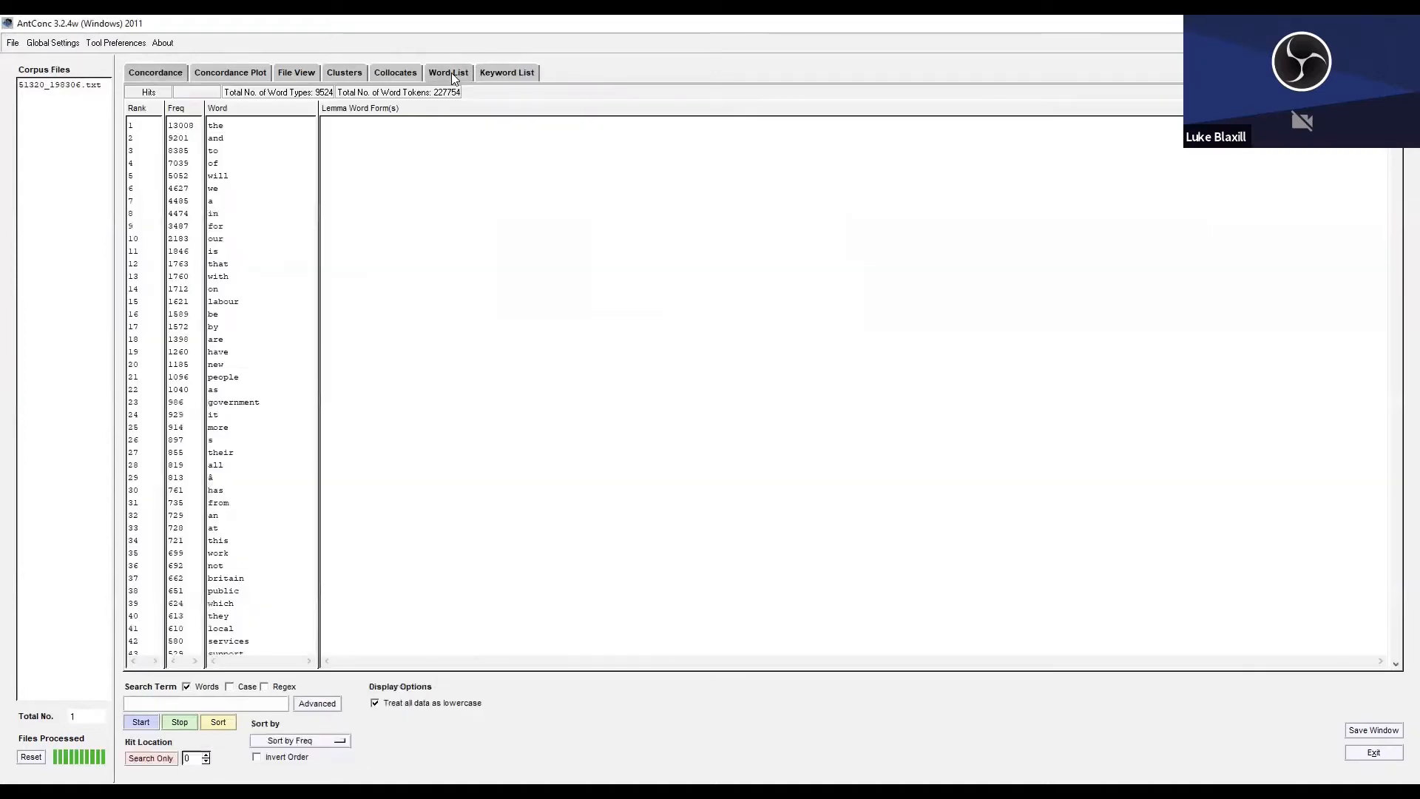
click(140, 723)
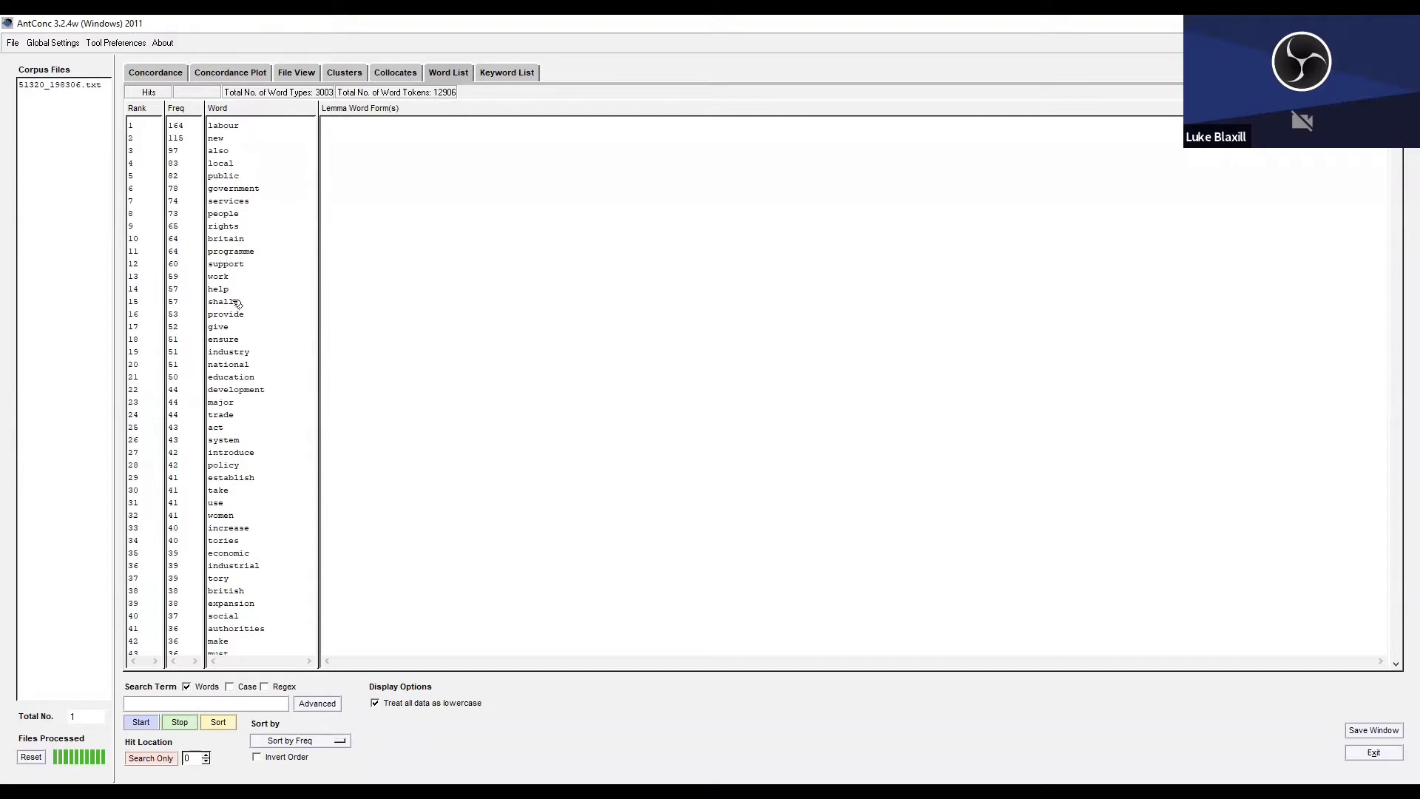
double_click(227, 403)
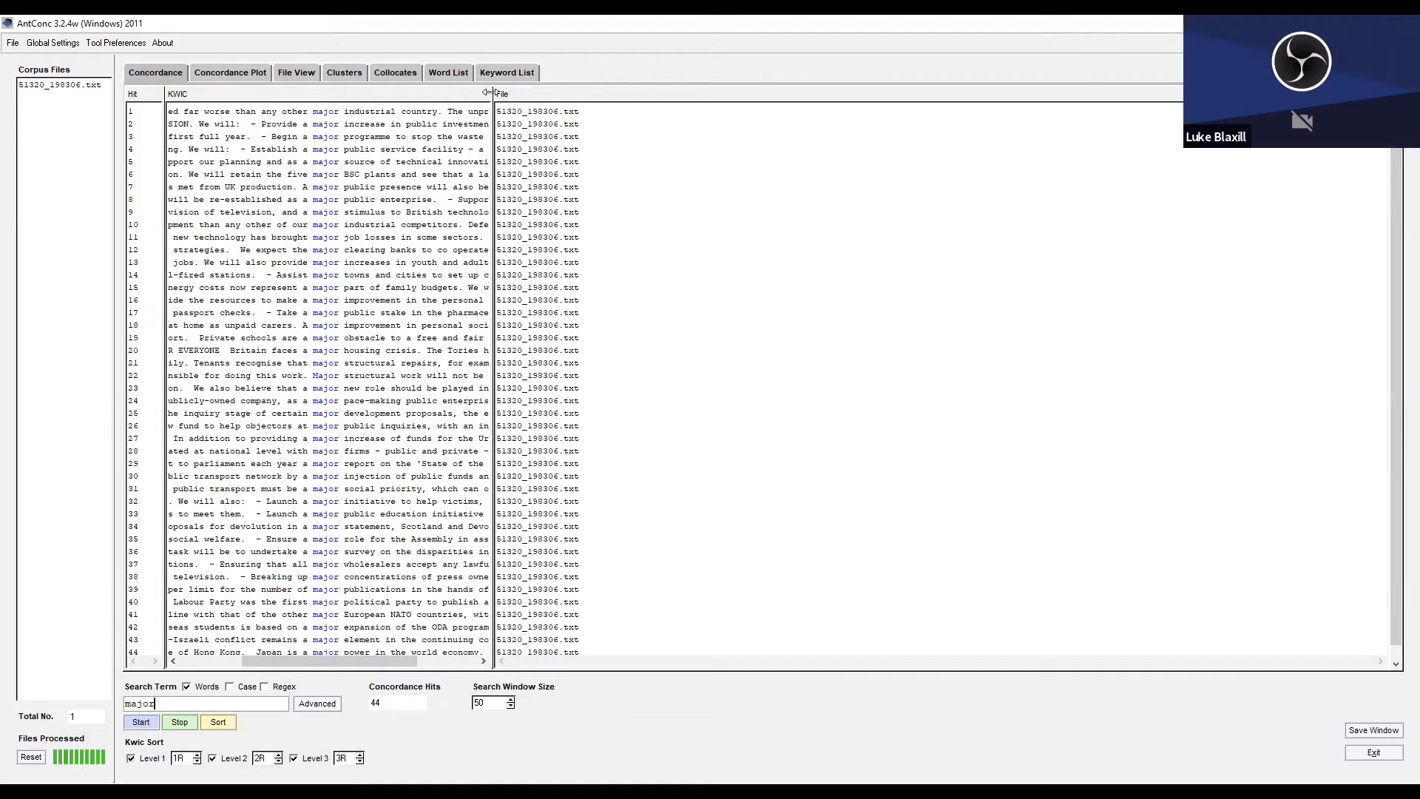
drag(494, 97, 790, 97)
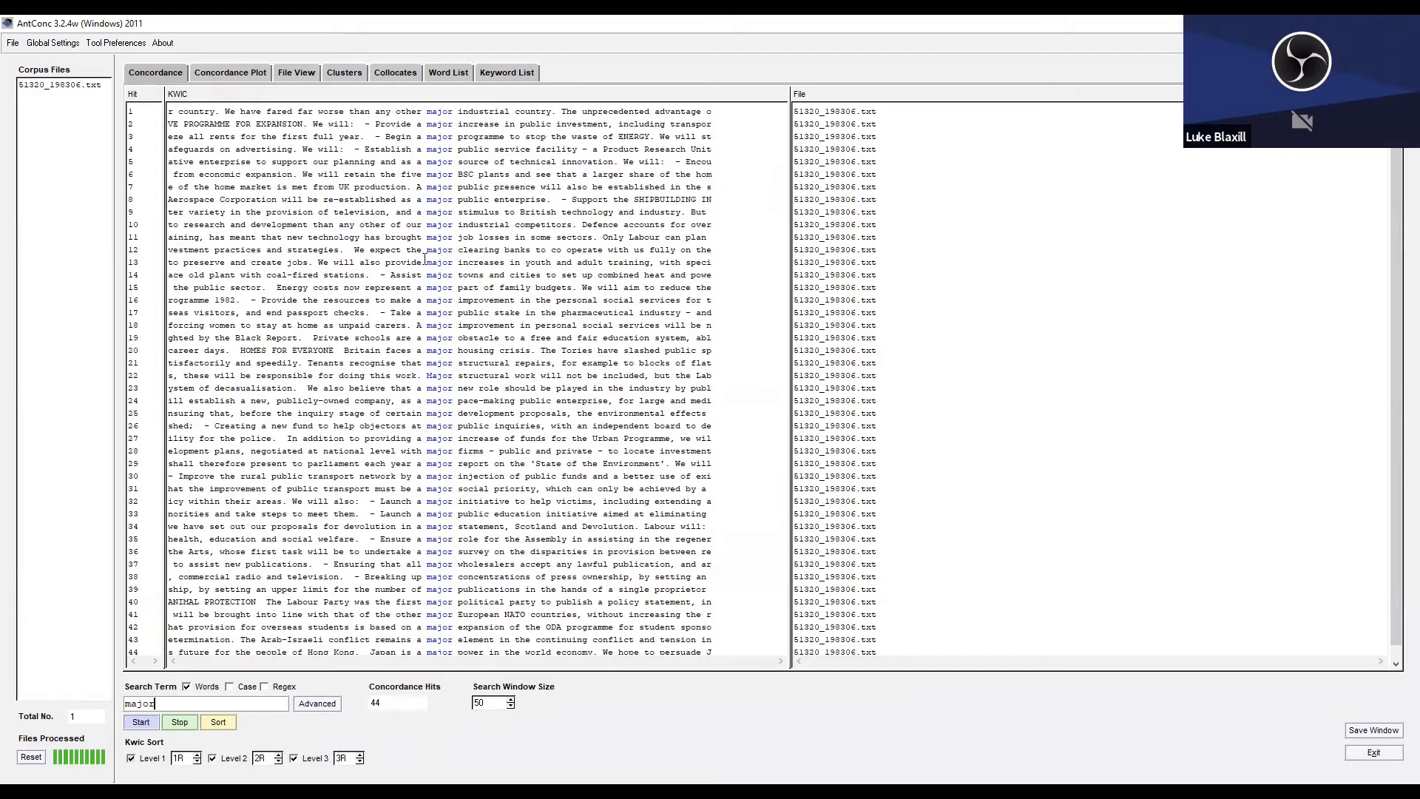
Return to the word list and examine the entry "programme".
click(448, 73)
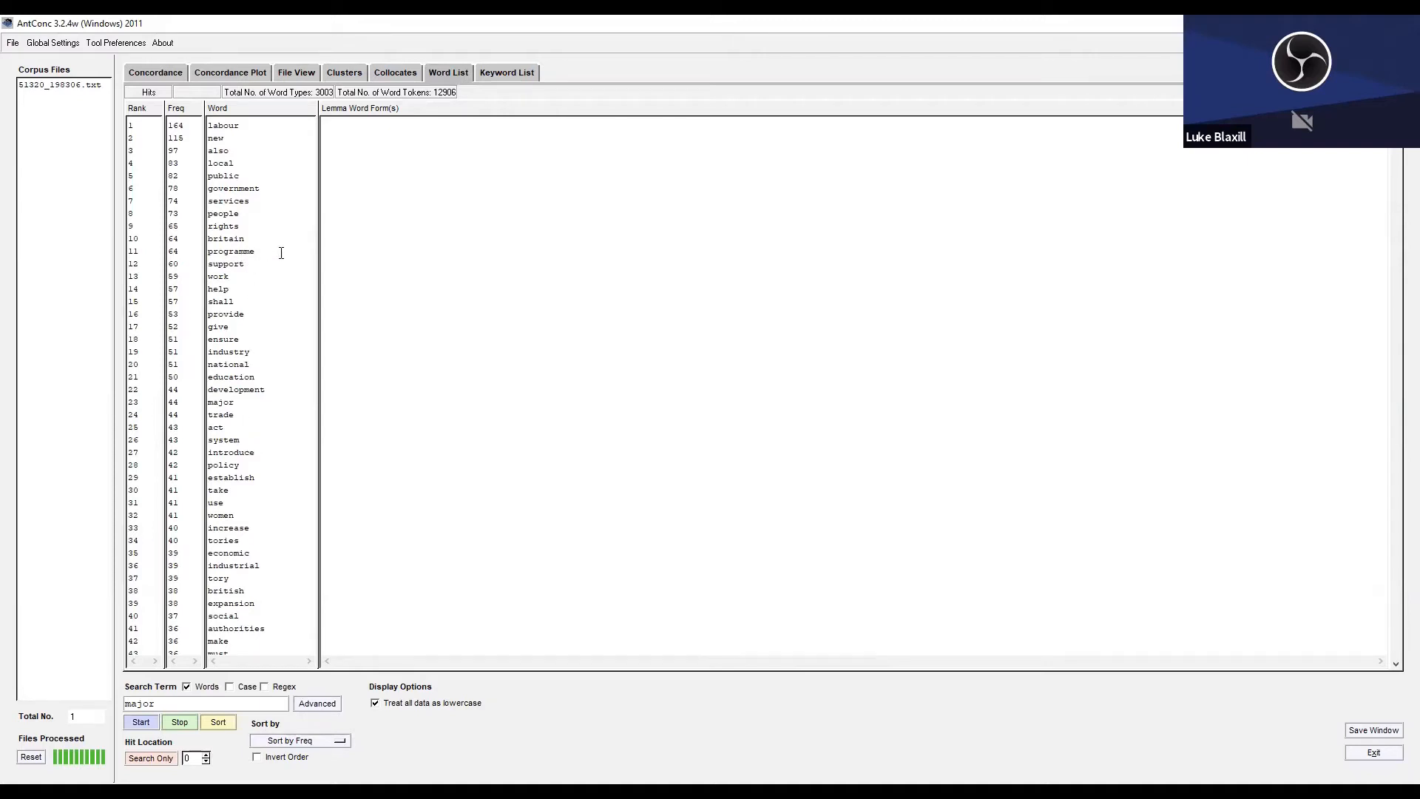
drag(281, 253, 189, 251)
click(265, 253)
View the concordance plot of "major" to see where the word occurs in the file.
click(164, 74)
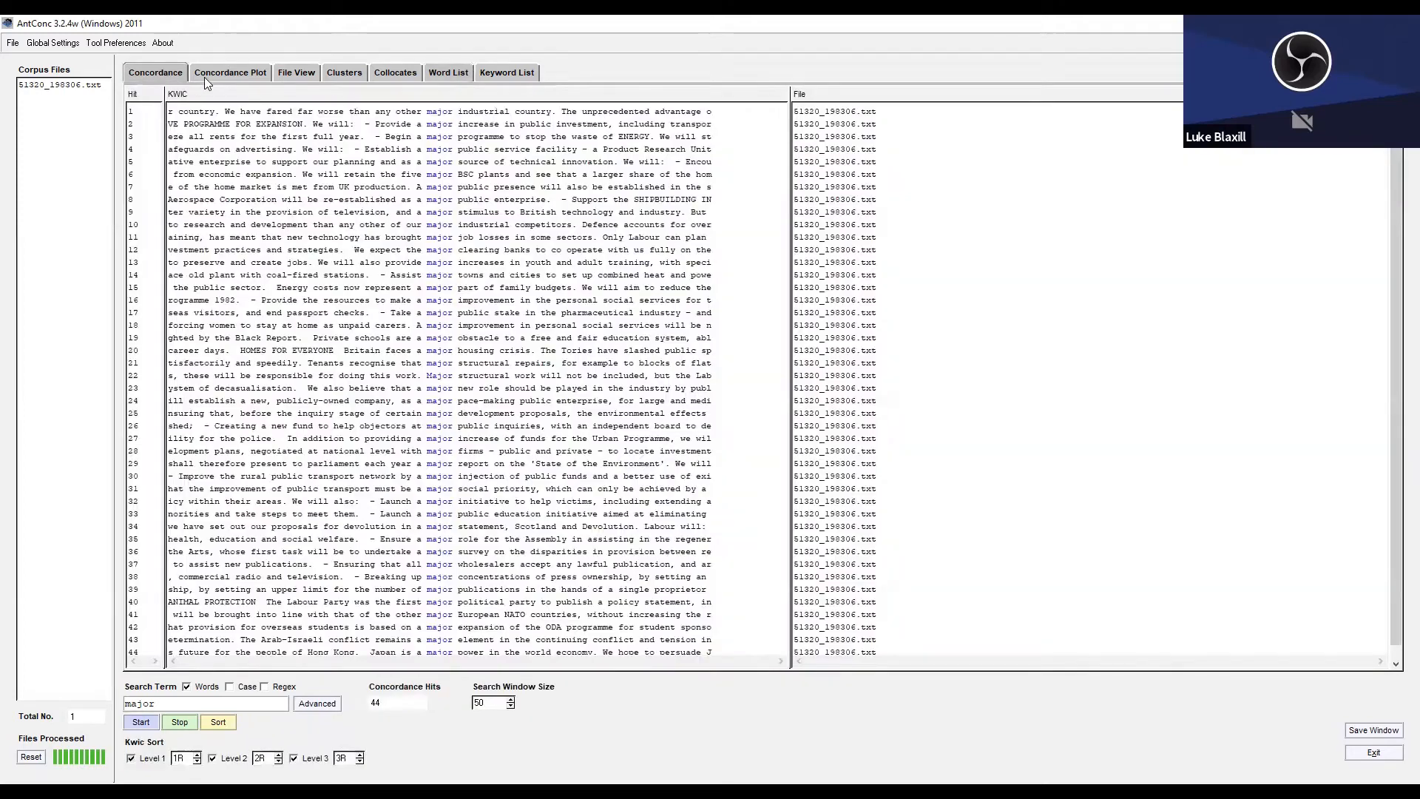
click(206, 76)
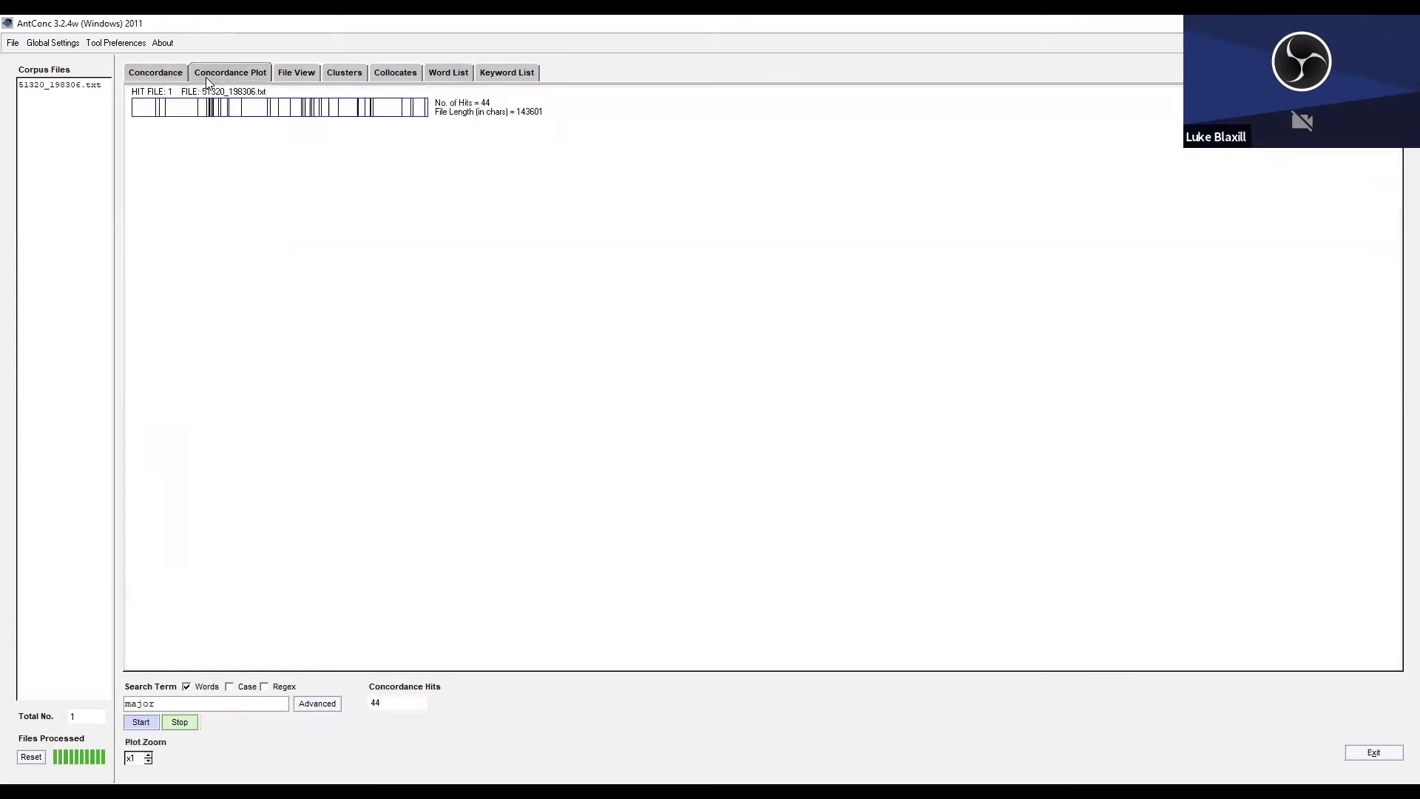
click(202, 705)
click(140, 723)
Search the concordance for "union" in place of "major".
click(157, 75)
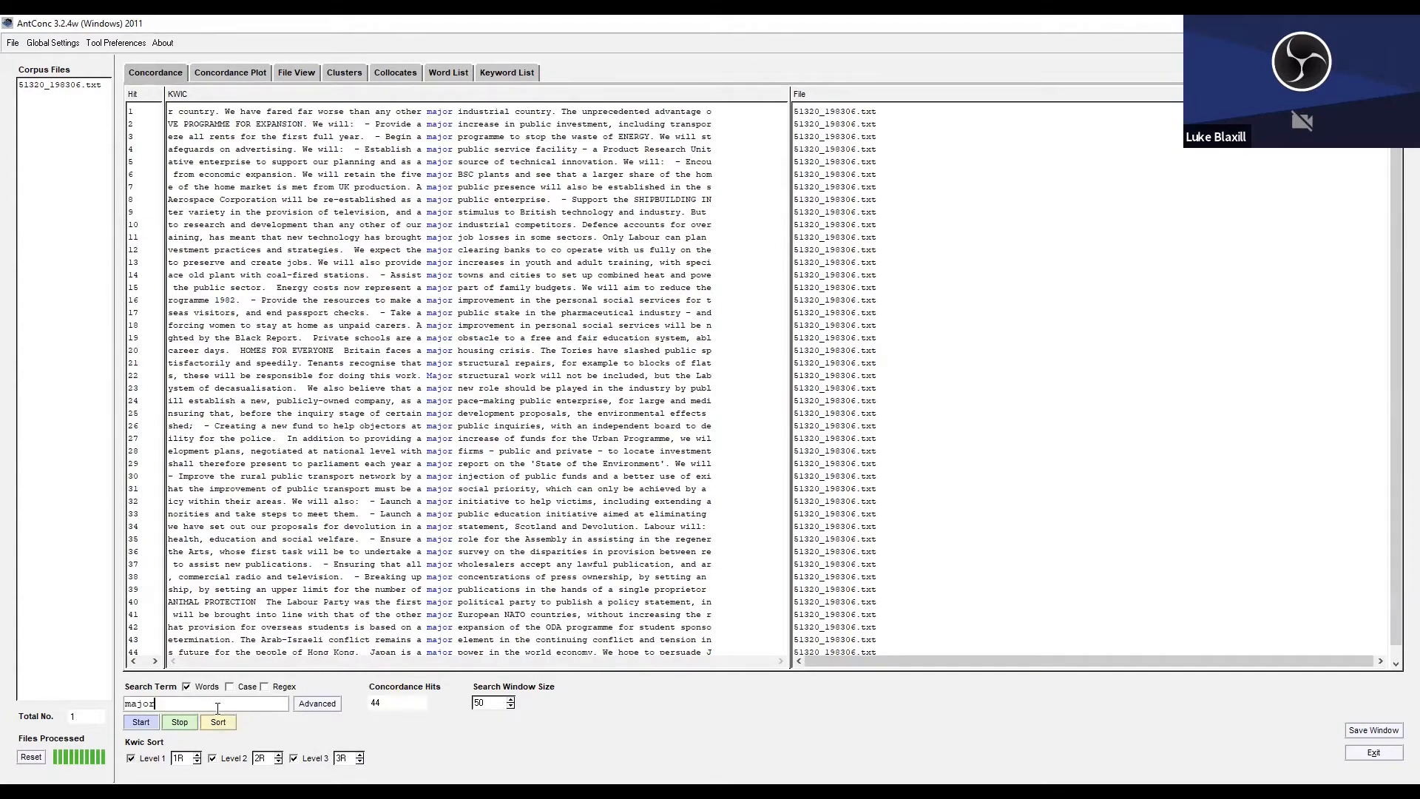
key(BackSpace)
key(BackSpace)
key(BackSpace)
key(BackSpace)
key(BackSpace)
text(union)
key(Return)
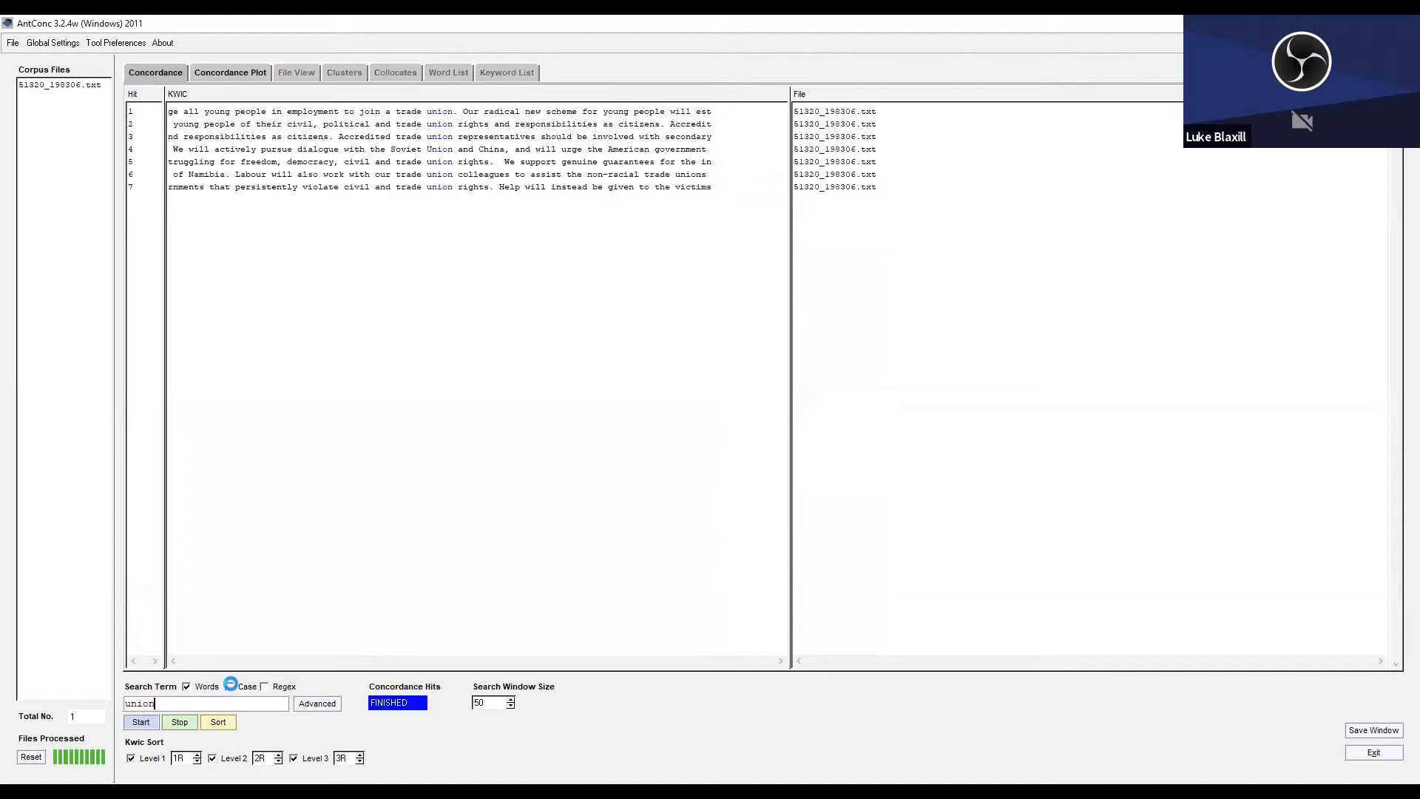
Search the concordance for "unions", and broaden the search to all word endings with "union*".
text(s)
key(Return)
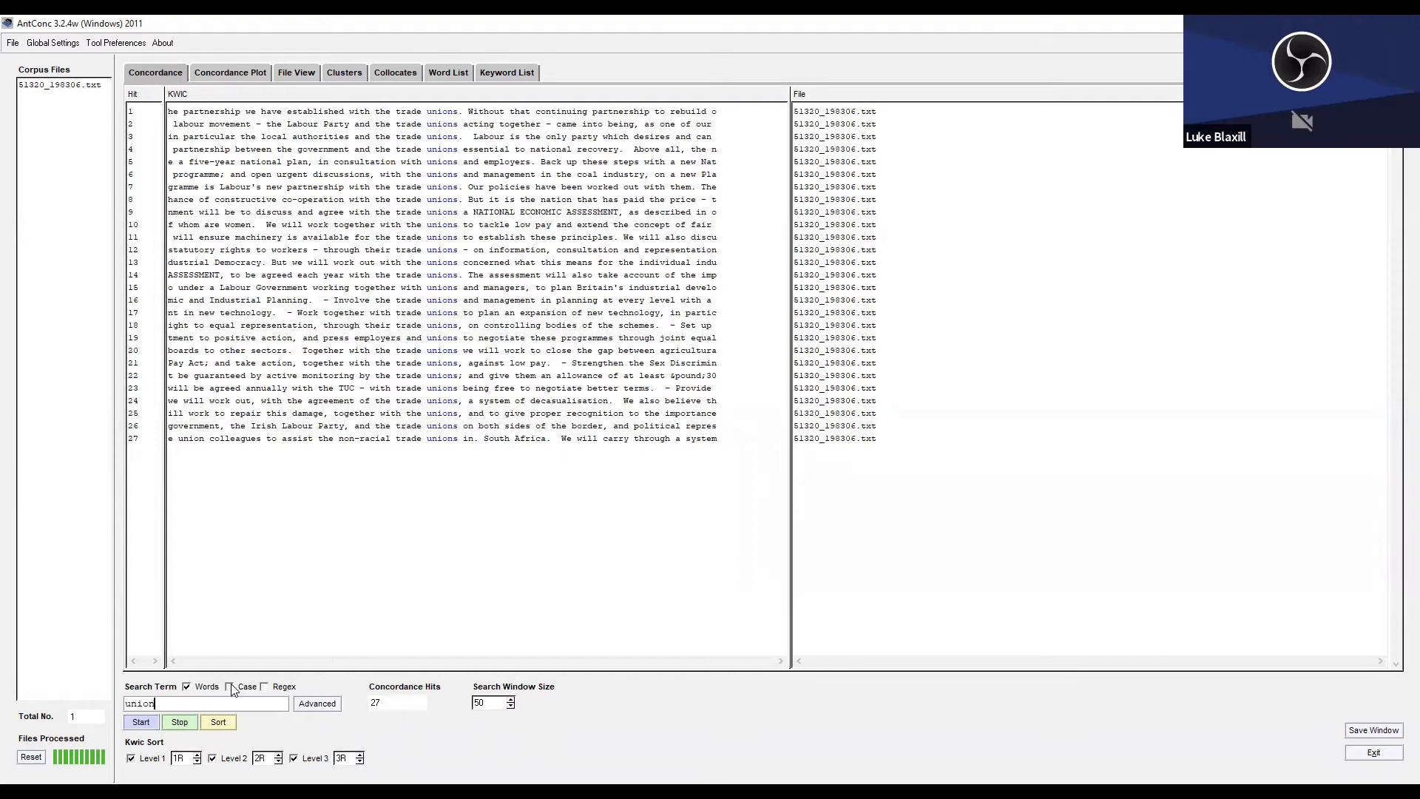
text(*)
key(Return)
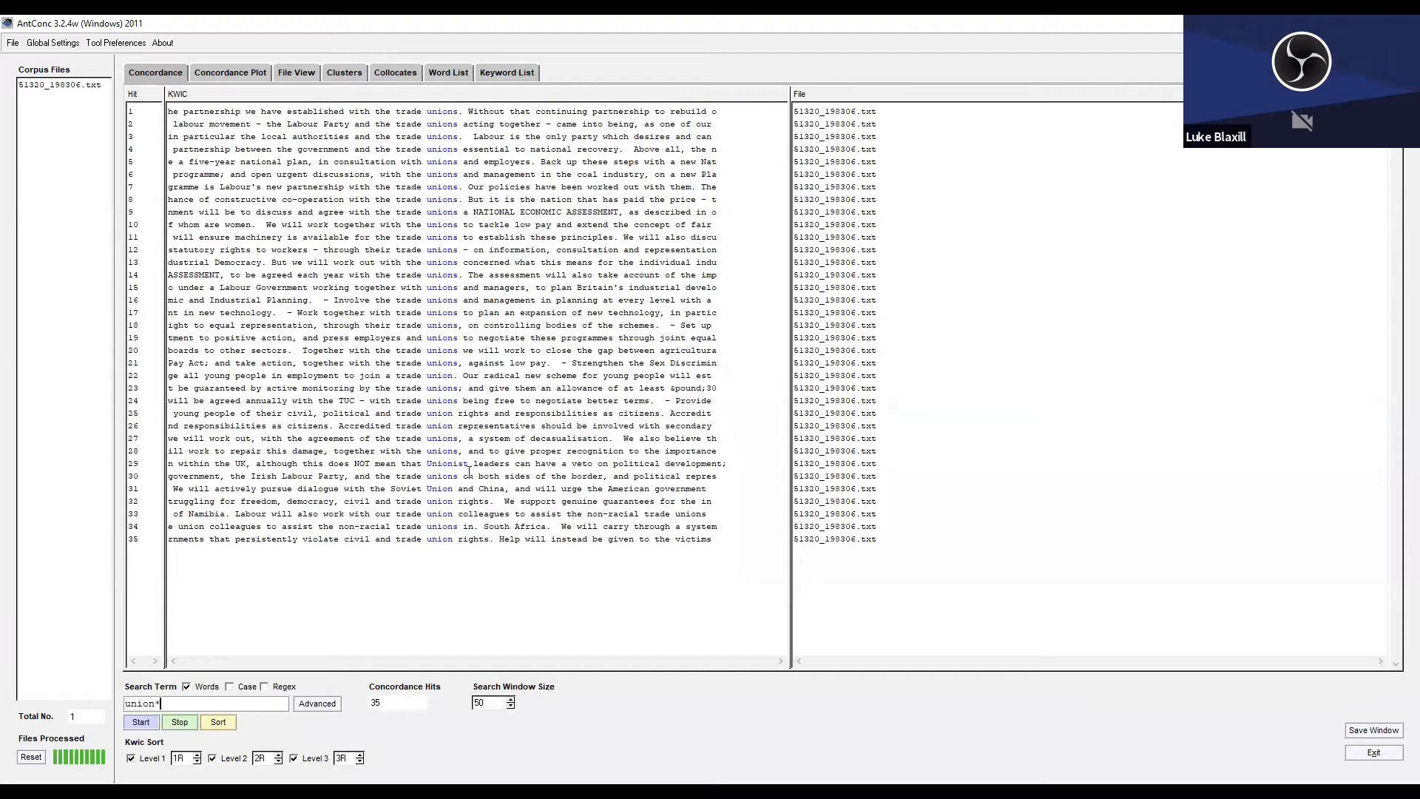
Examine the "Unionist leaders" line among the concordance results against the wildcard in the search term.
drag(505, 464, 347, 466)
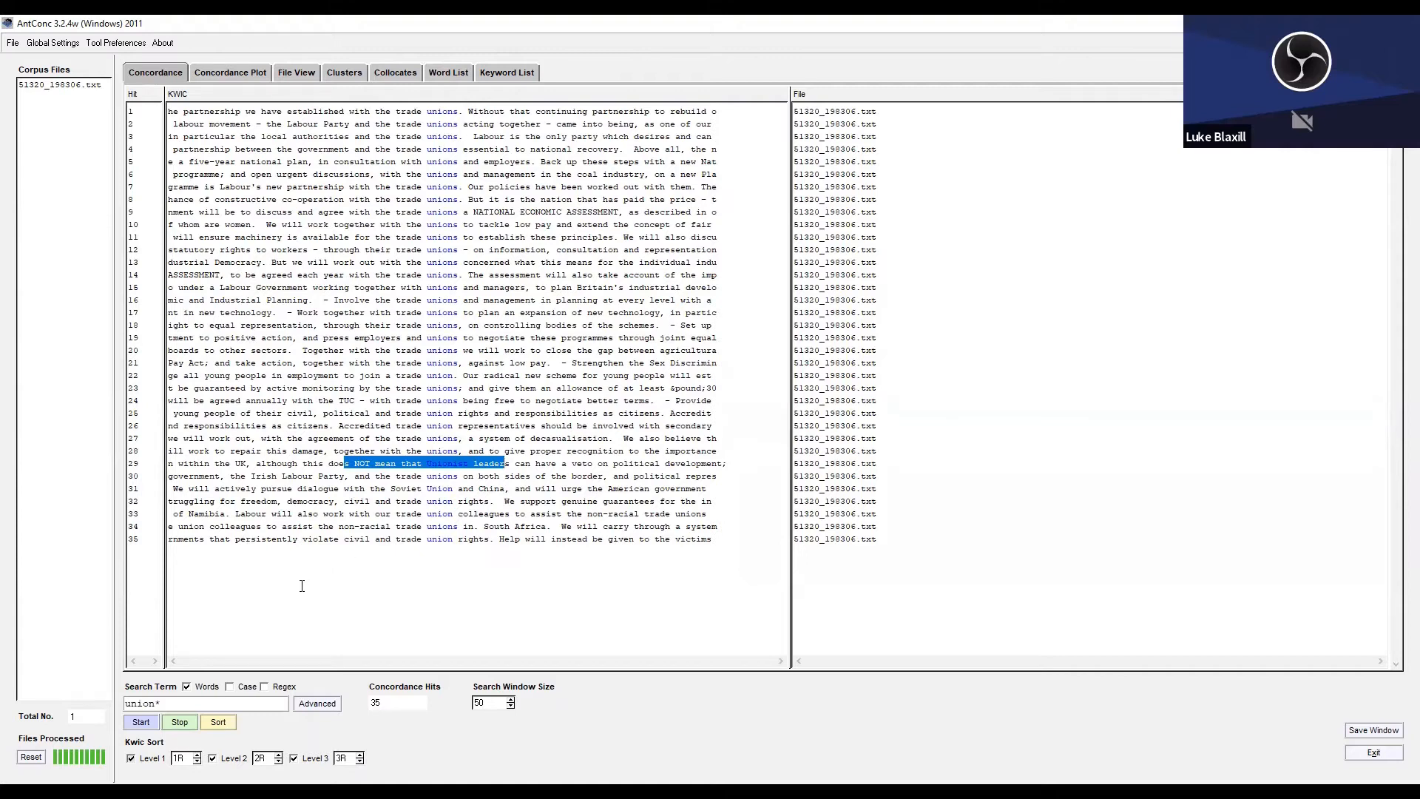
drag(156, 704, 169, 704)
click(169, 704)
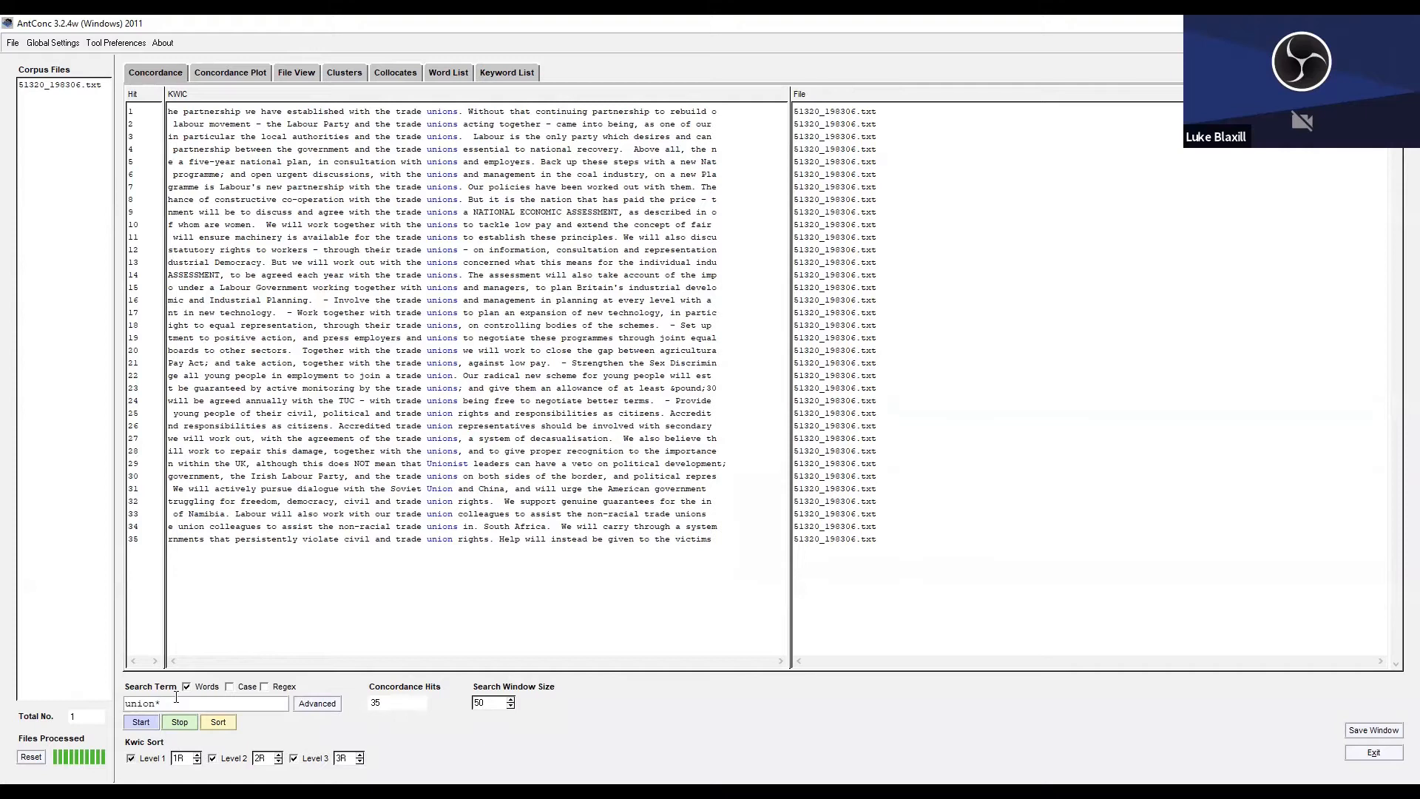
Search the concordance for "brit*" in place of "union*".
drag(176, 701, 110, 702)
text(brit*)
key(Return)
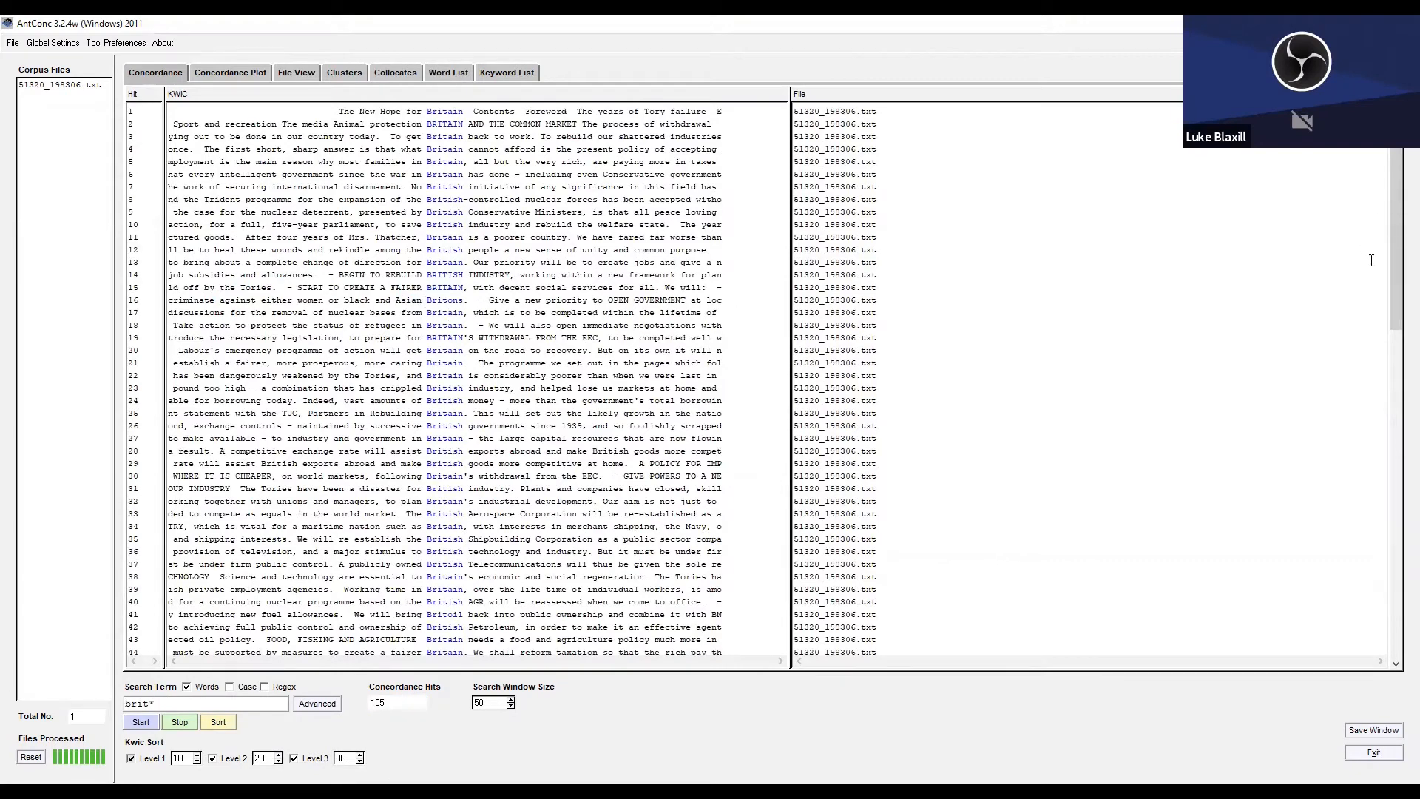
View the concordance plot of "brit*" and look through its concordance lines in the 1983 manifesto.
click(219, 73)
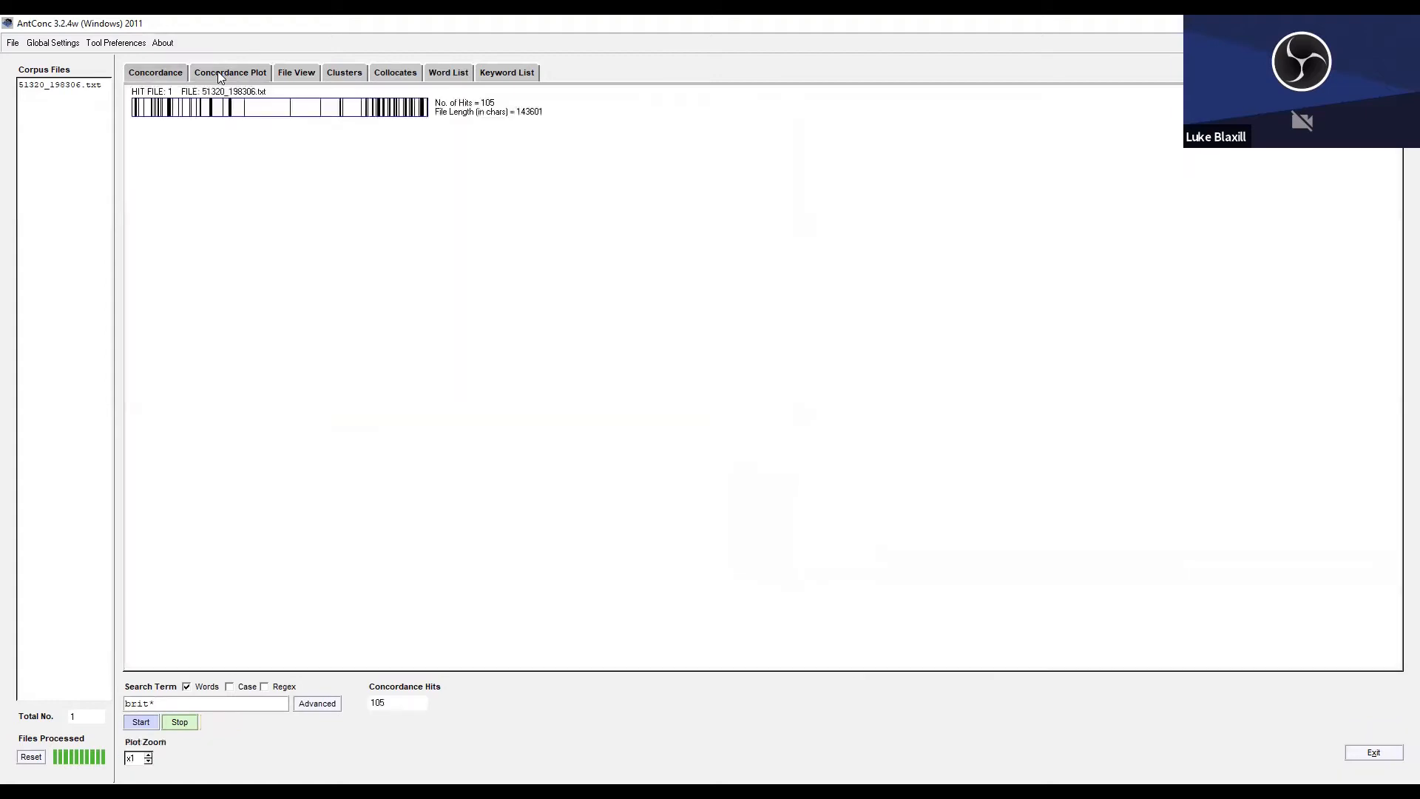
click(154, 73)
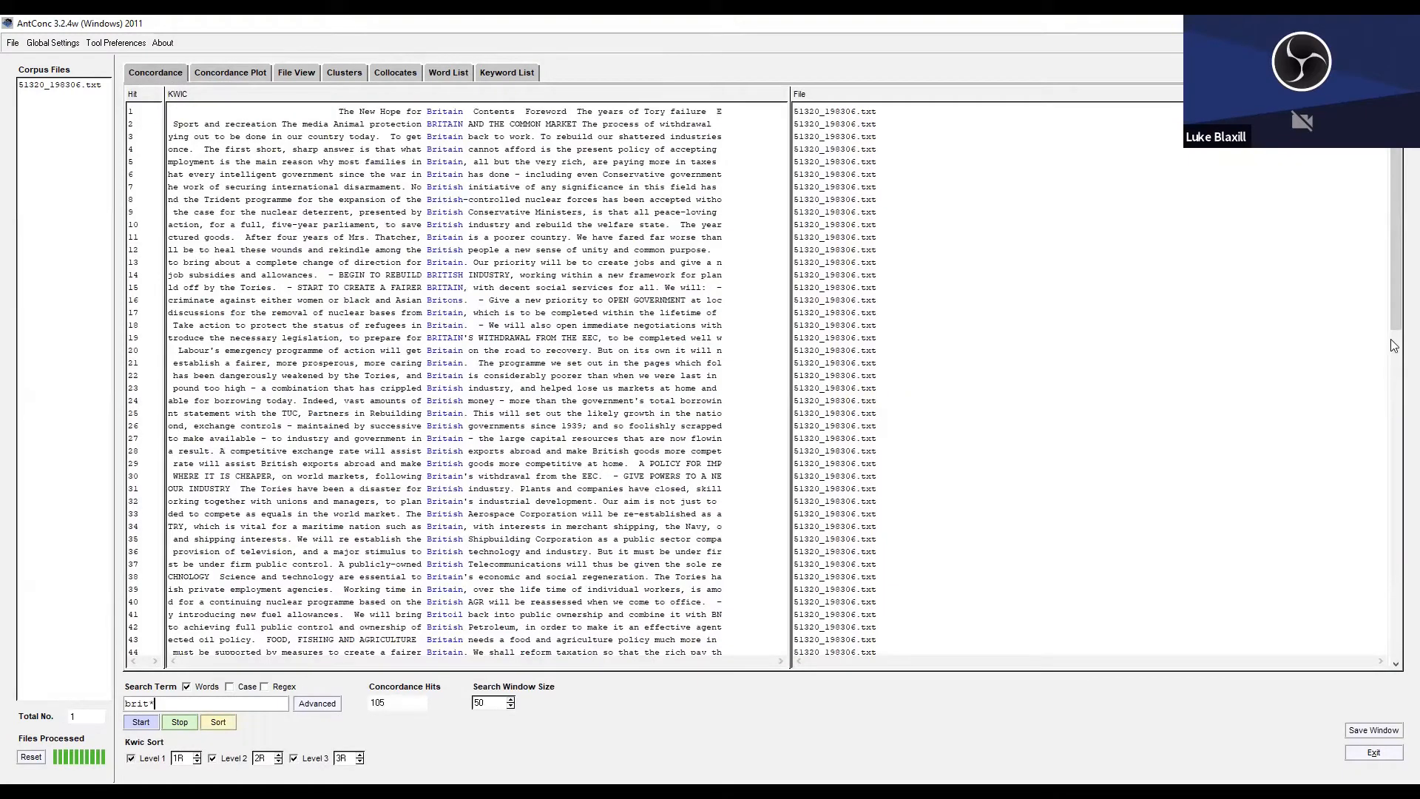
drag(1397, 304, 1374, 531)
scroll(1377, 564, up, 5)
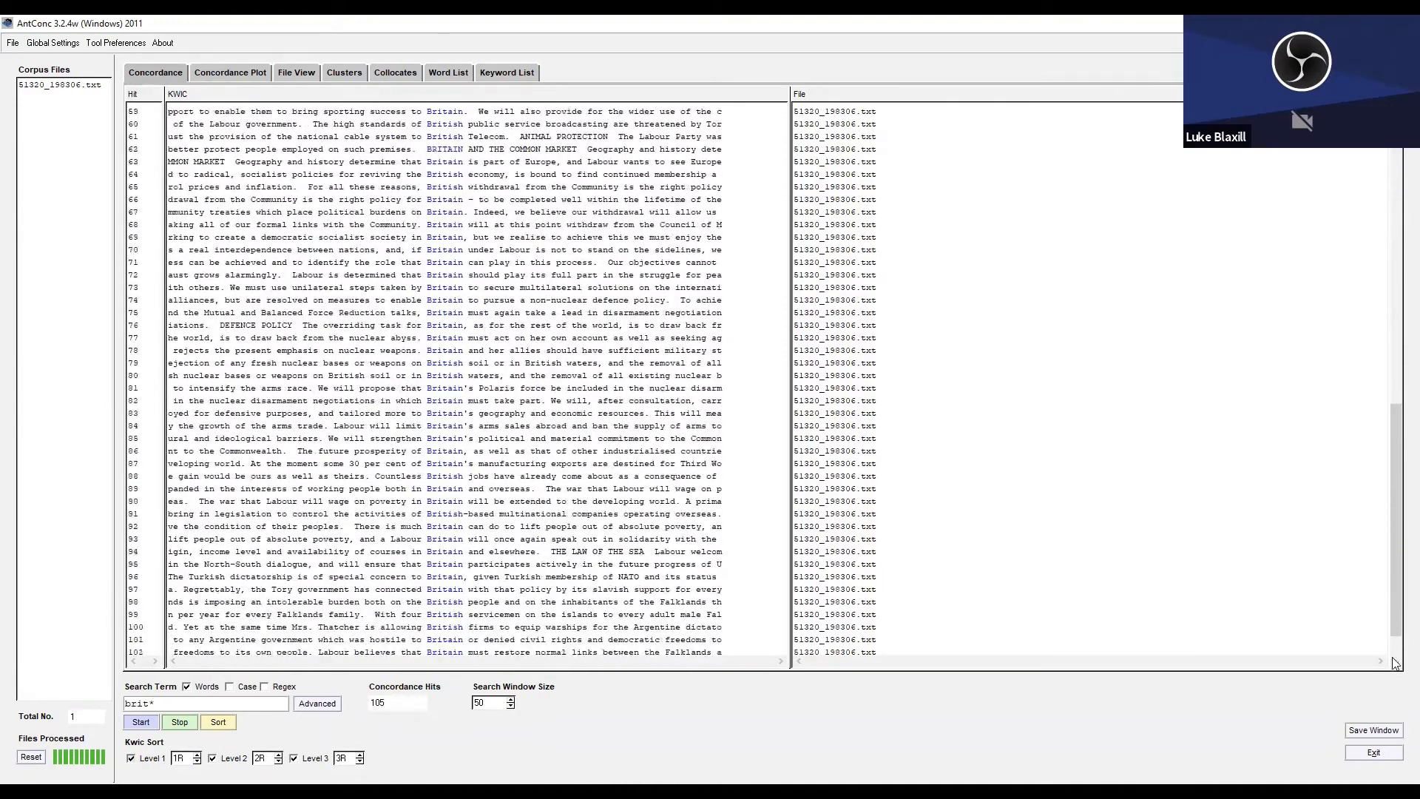
scroll(1365, 326, up, 11)
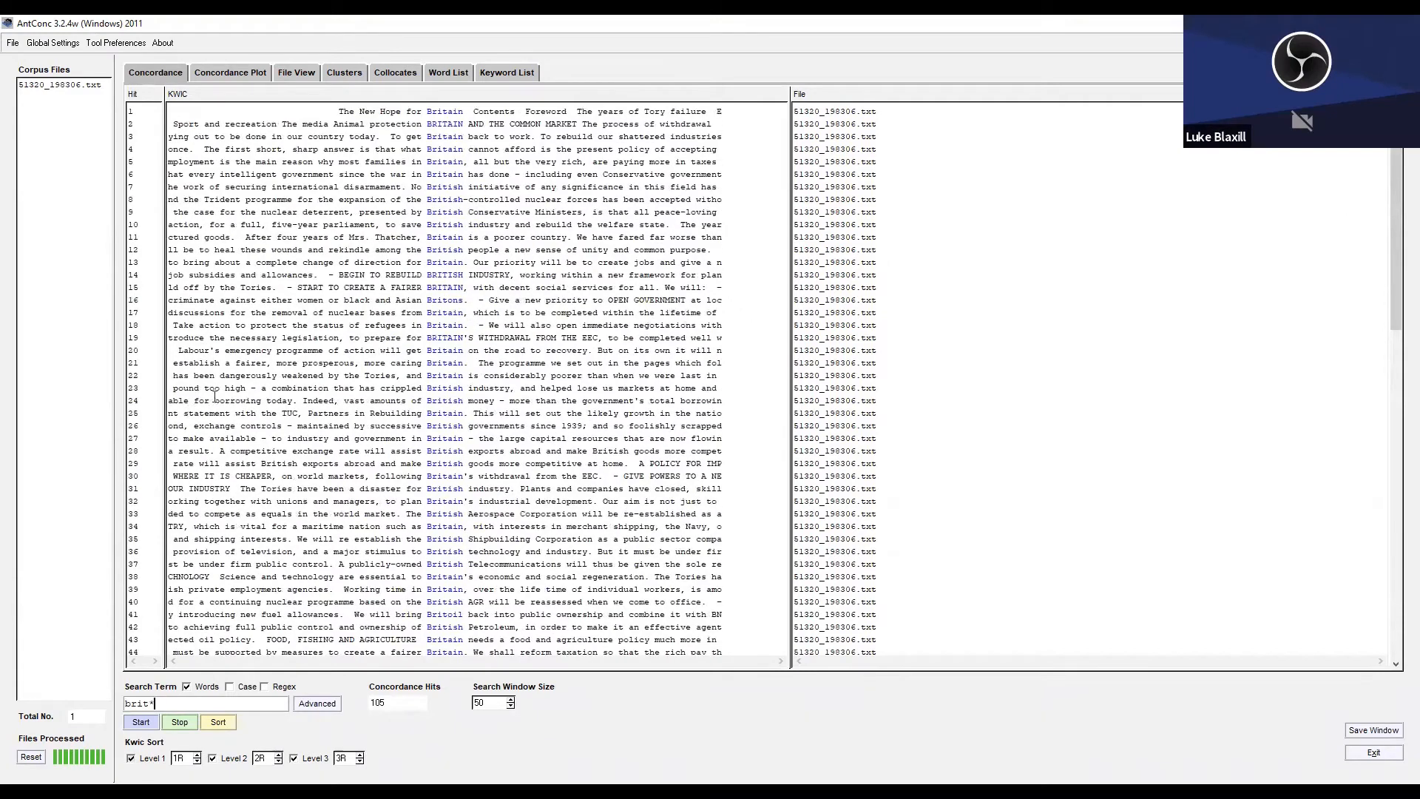
Load the remaining Labour manifesto files from 51320_196603.txt to 51320_201912.txt, and close the duplicate 51320_198306.txt at the head of the corpus.
click(13, 42)
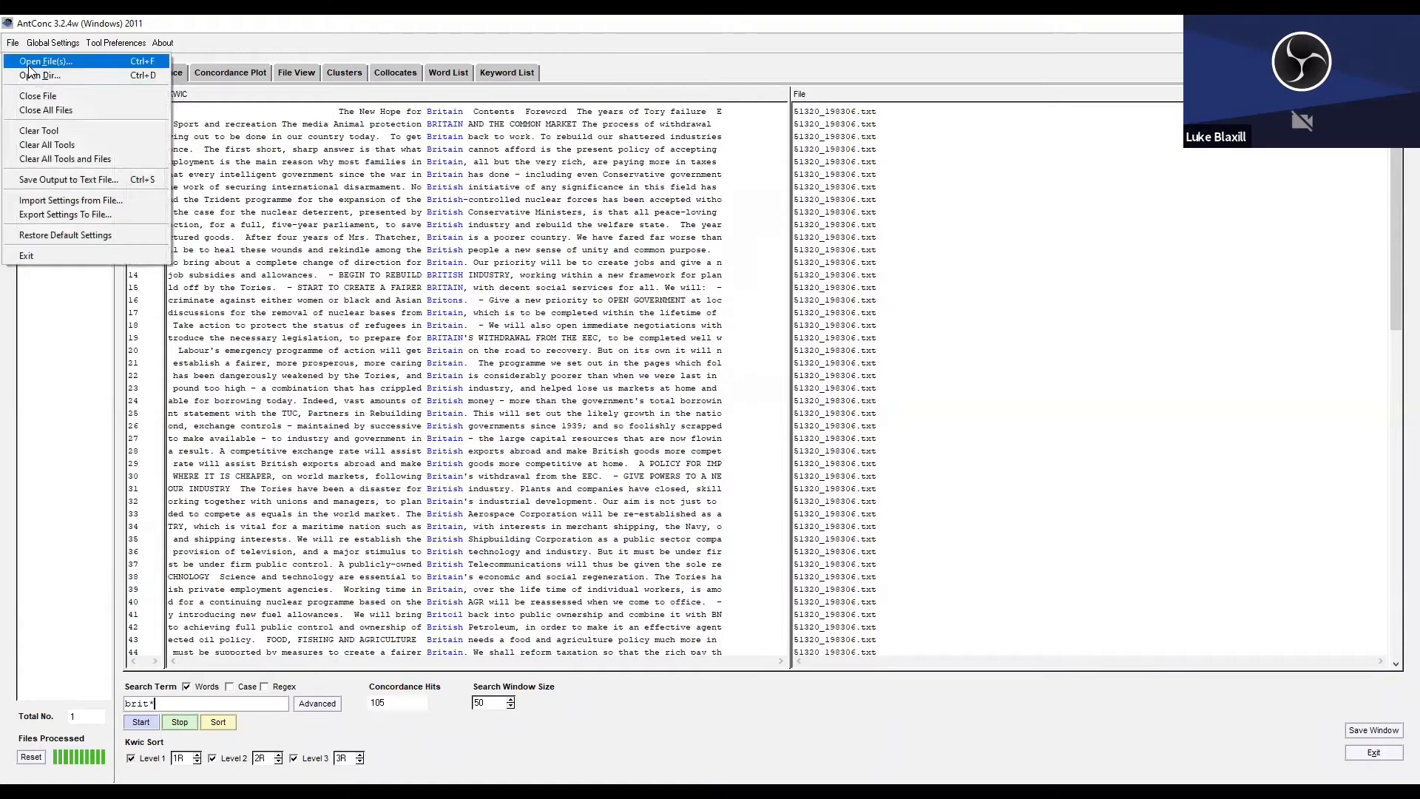
click(25, 76)
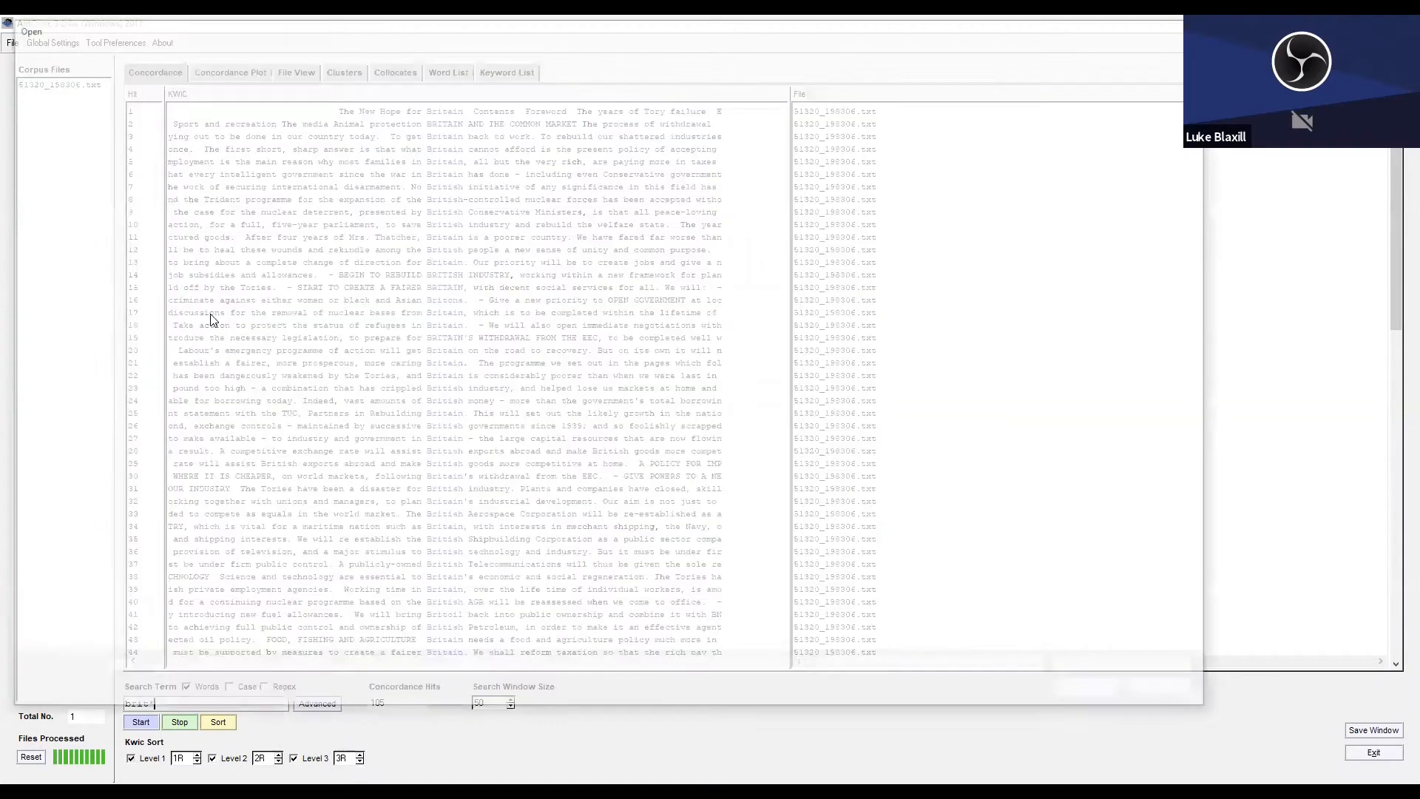
drag(568, 419, 388, 96)
click(1085, 692)
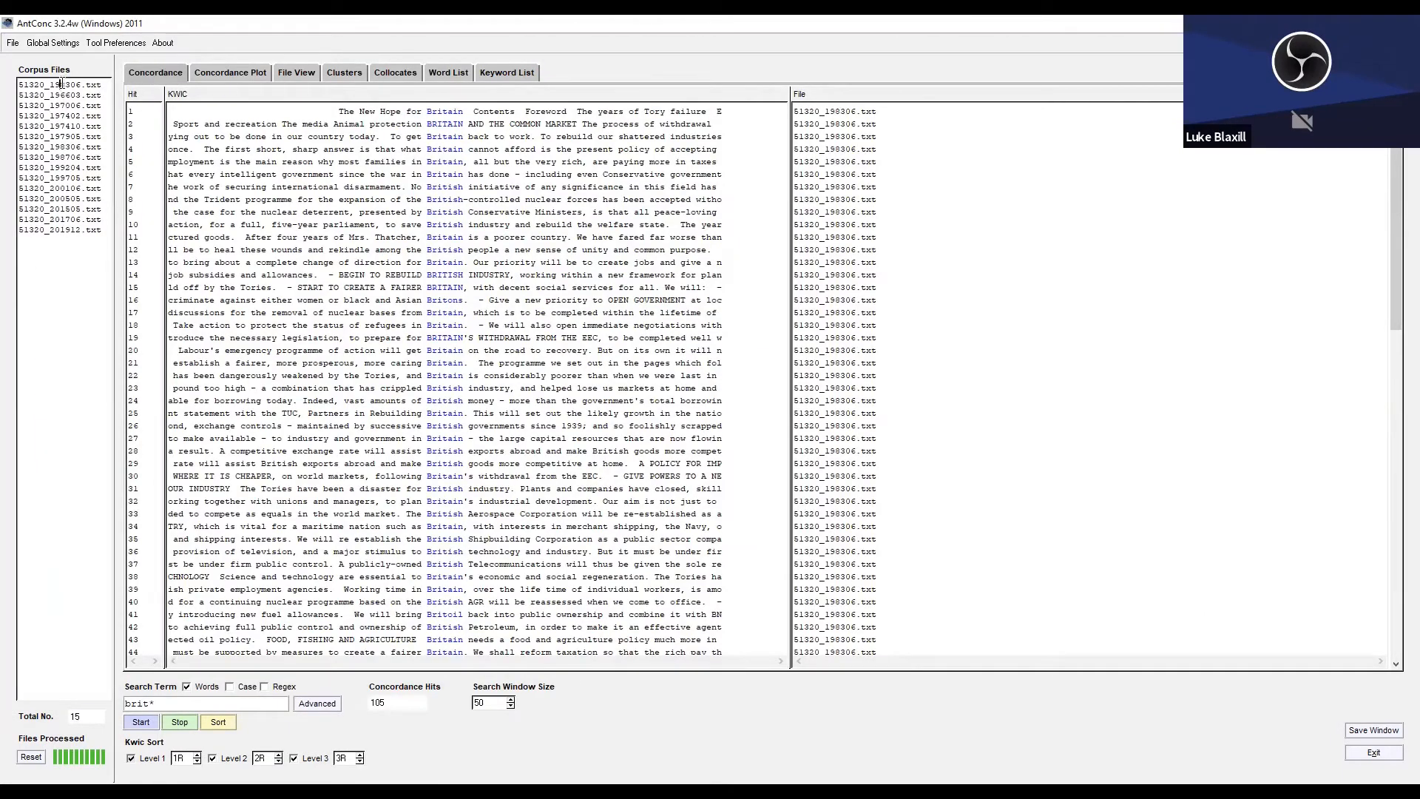
click(12, 42)
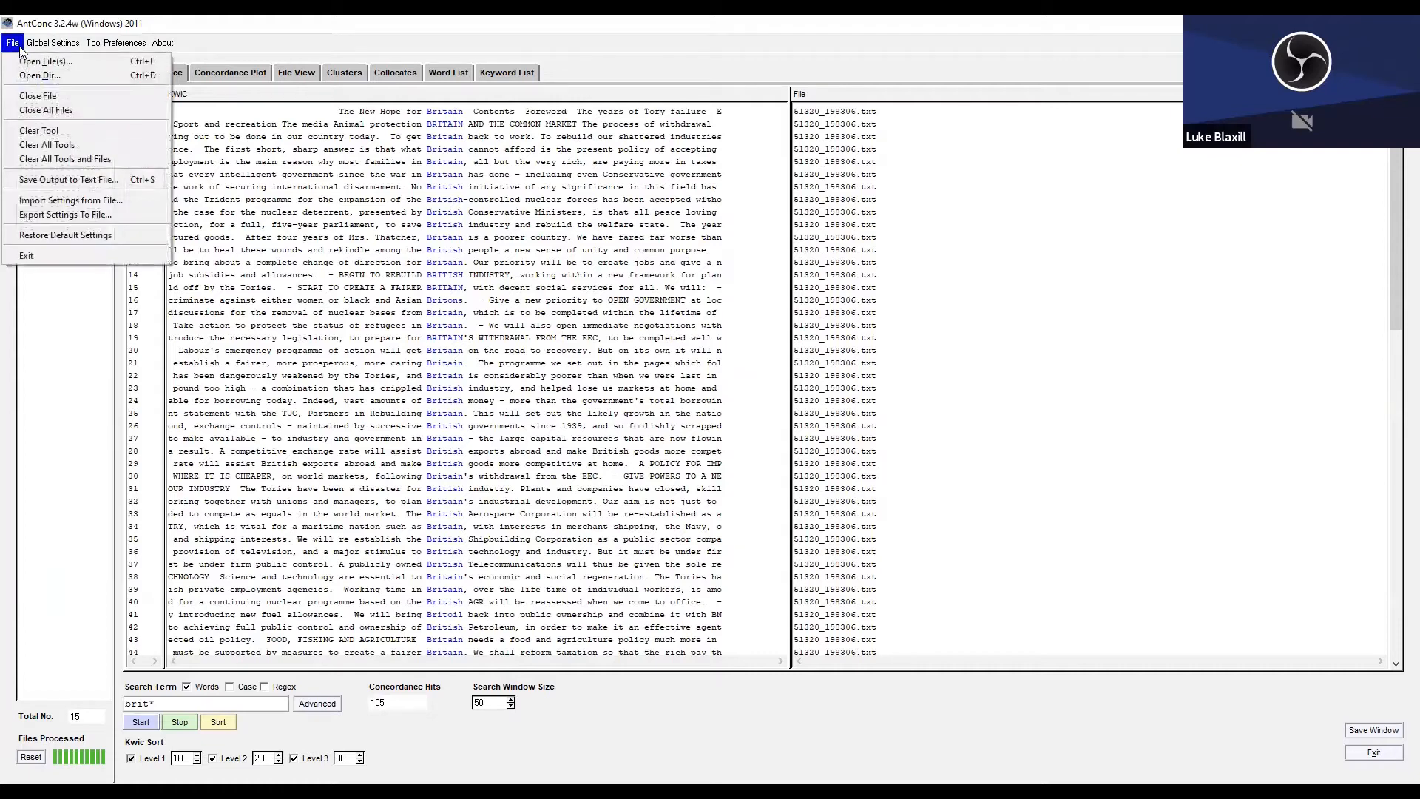
click(55, 97)
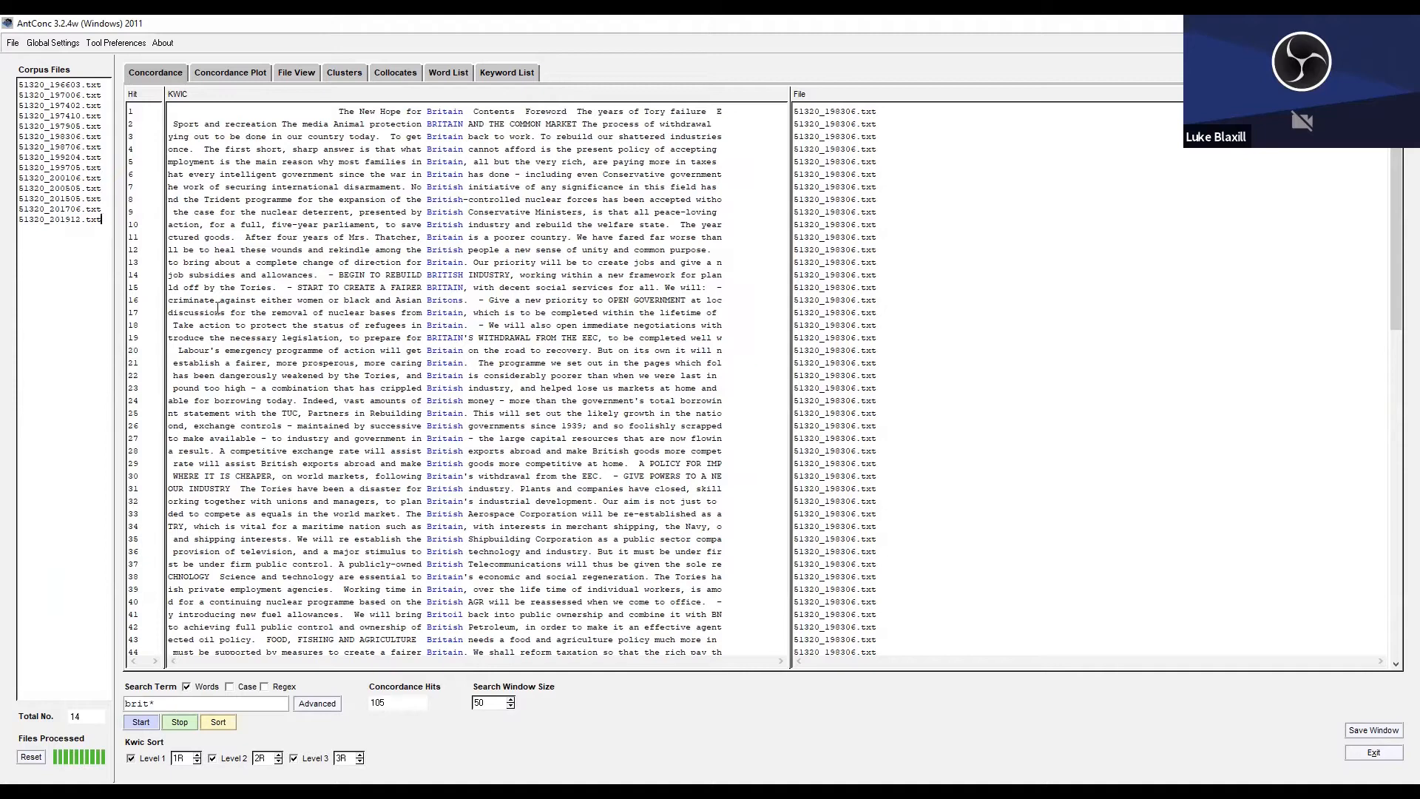
Plot the occurrences of "brit*" across all the loaded manifestos to compare the files.
click(230, 72)
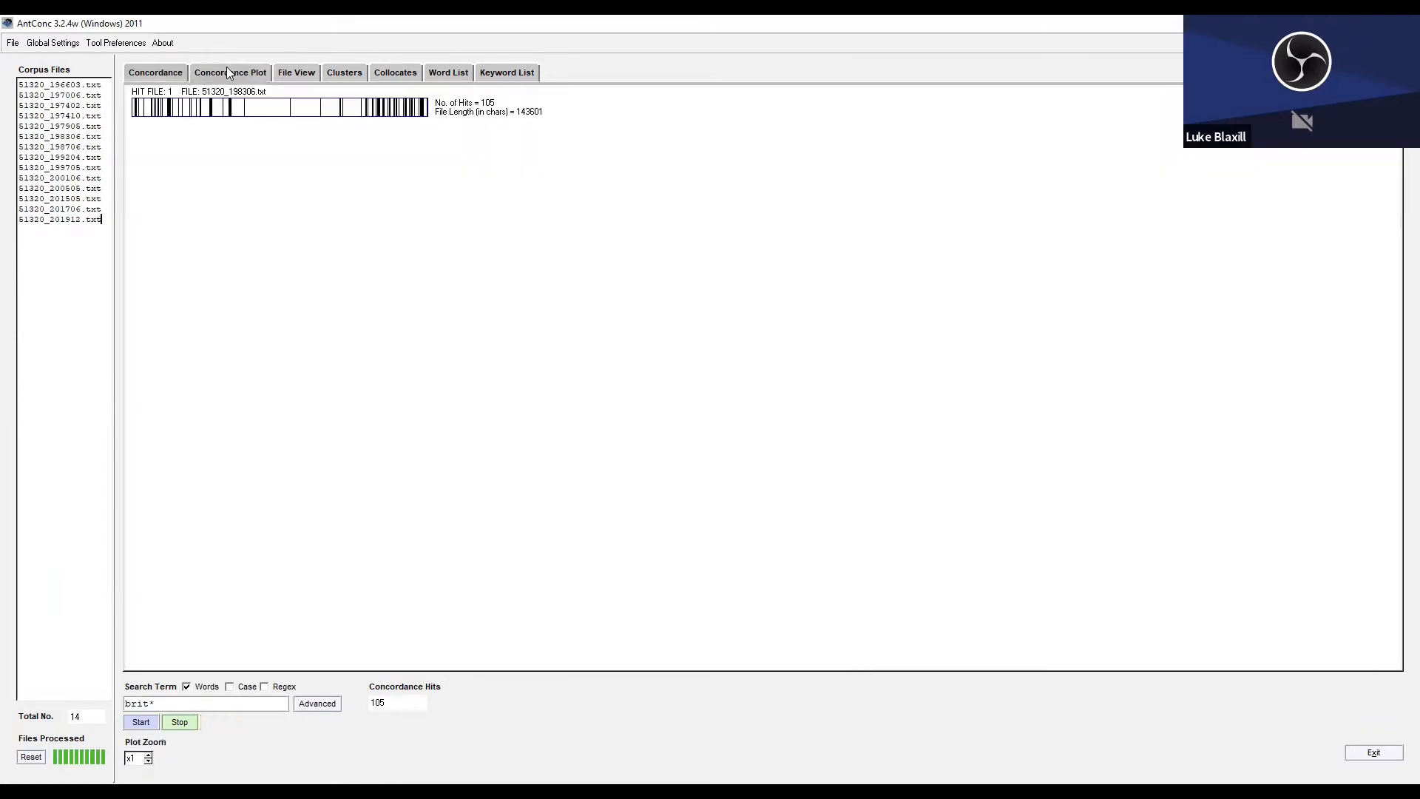
click(129, 723)
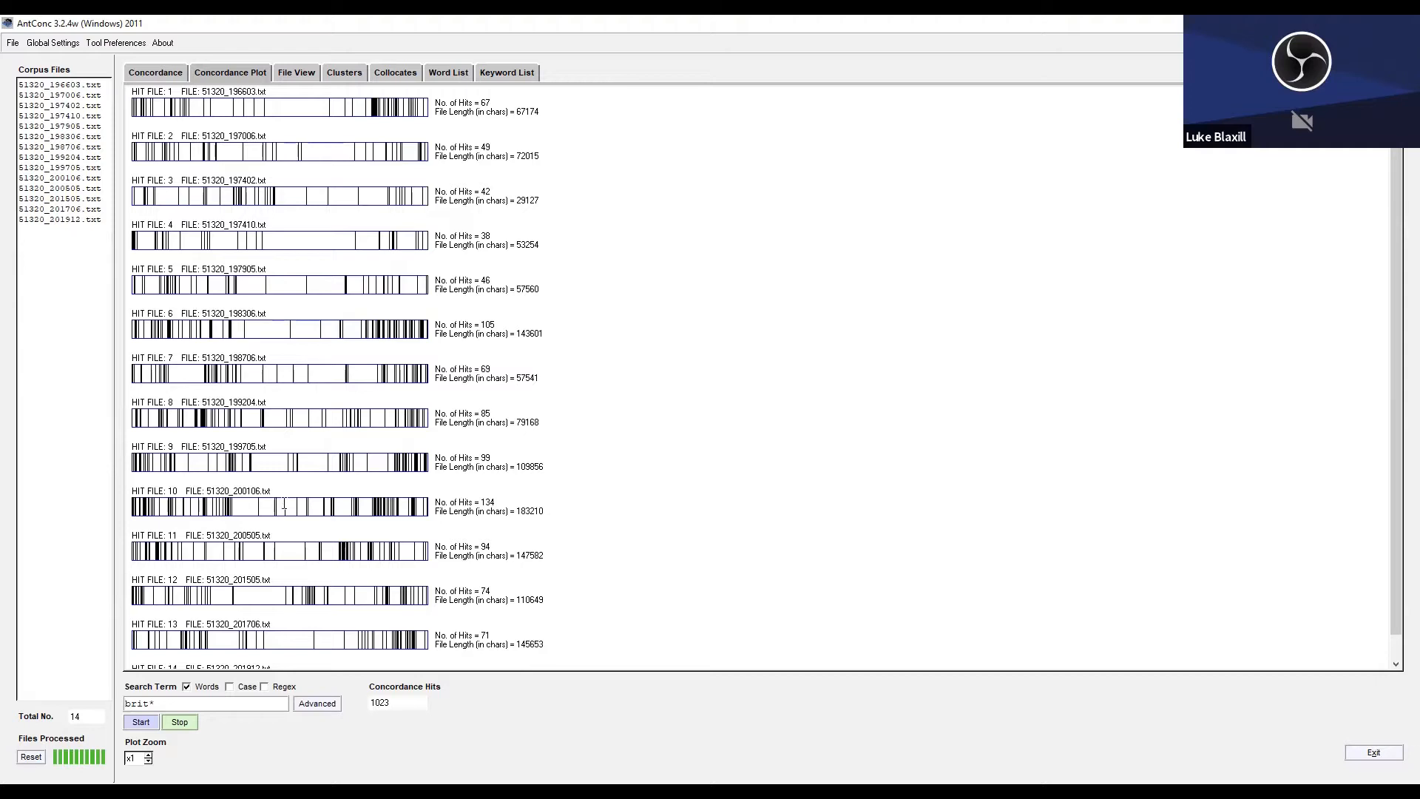
click(156, 70)
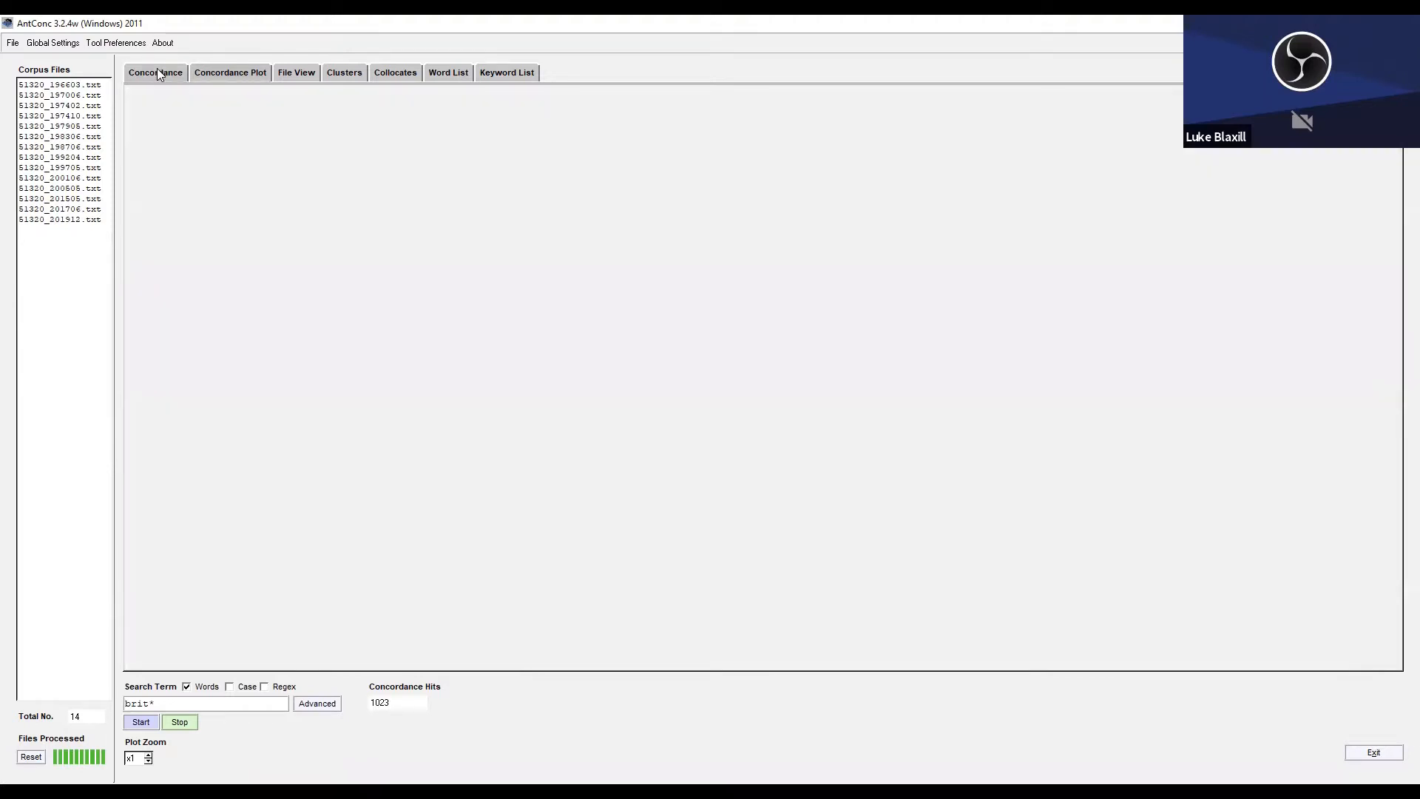
click(207, 74)
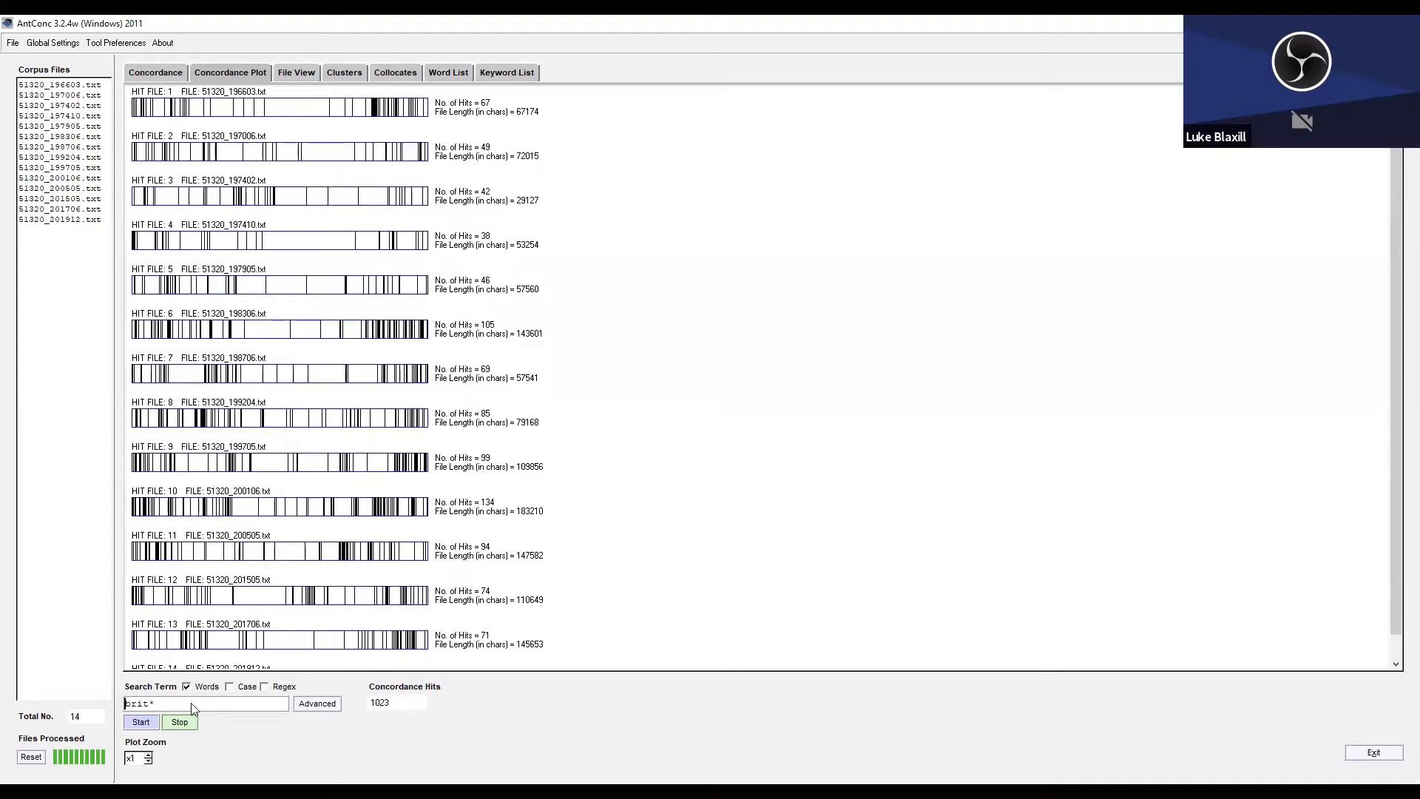
Plot the occurrences of "wom*" across all the loaded manifestos.
drag(158, 704, 122, 704)
text(wom*)
key(Return)
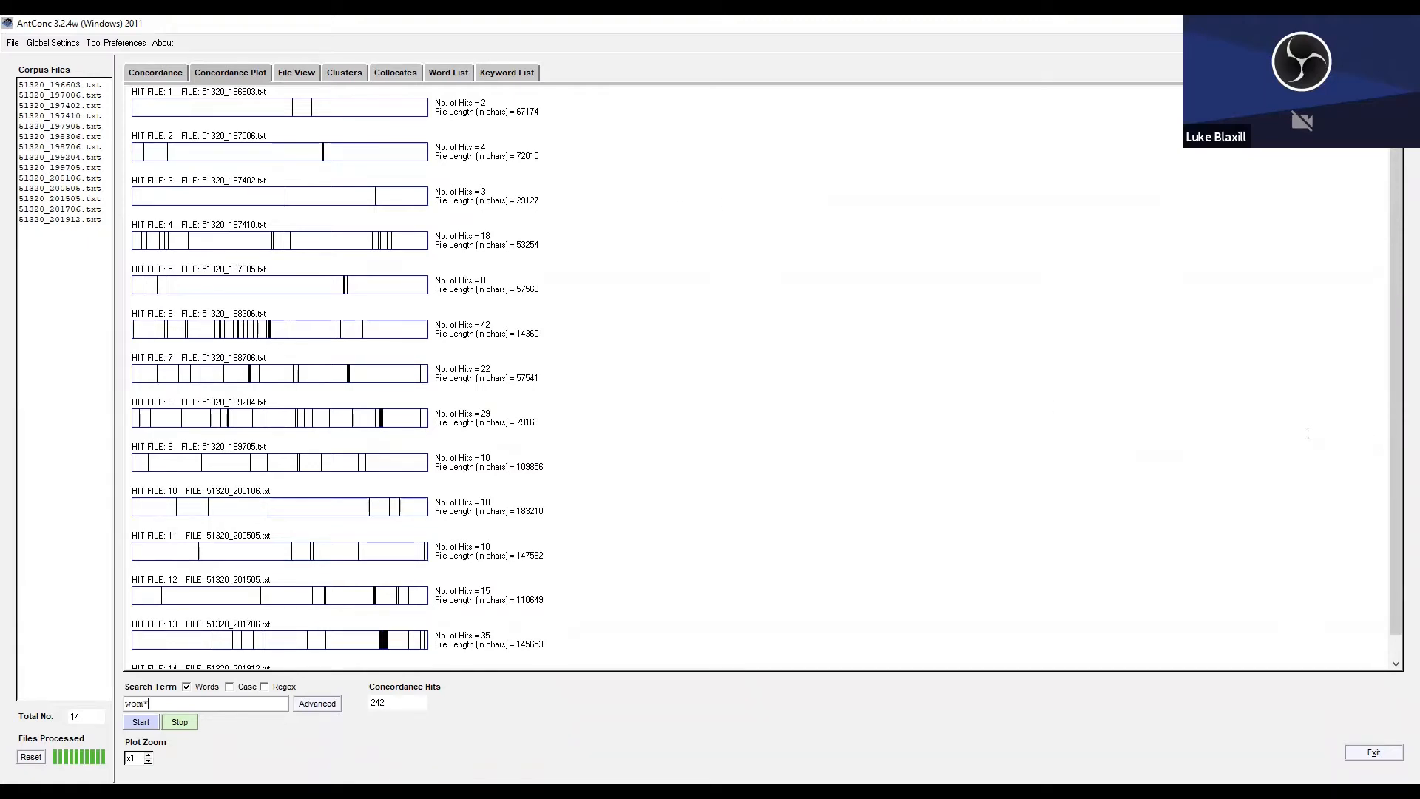
Open the dense band of "wom*" hits in 51320_201706.txt in its source text, examine the passage on women, and return to the plot.
drag(1396, 464, 1397, 533)
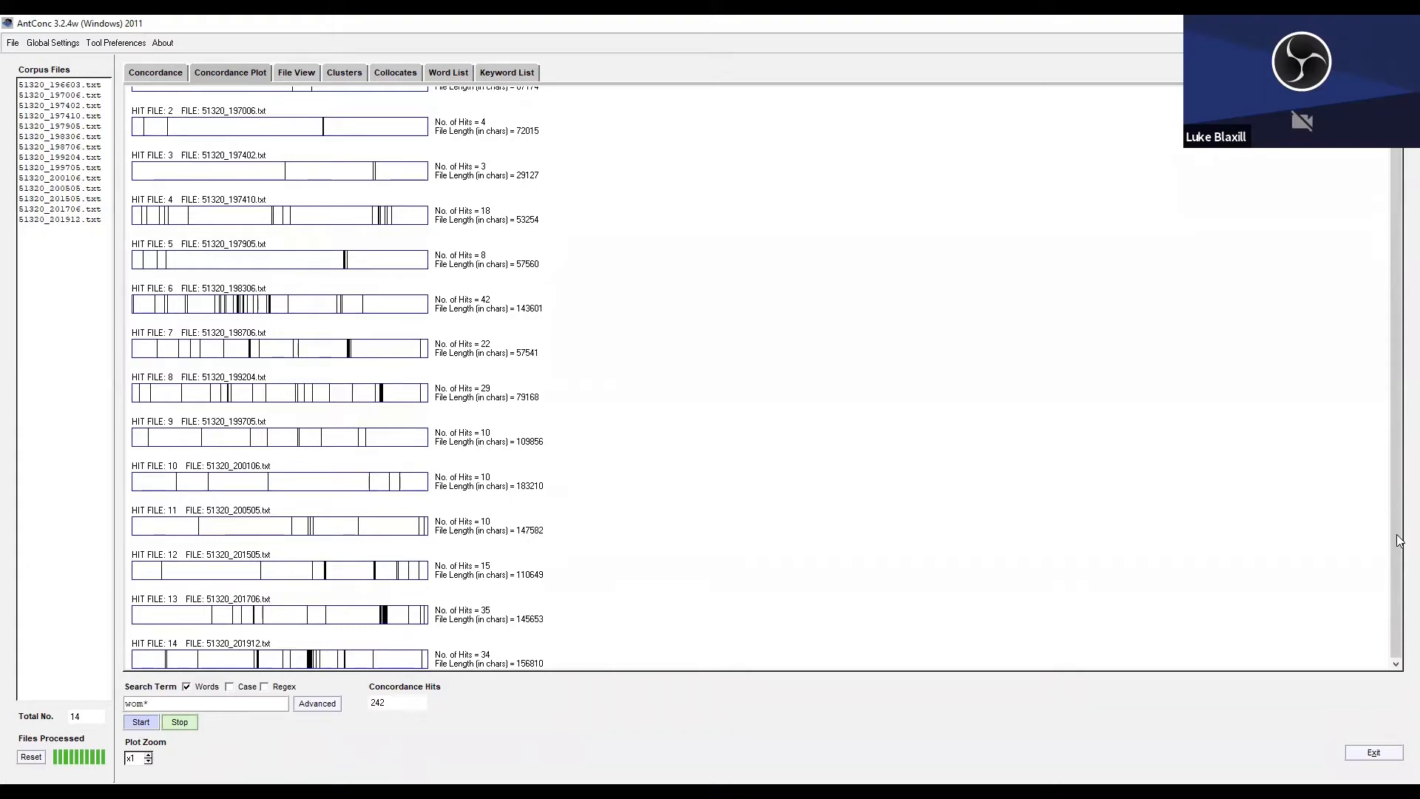
click(386, 613)
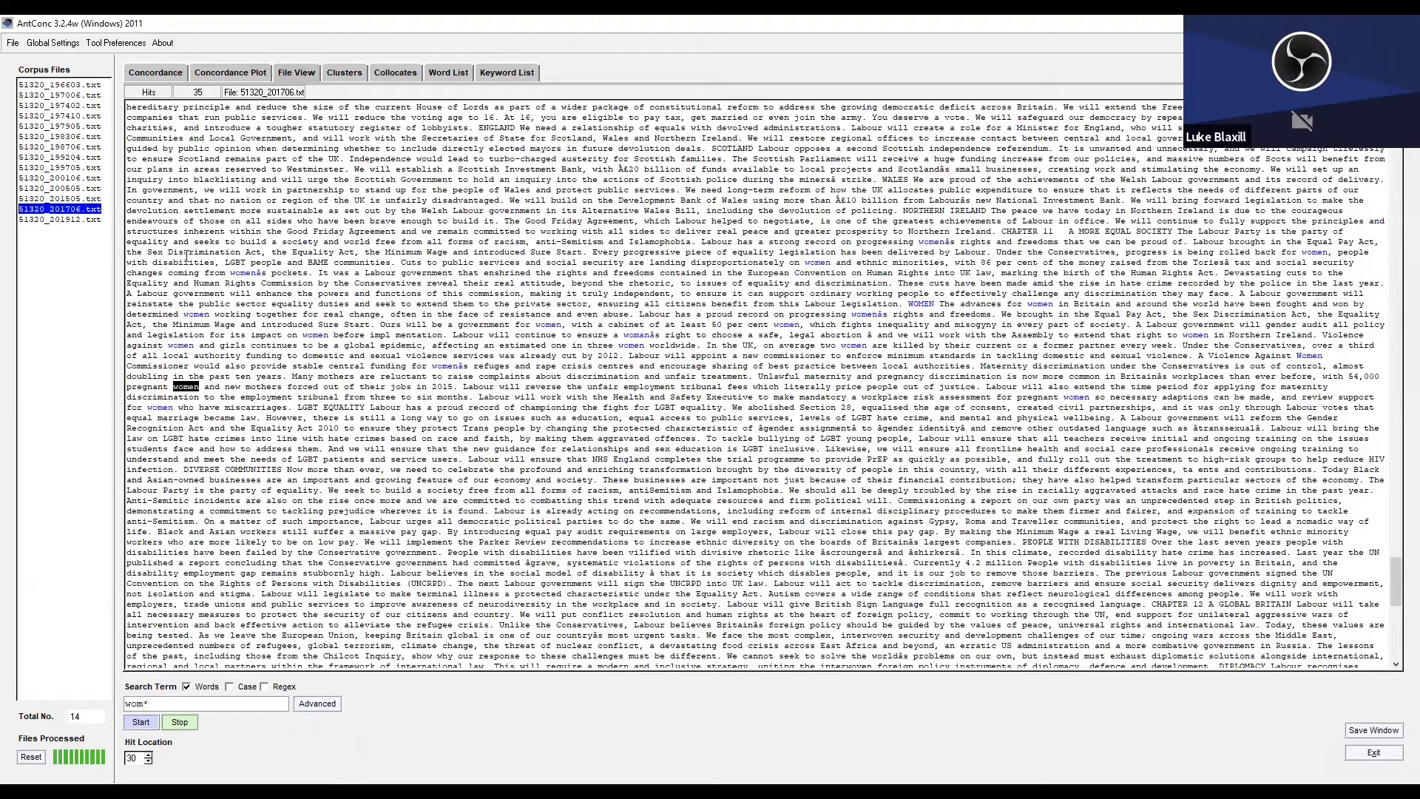
drag(189, 260, 575, 426)
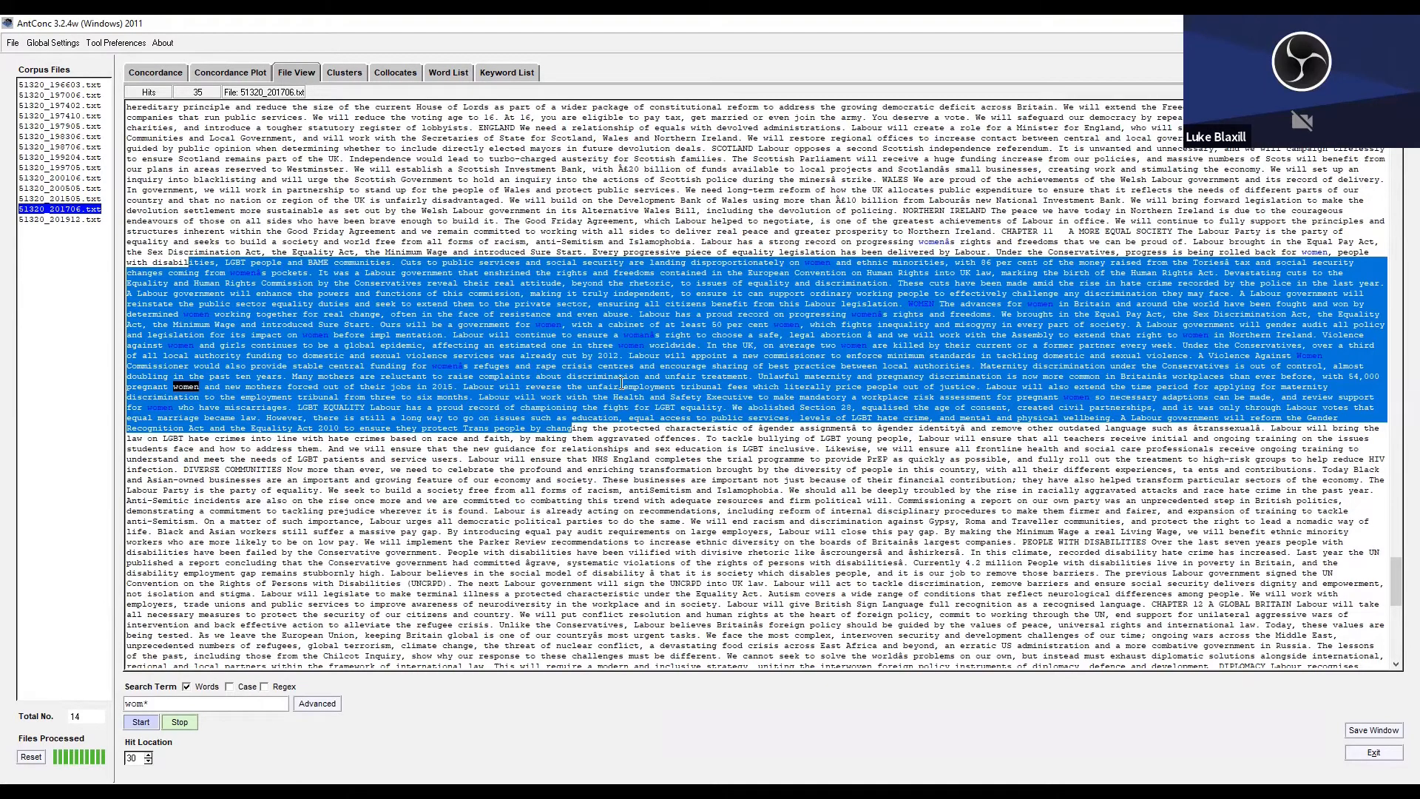
click(445, 323)
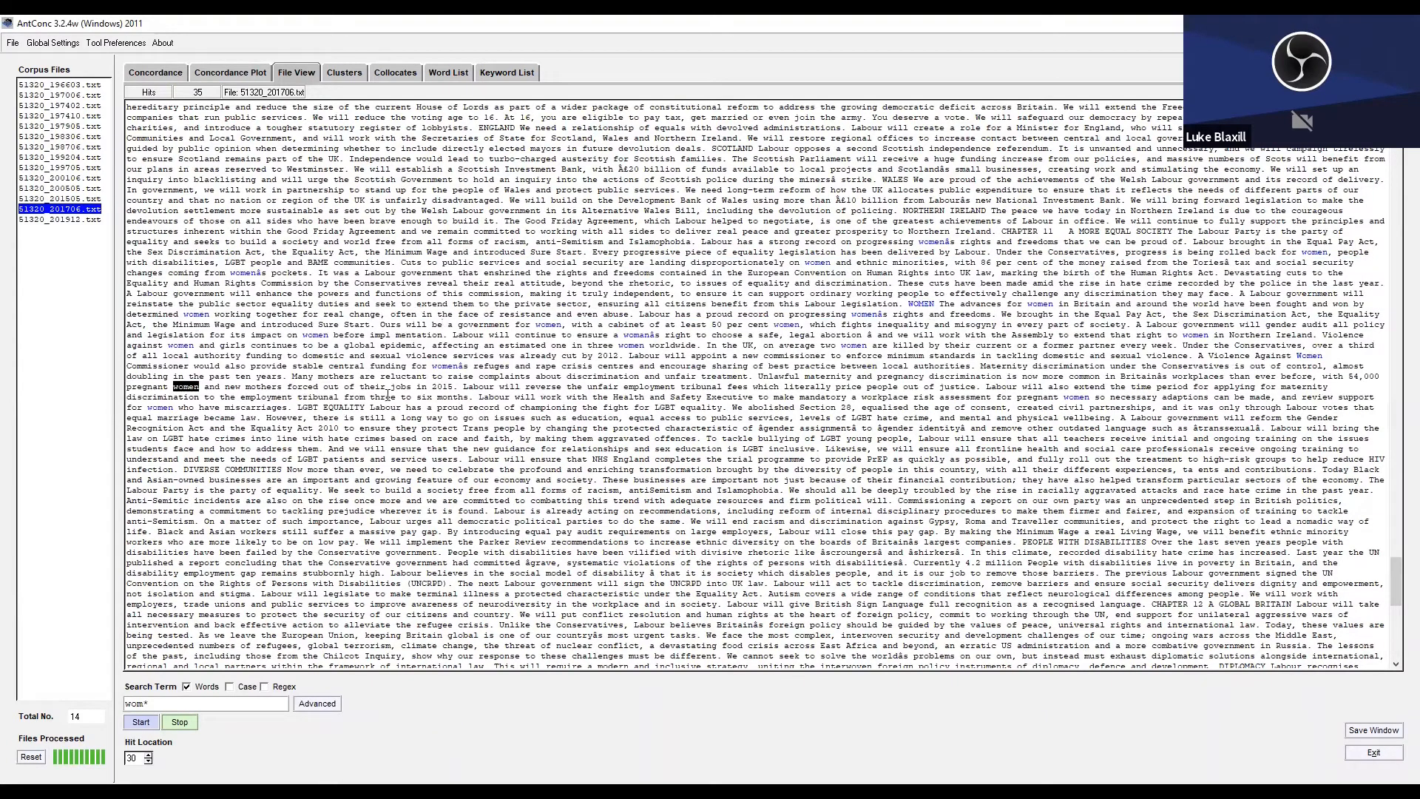
click(216, 72)
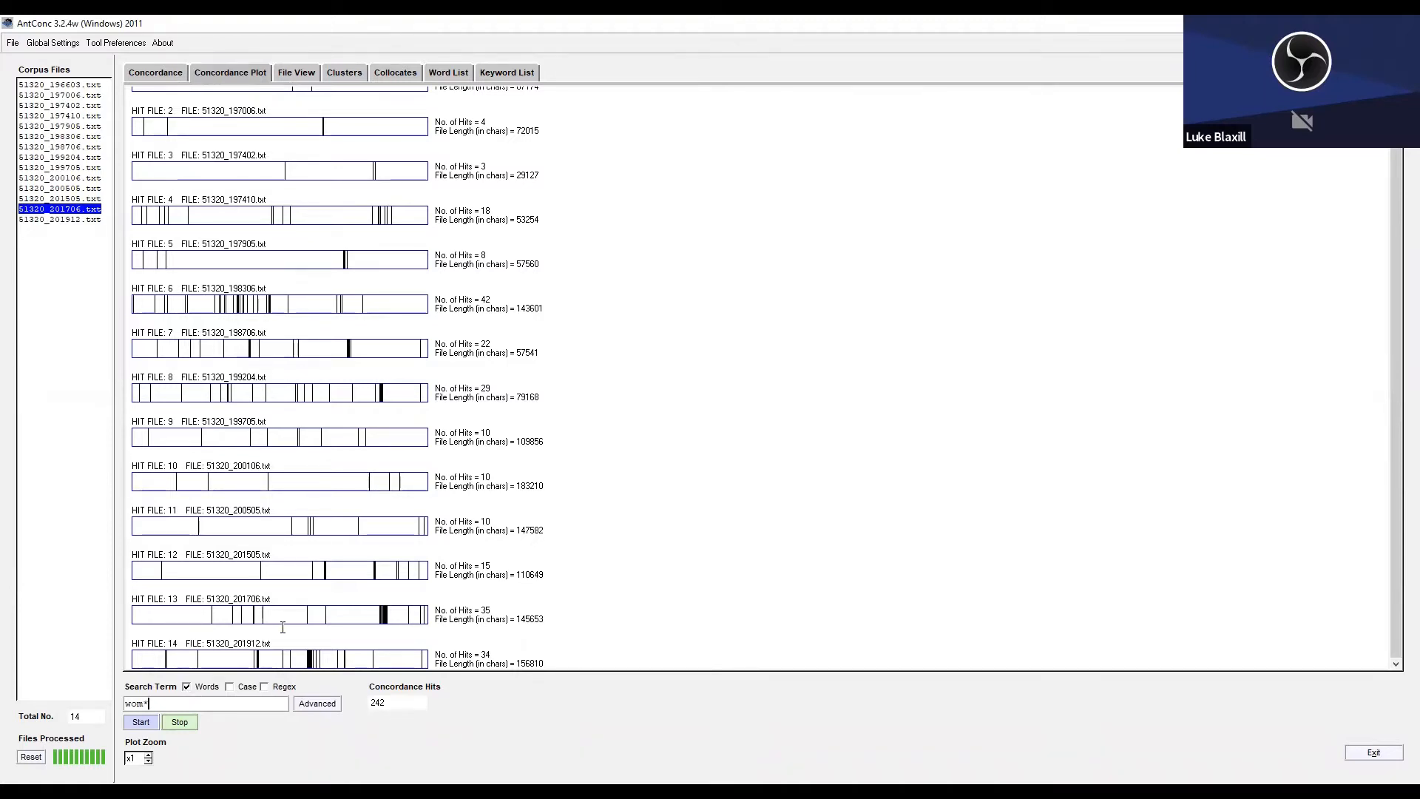
Plot the occurrences of "peo*" across all the manifestos in place of "wom*".
key(BackSpace)
key(BackSpace)
text(peo*)
key(Return)
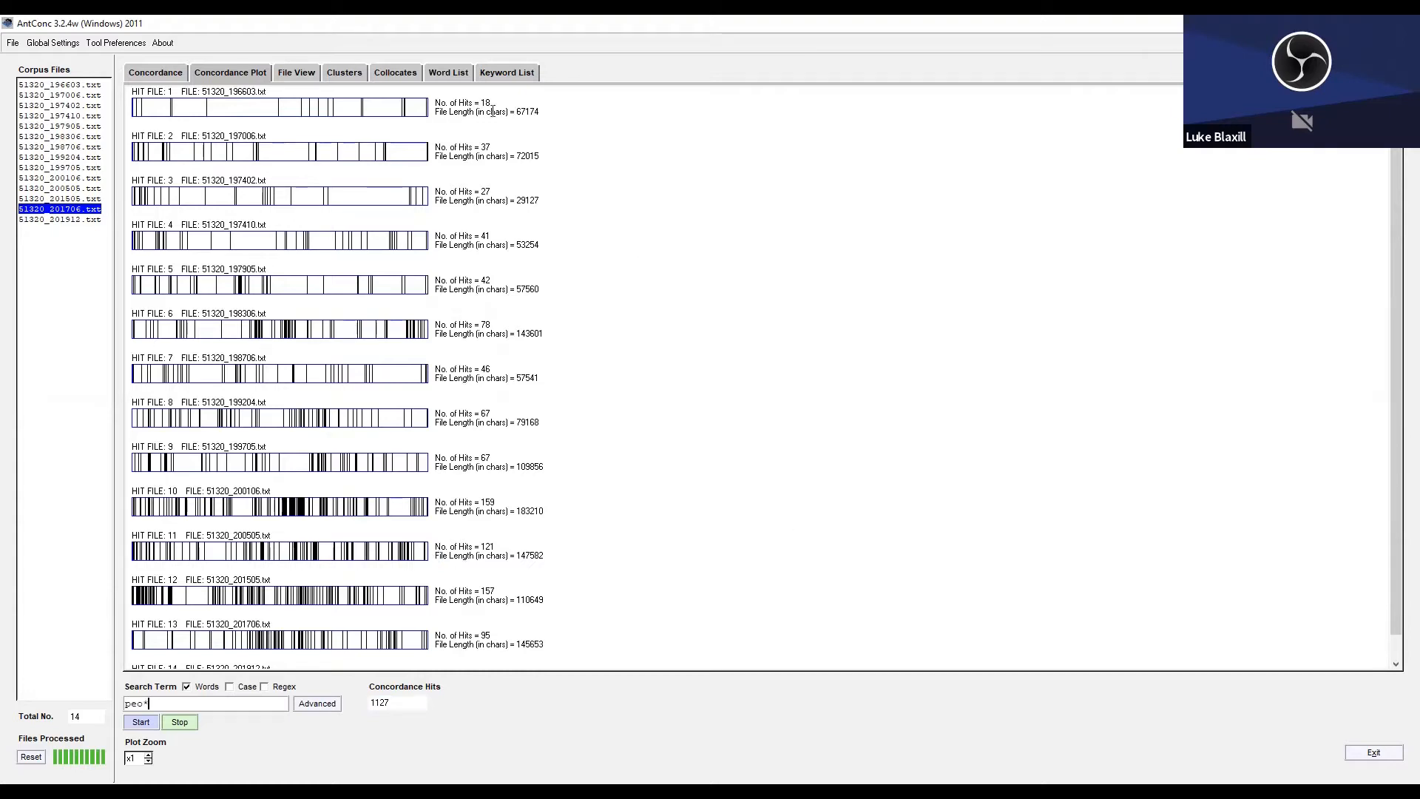
List the two-word clusters of "peo*", view the concordance of the "young people" cluster, and return to the cluster list.
click(352, 74)
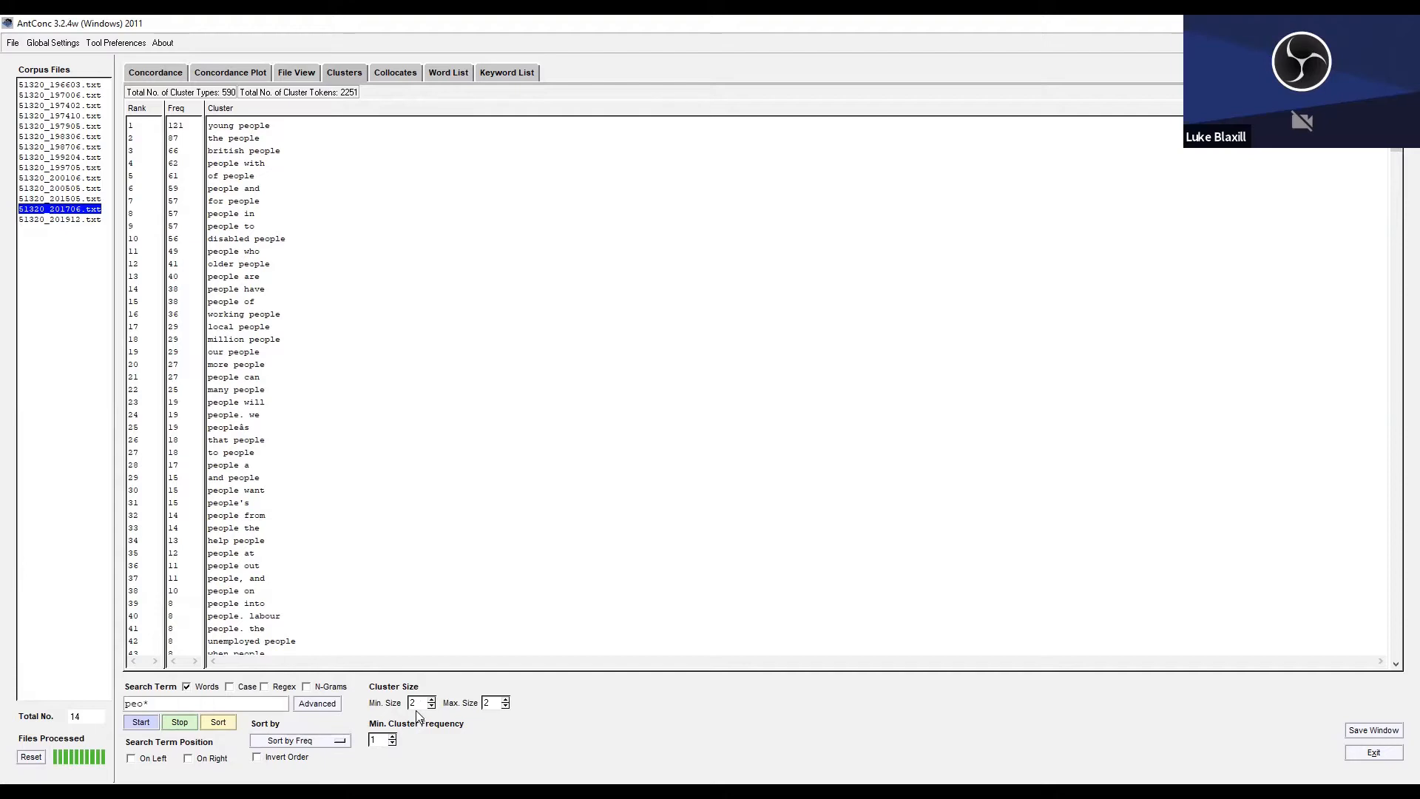
drag(273, 125, 205, 126)
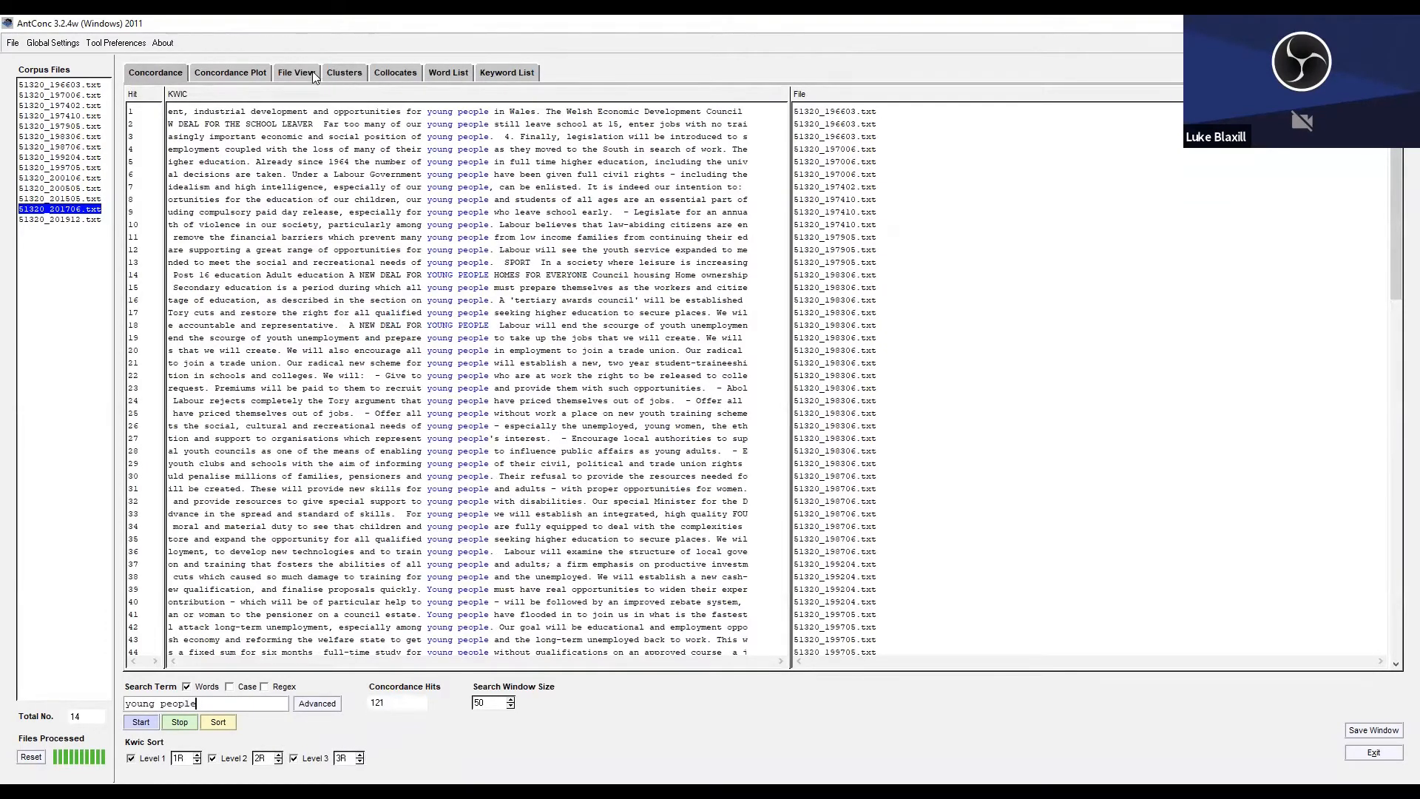
click(344, 67)
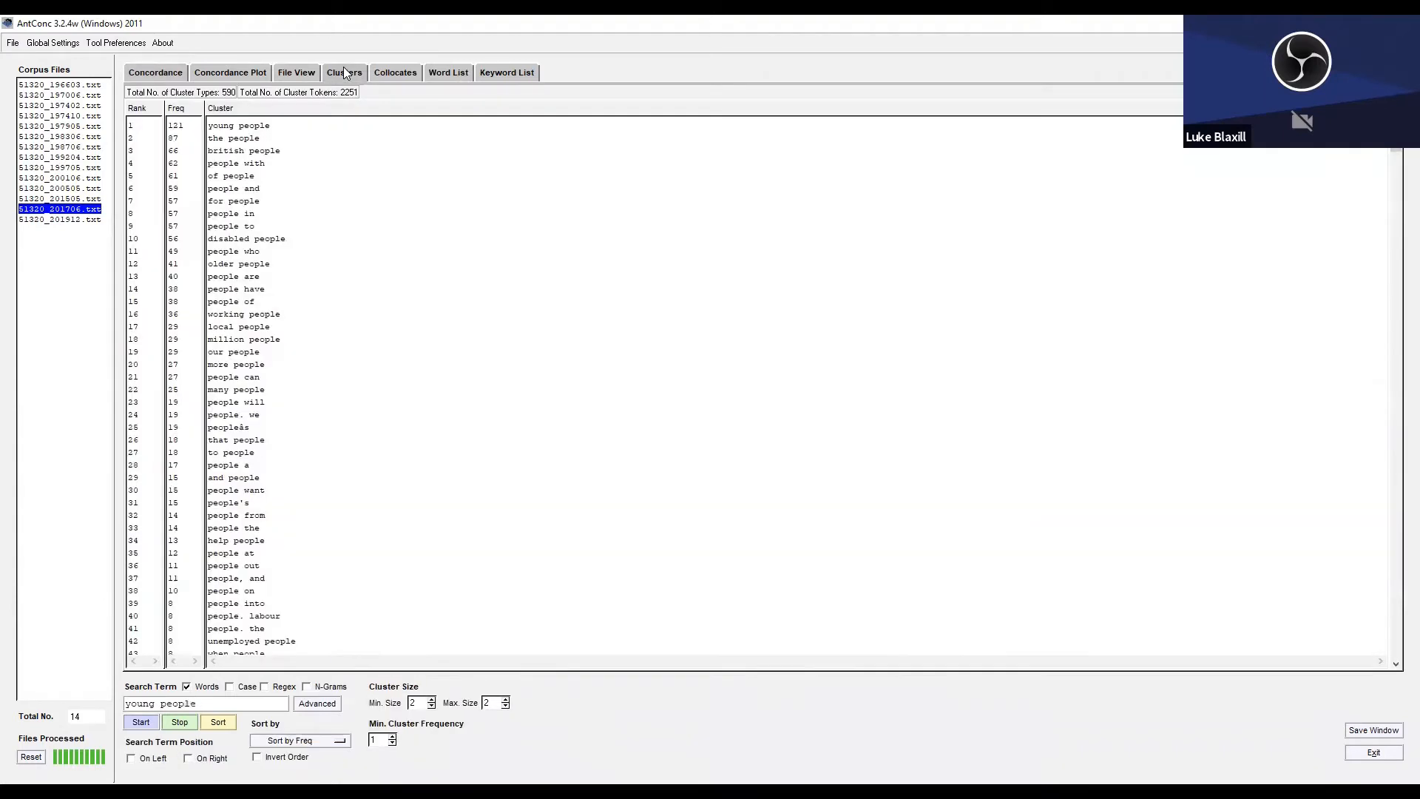
Generate the "young people" clusters at size 3, and again with a minimum size of 2 and a maximum size of 3.
click(432, 698)
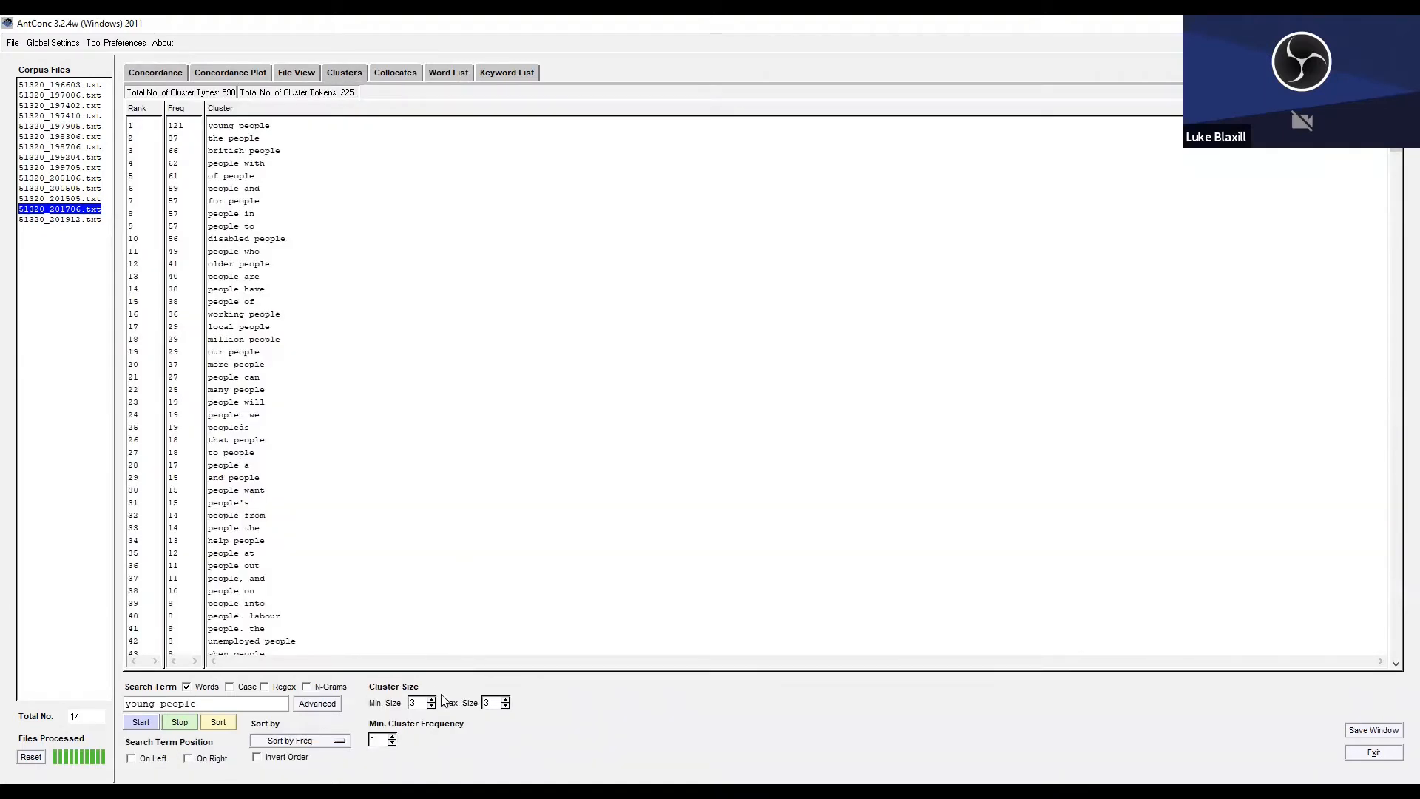
click(141, 722)
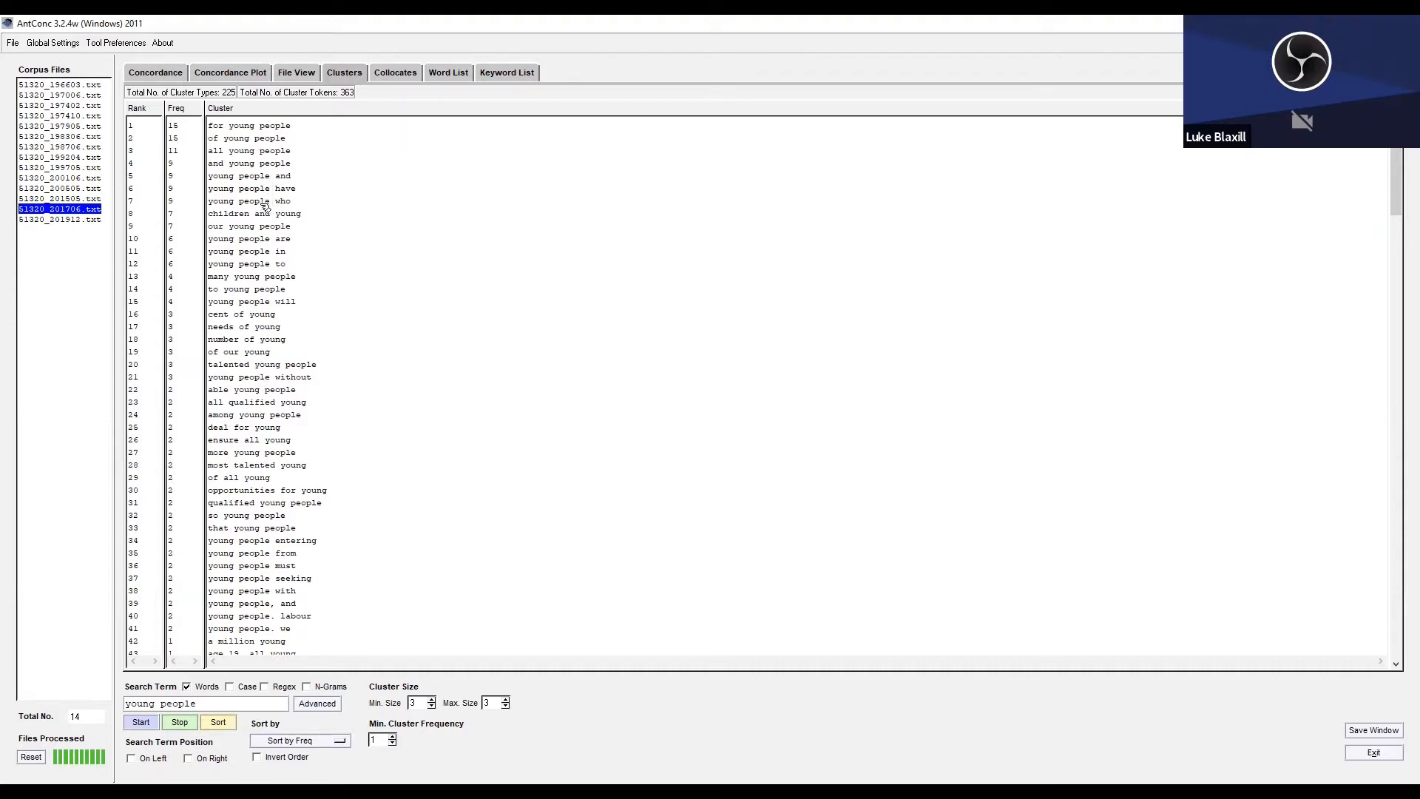
click(431, 706)
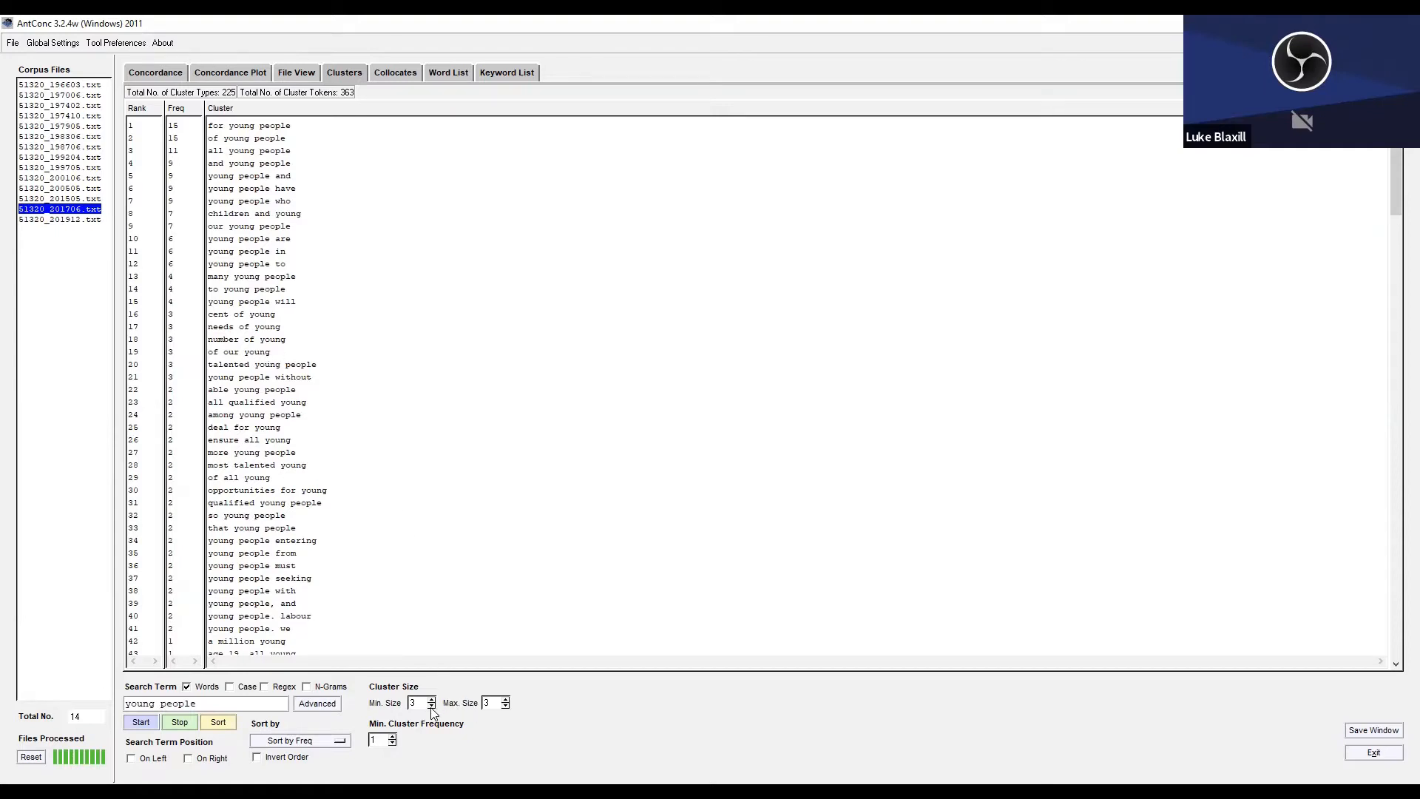
click(133, 726)
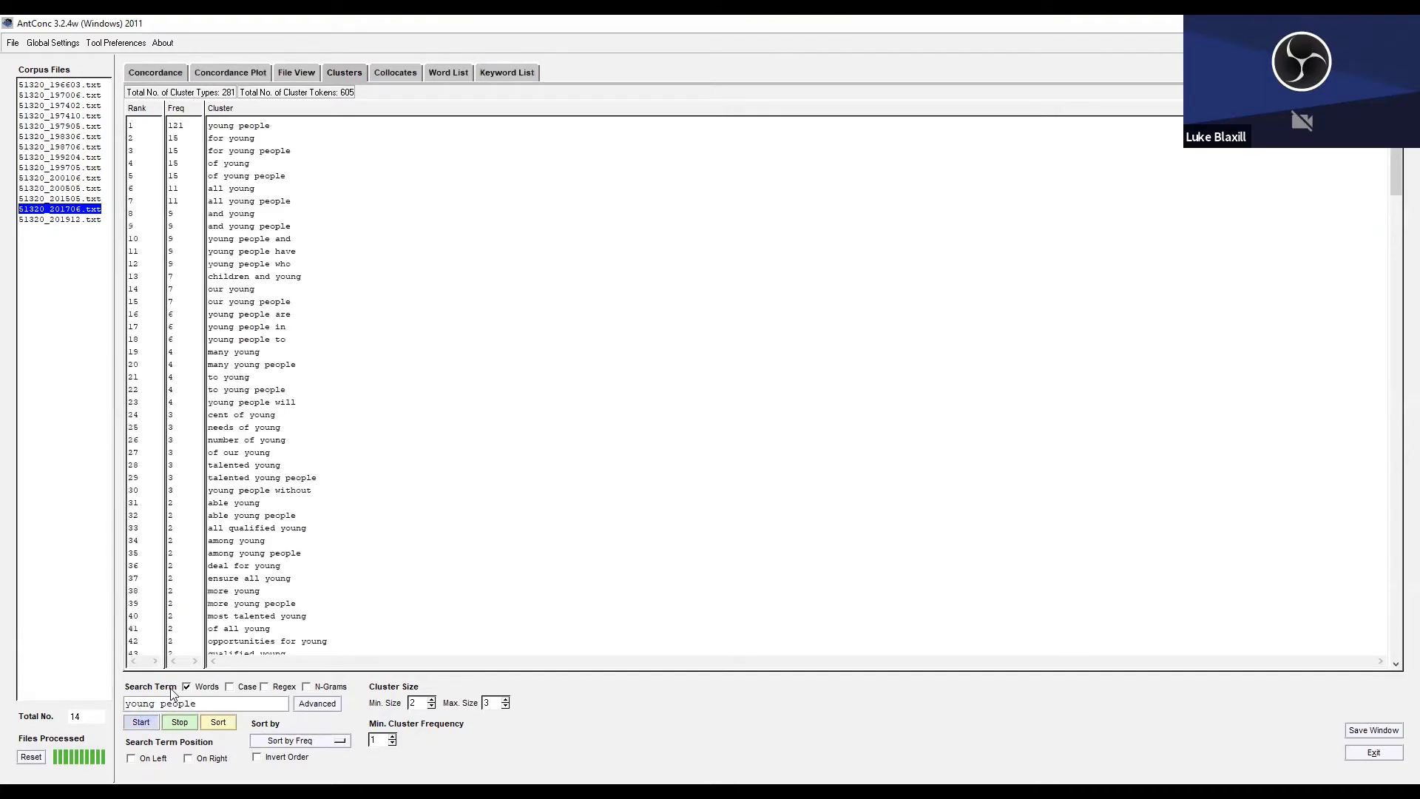
Open the concordance of the "young people" cluster and view its plot across the manifestos.
click(243, 128)
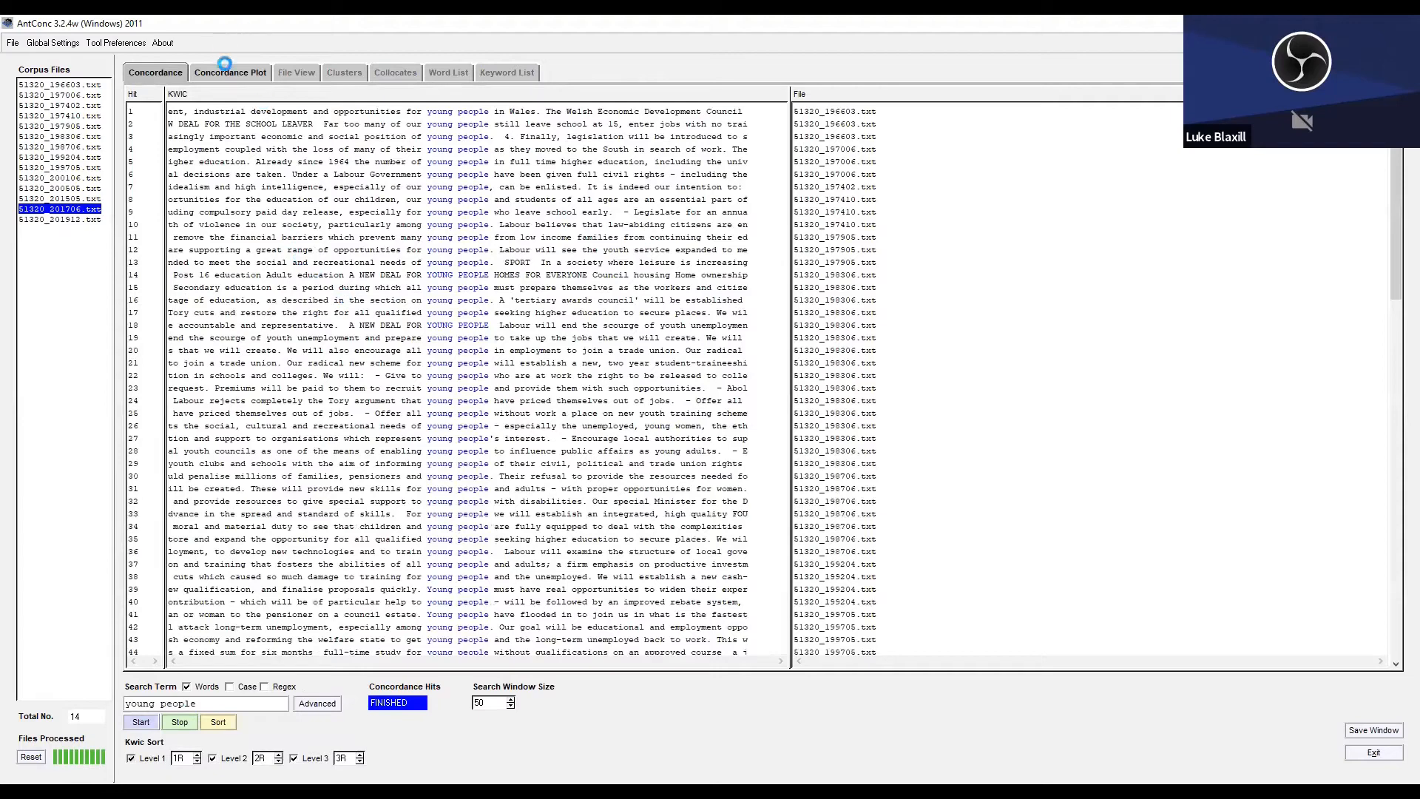
click(225, 72)
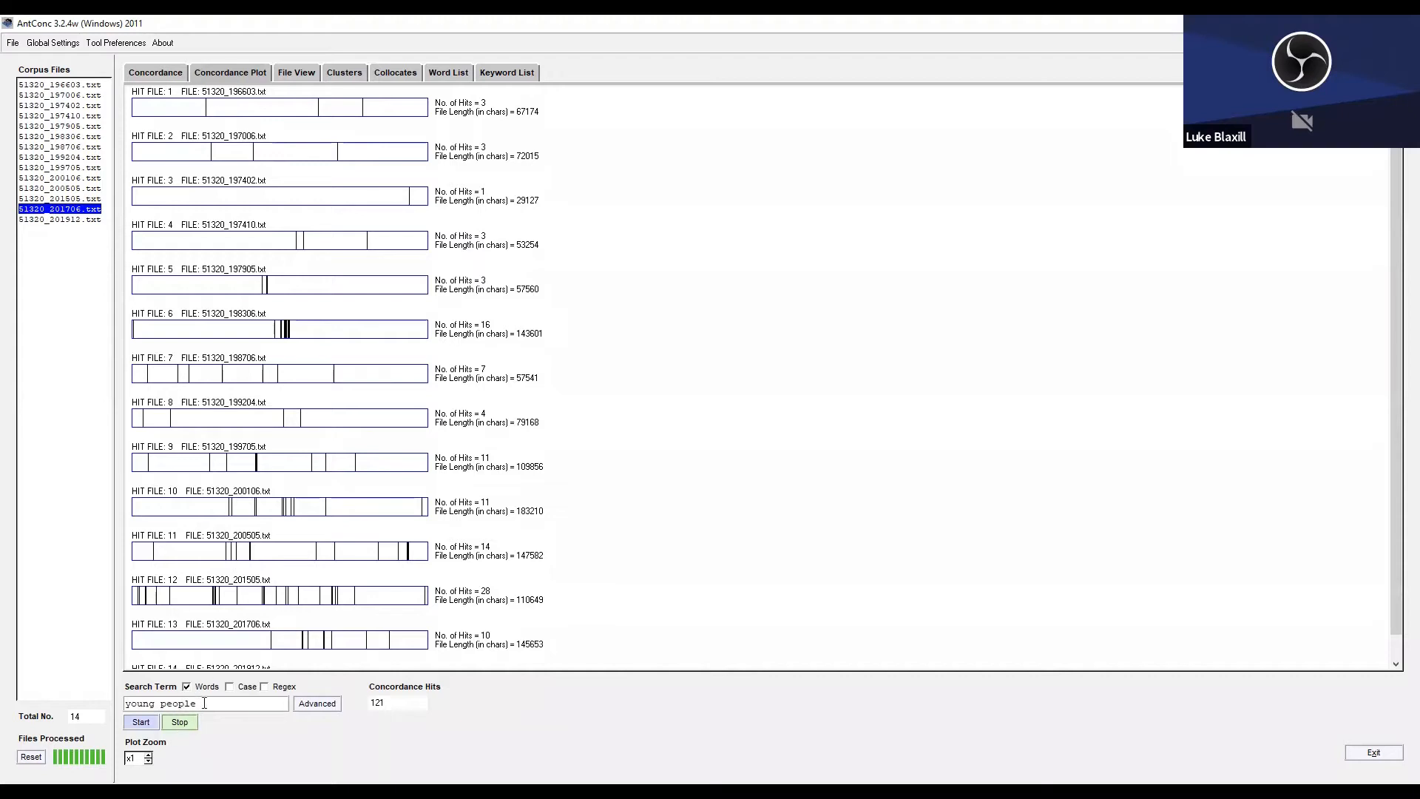
Search for "peo*" again in place of "young people" and display its concordance lines.
drag(201, 703, 121, 703)
text(peo*)
key(Return)
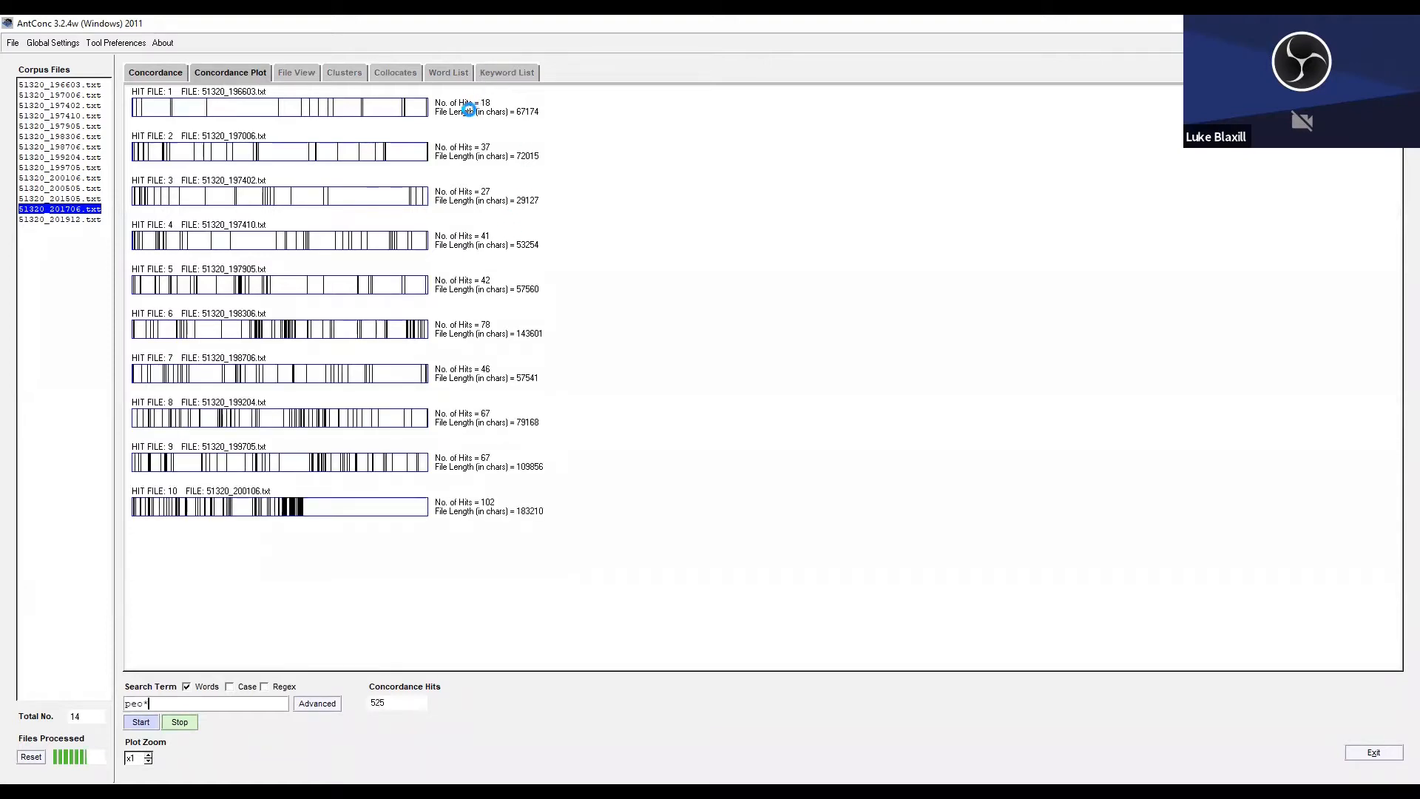
click(155, 73)
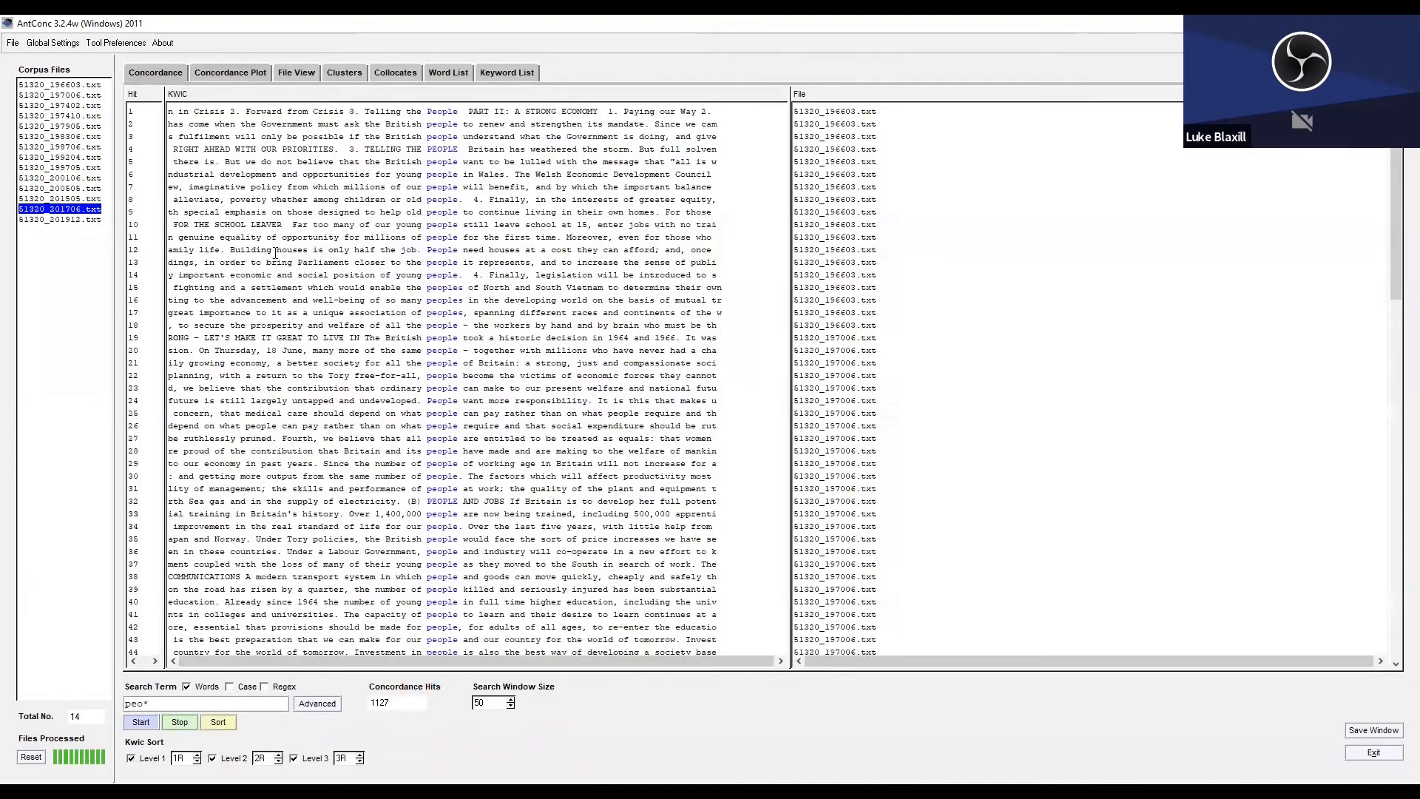
Sort the "peo*" concordance lines by 1R, 2R and 3R, and examine the lines where "people" is followed by "and".
click(226, 729)
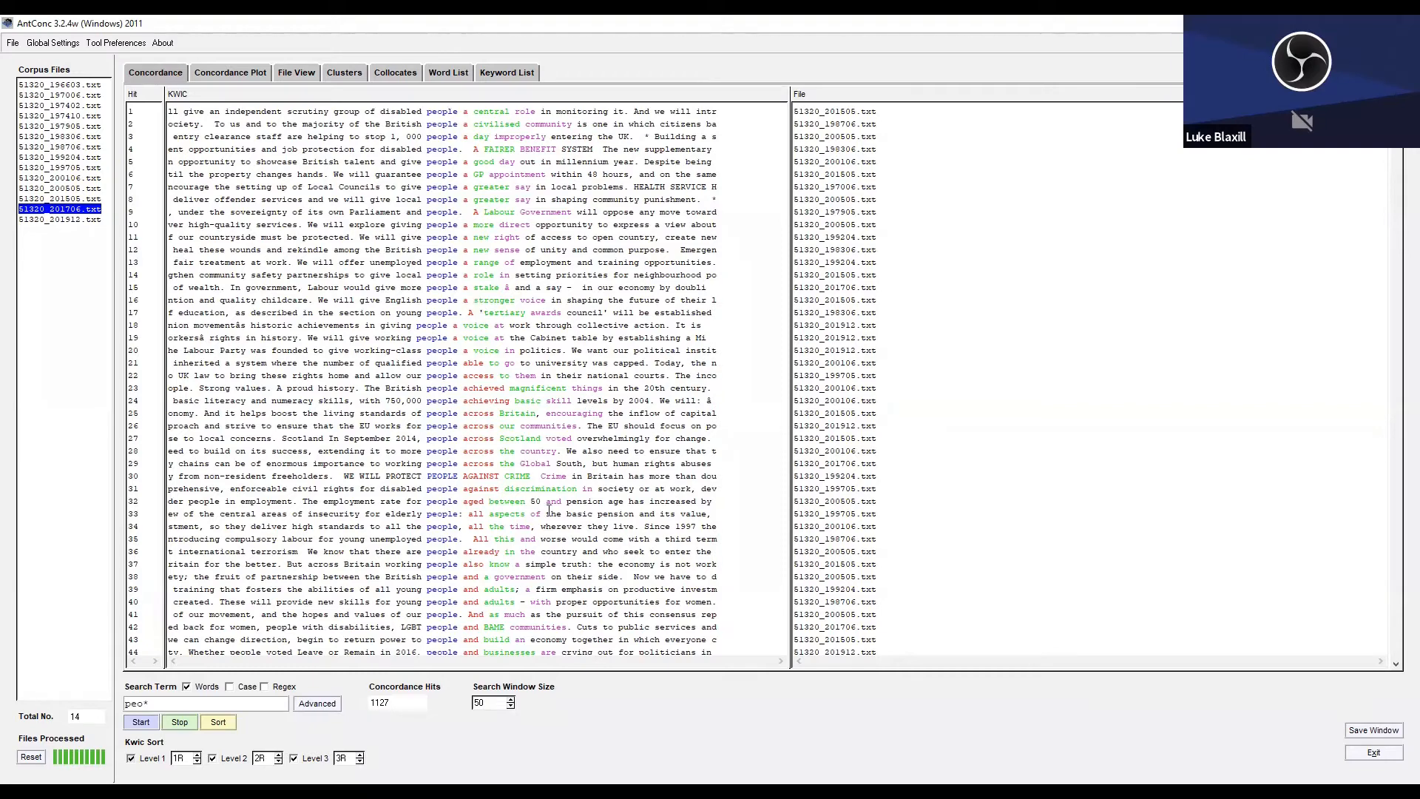
scroll(455, 381, down, 9)
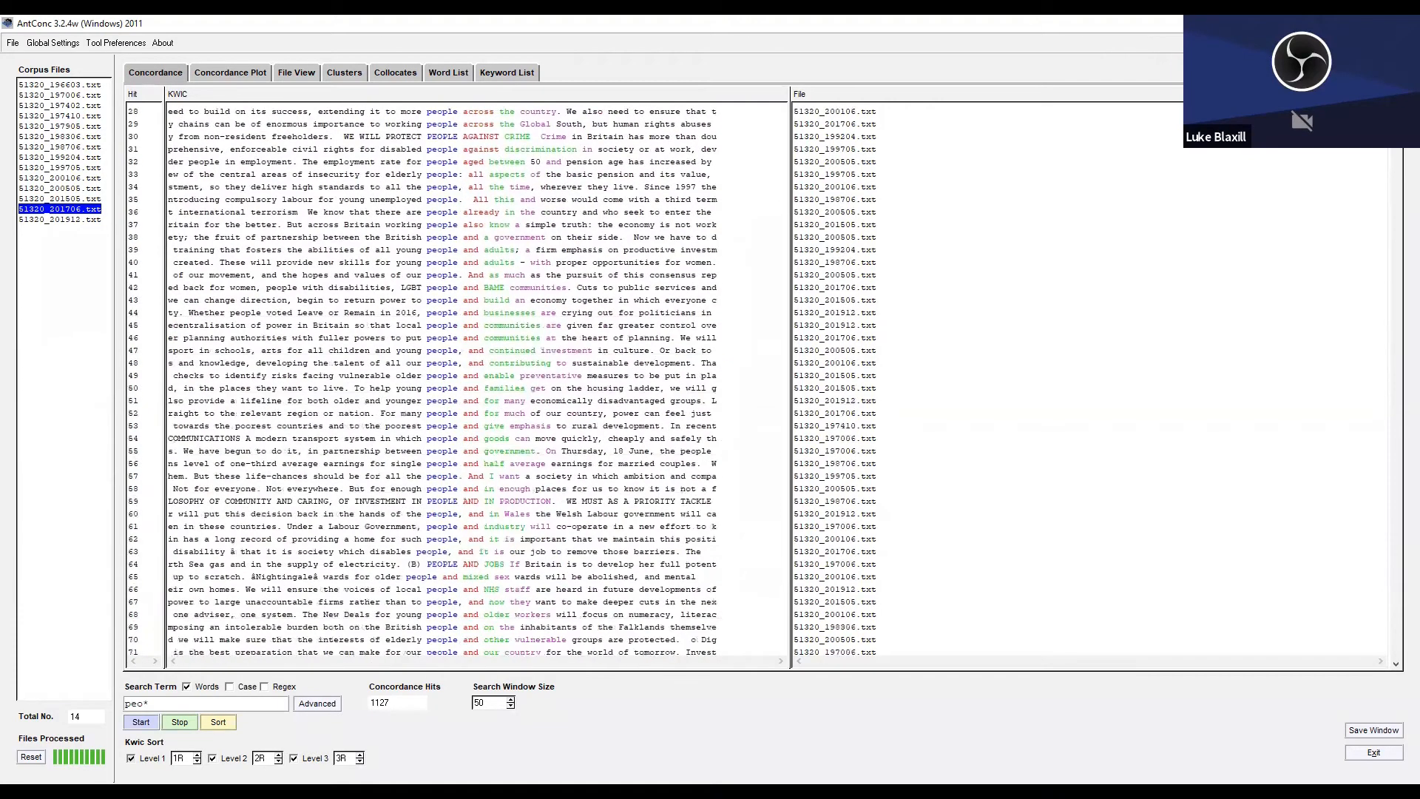
scroll(845, 263, down, 1)
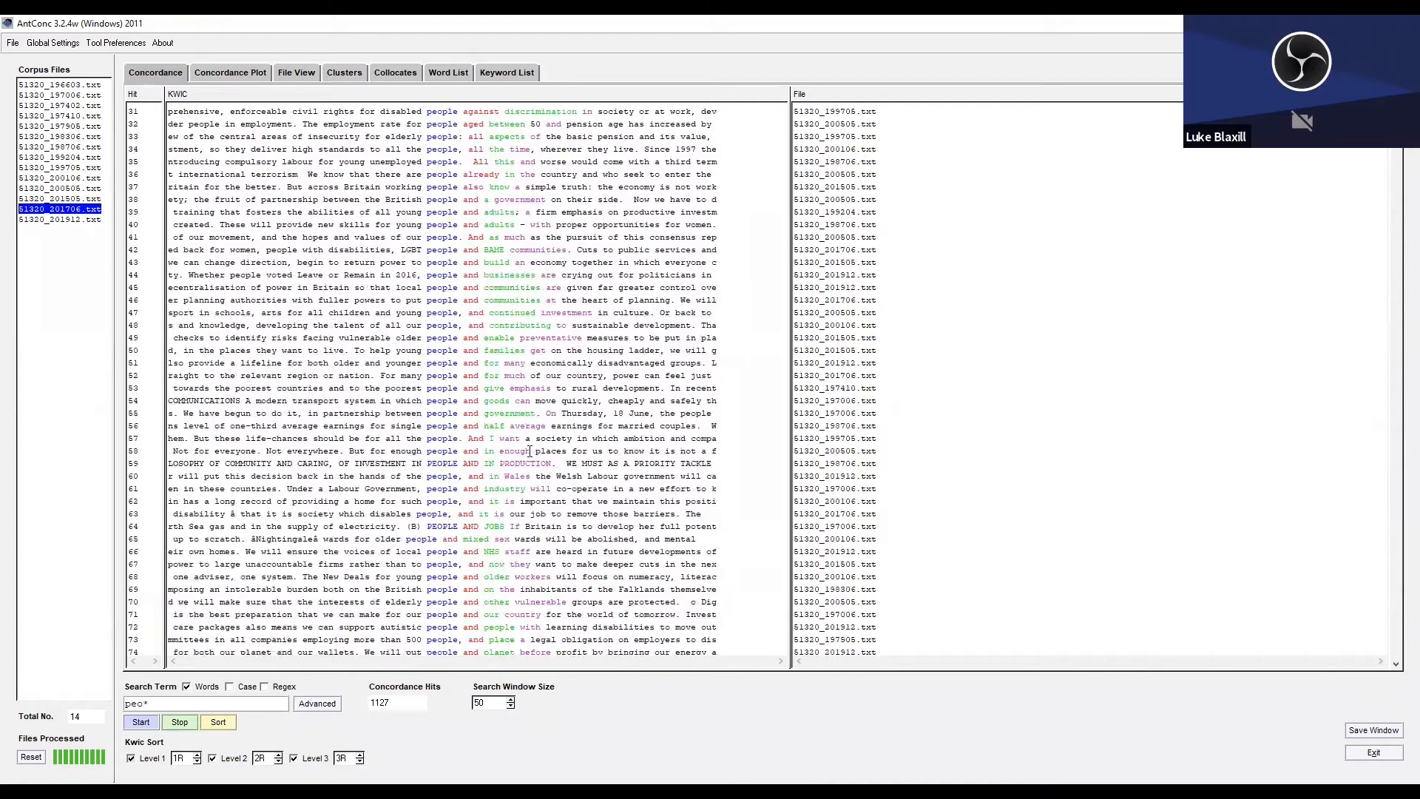
drag(397, 274, 571, 551)
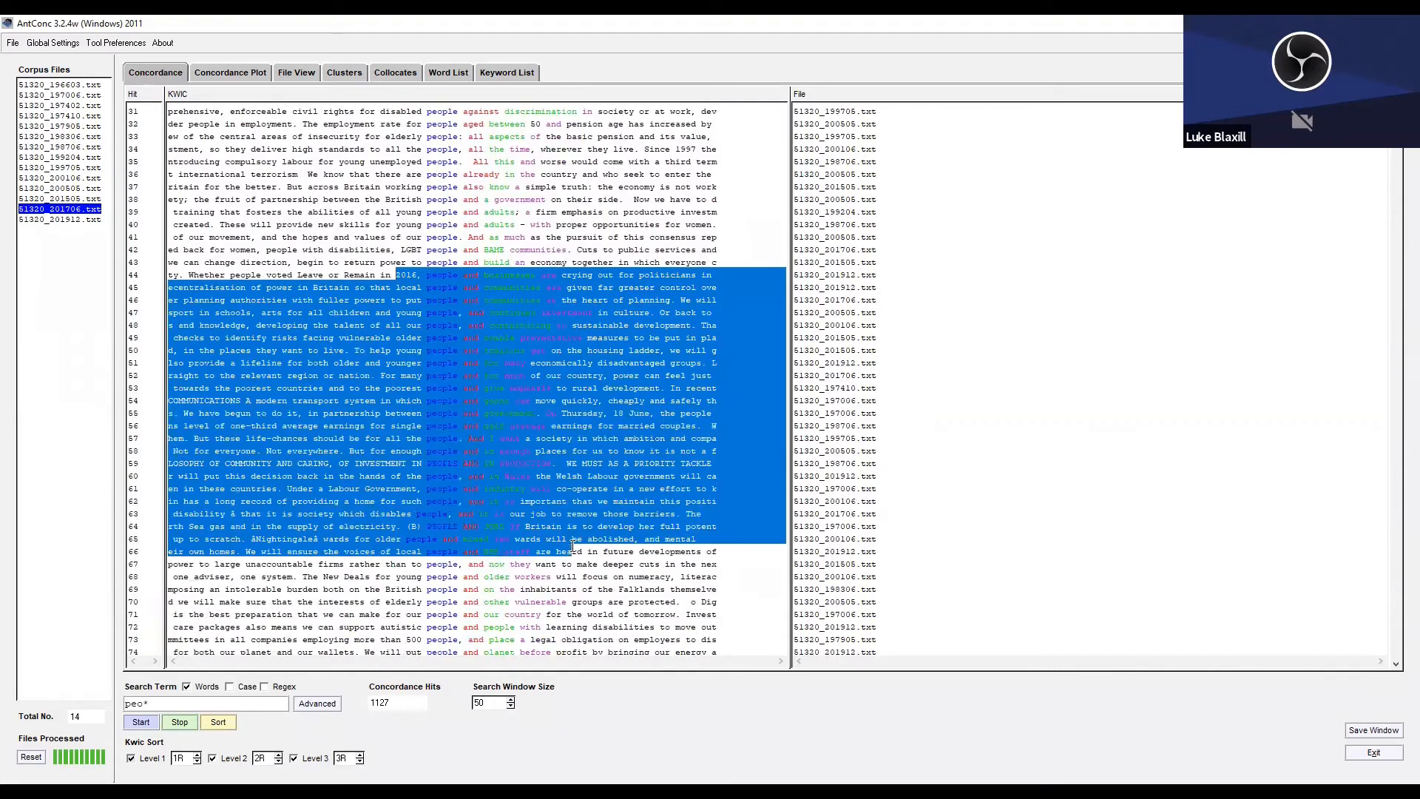
click(362, 246)
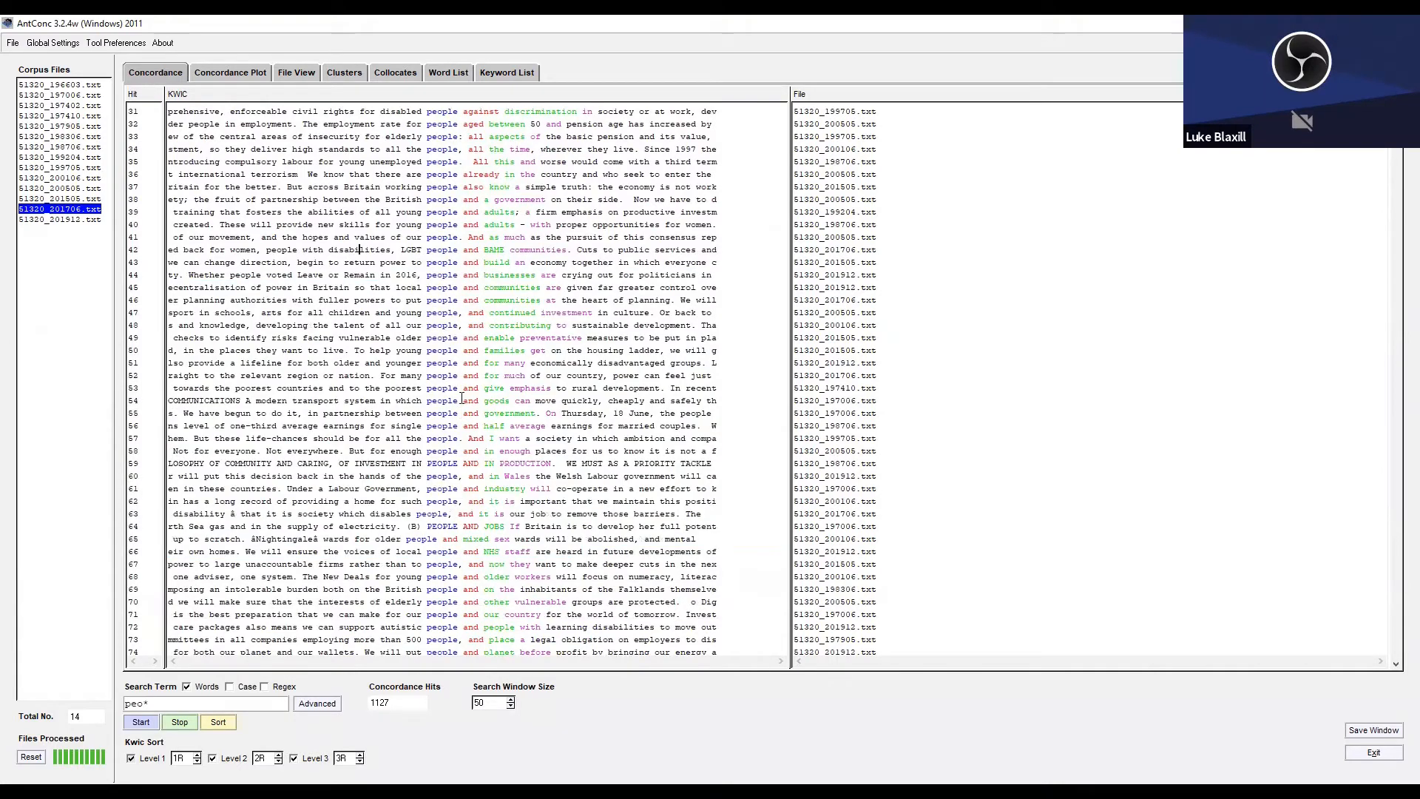
Examine which words follow "people" in the sorted "peo*" concordance lines, from "and" through "are" and "at" to "can".
scroll(463, 396, down, 3)
scroll(461, 398, down, 2)
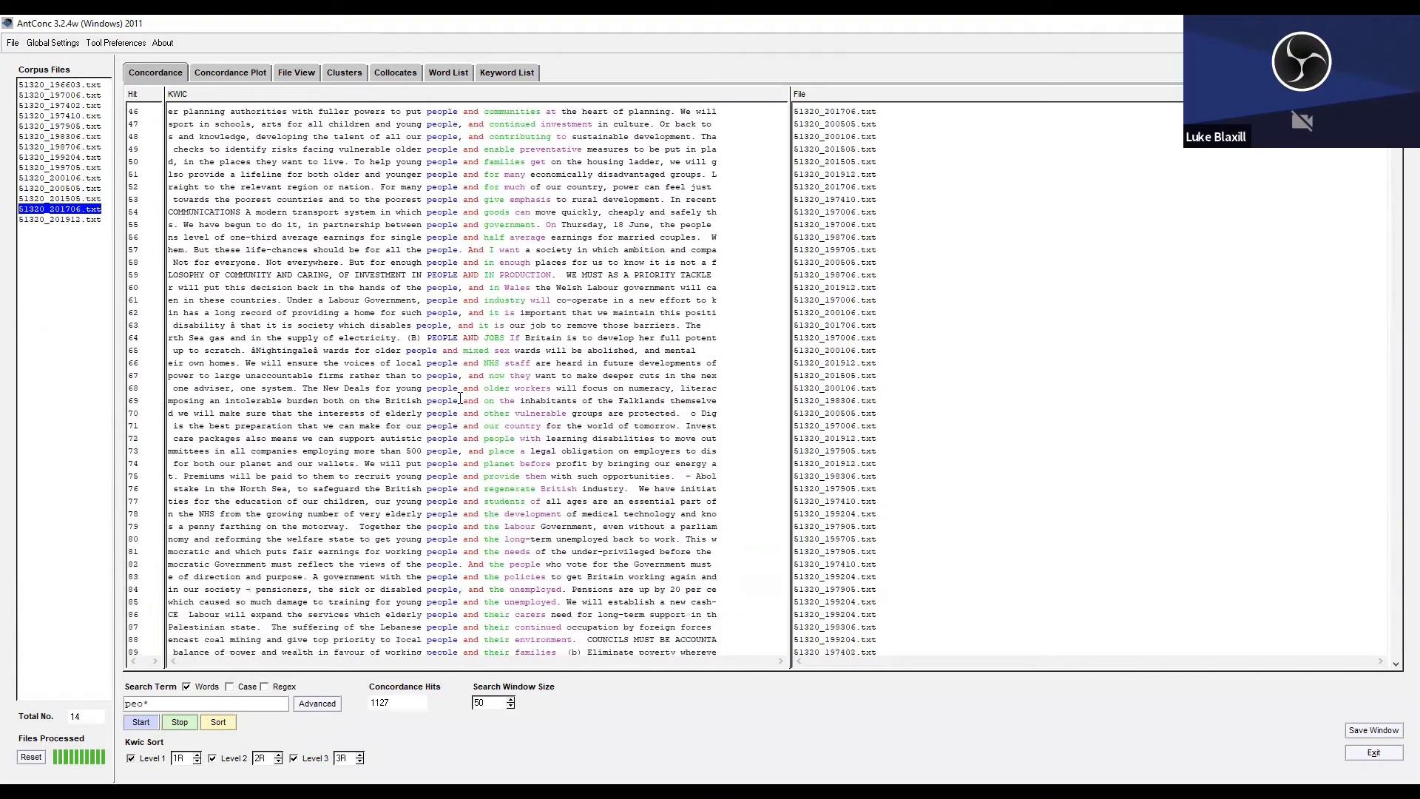
scroll(460, 398, down, 8)
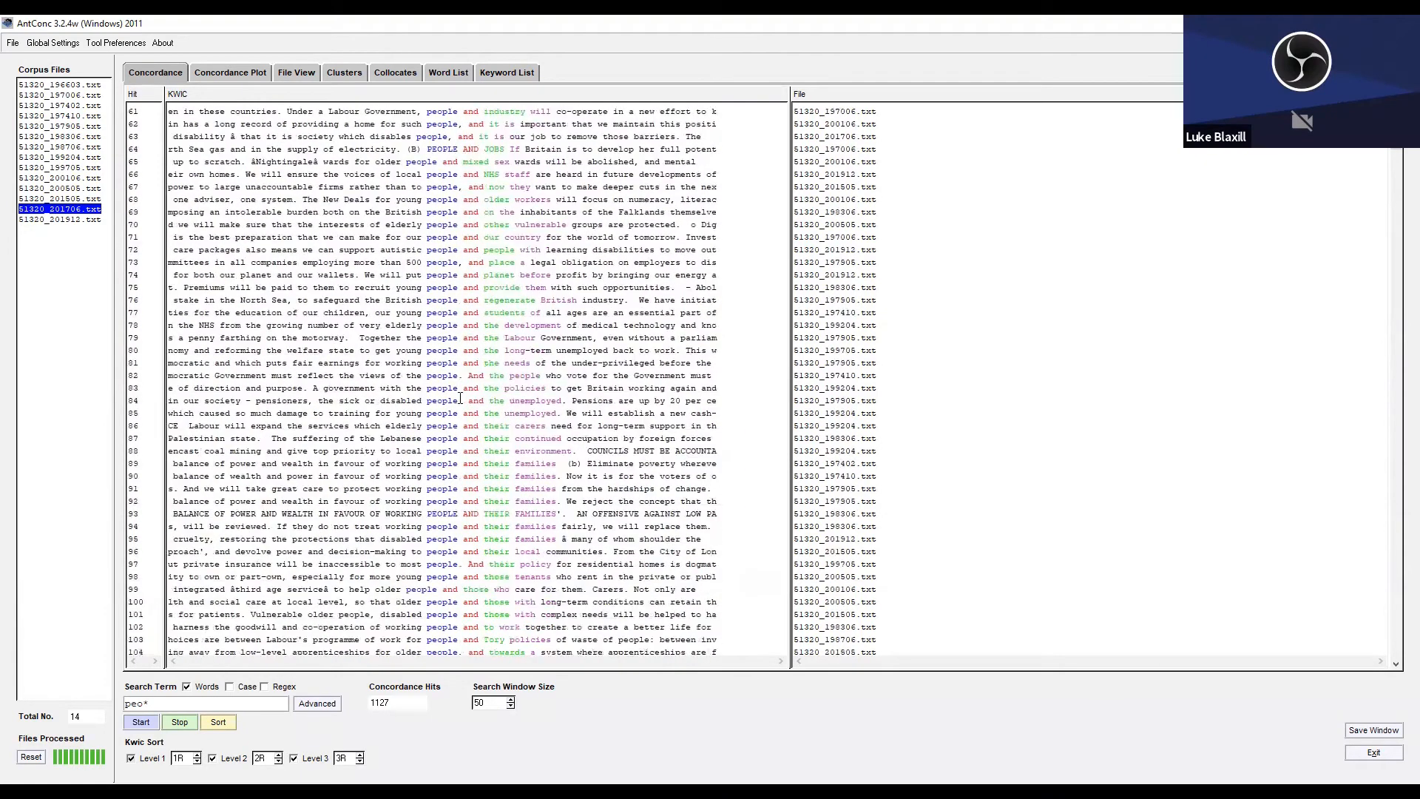
scroll(460, 398, down, 2)
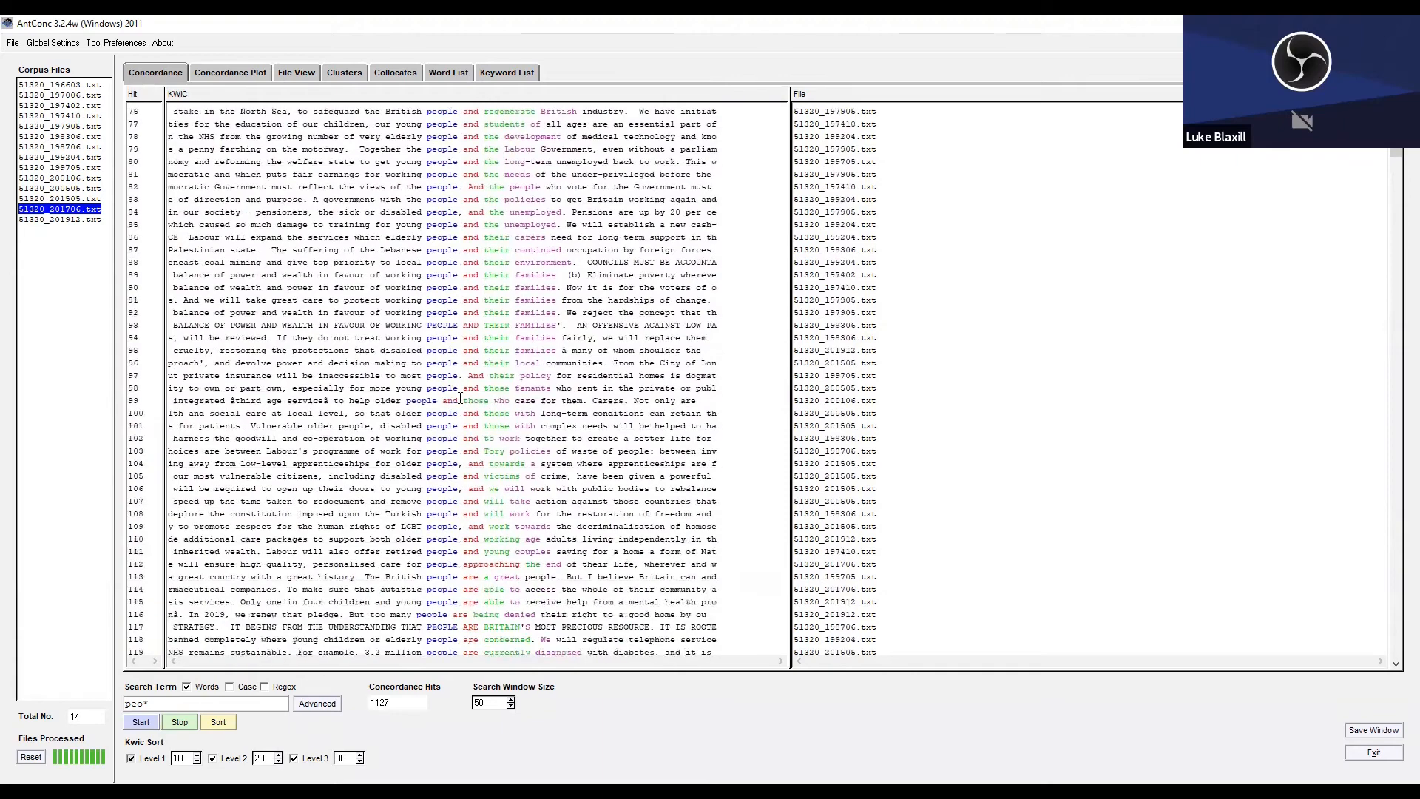
scroll(460, 397, down, 16)
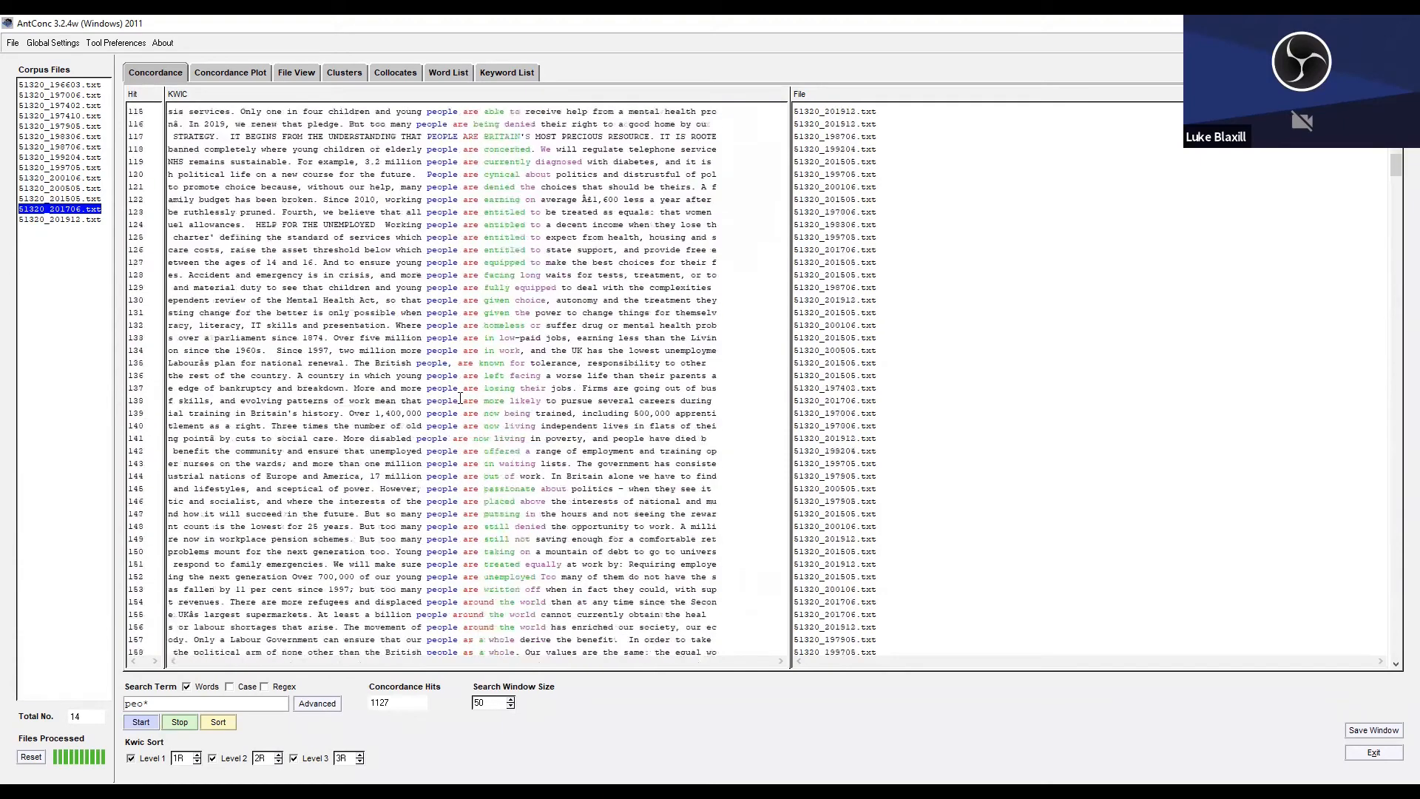
scroll(460, 398, down, 8)
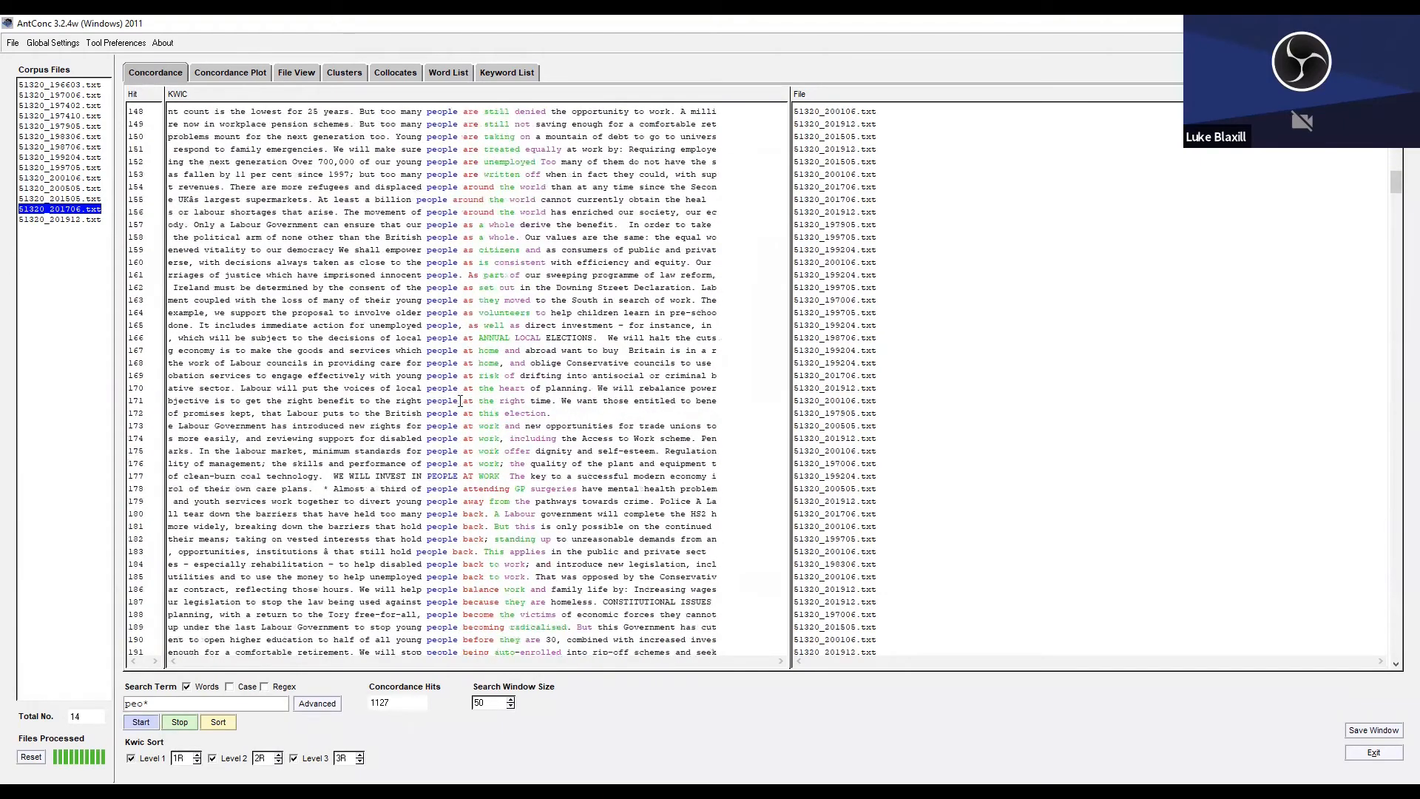
scroll(459, 401, down, 11)
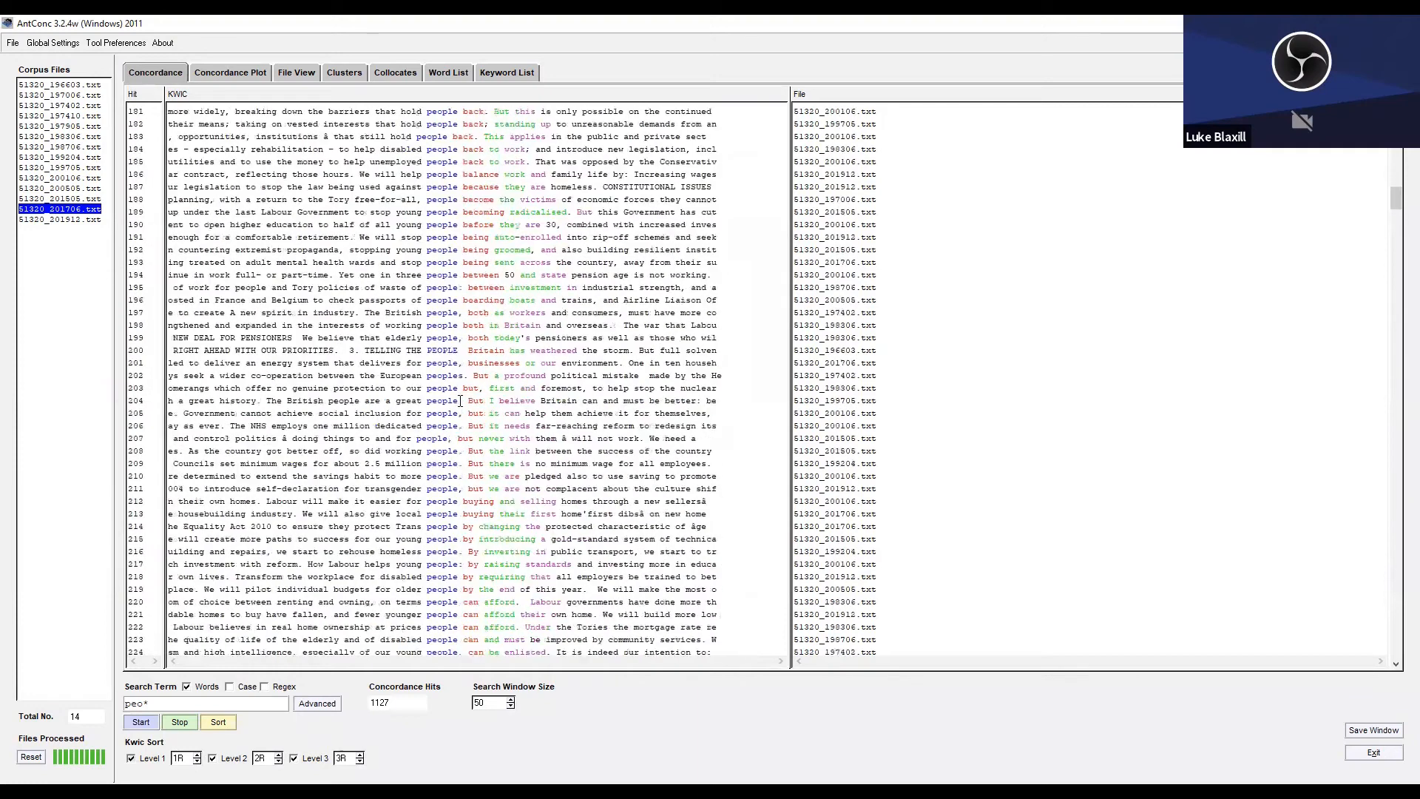
scroll(460, 401, down, 3)
scroll(460, 401, down, 5)
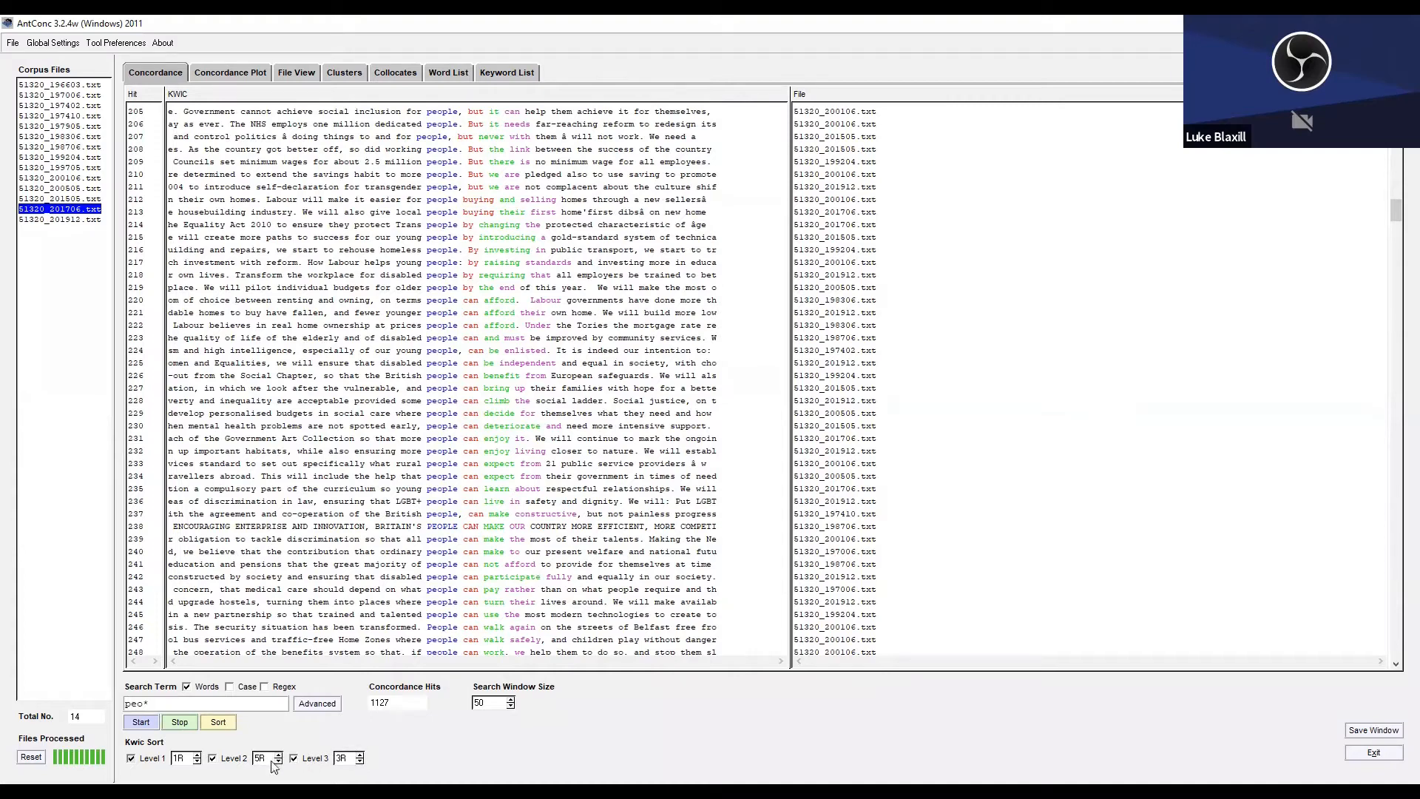
Raise the third Kwic sort level to 5R to match the second level.
click(359, 754)
Switch the word list range from the stoplist to all words and regenerate the word list for the Labour manifestos.
click(102, 43)
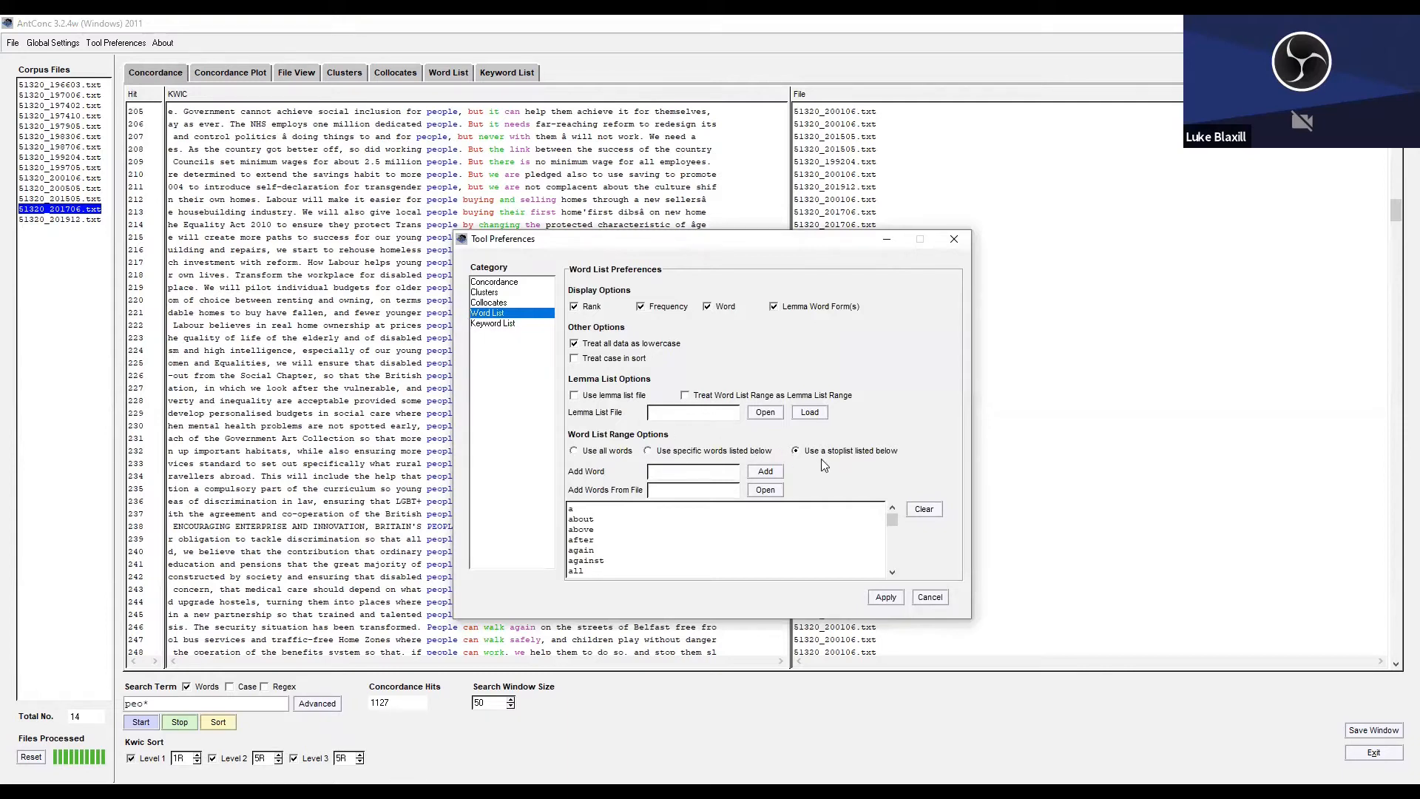
click(606, 454)
click(885, 597)
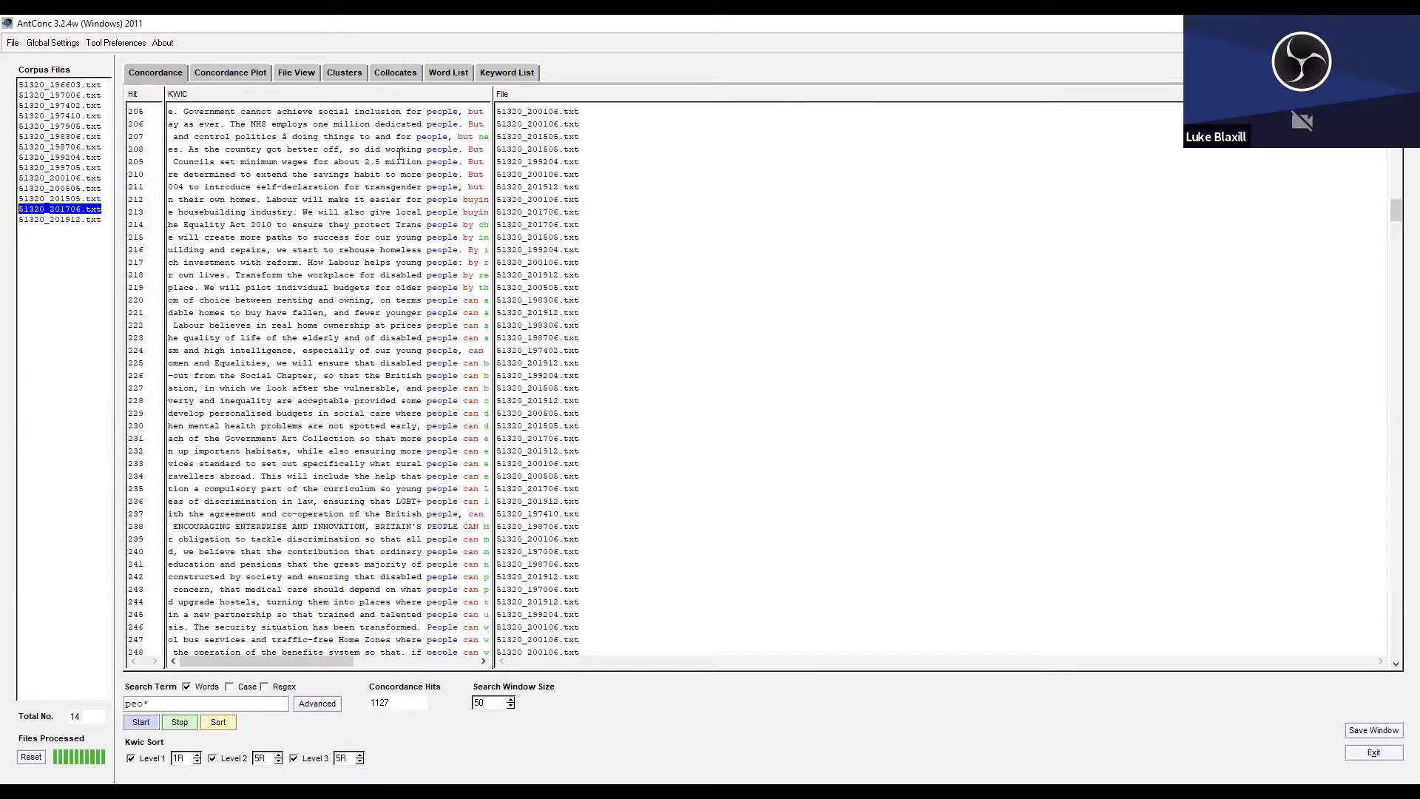
click(446, 71)
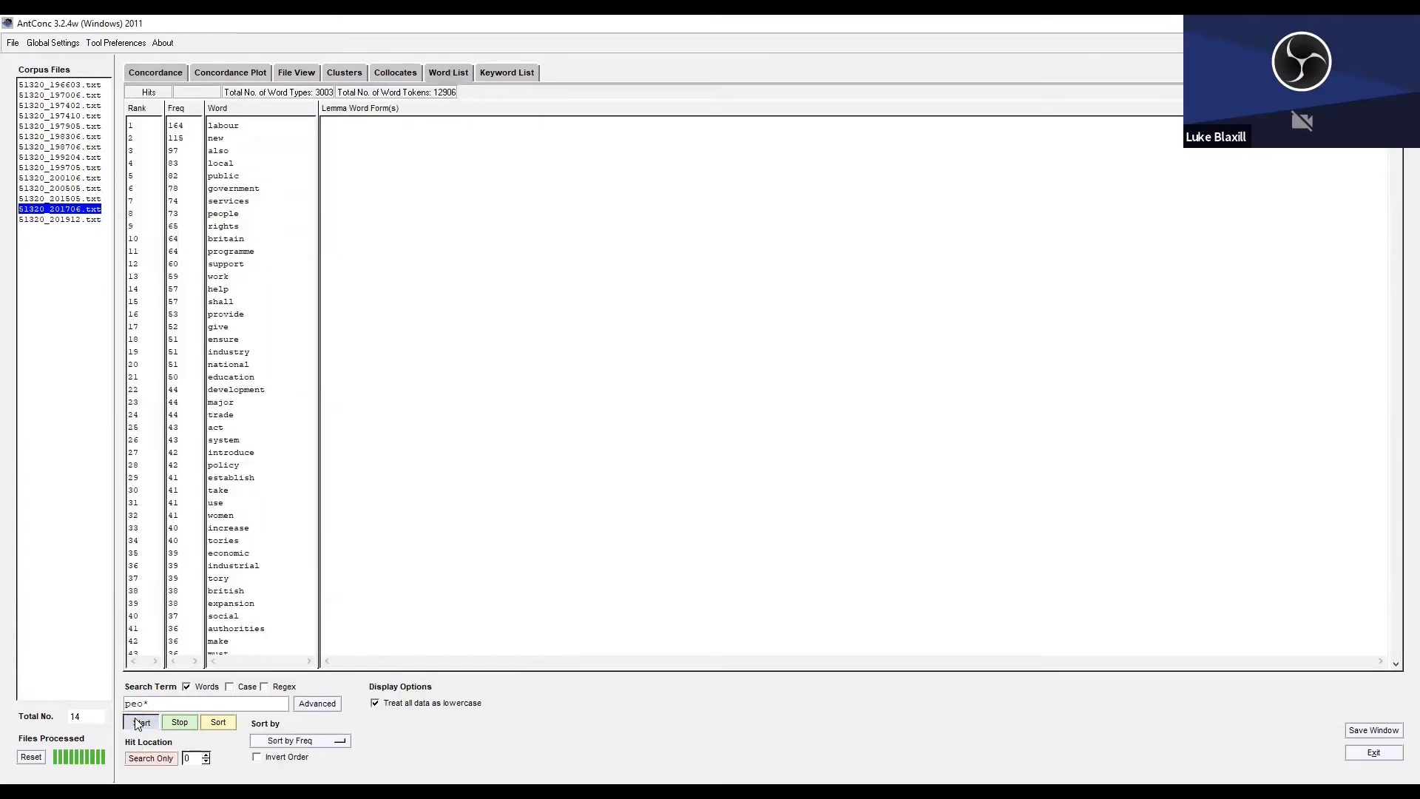
click(140, 722)
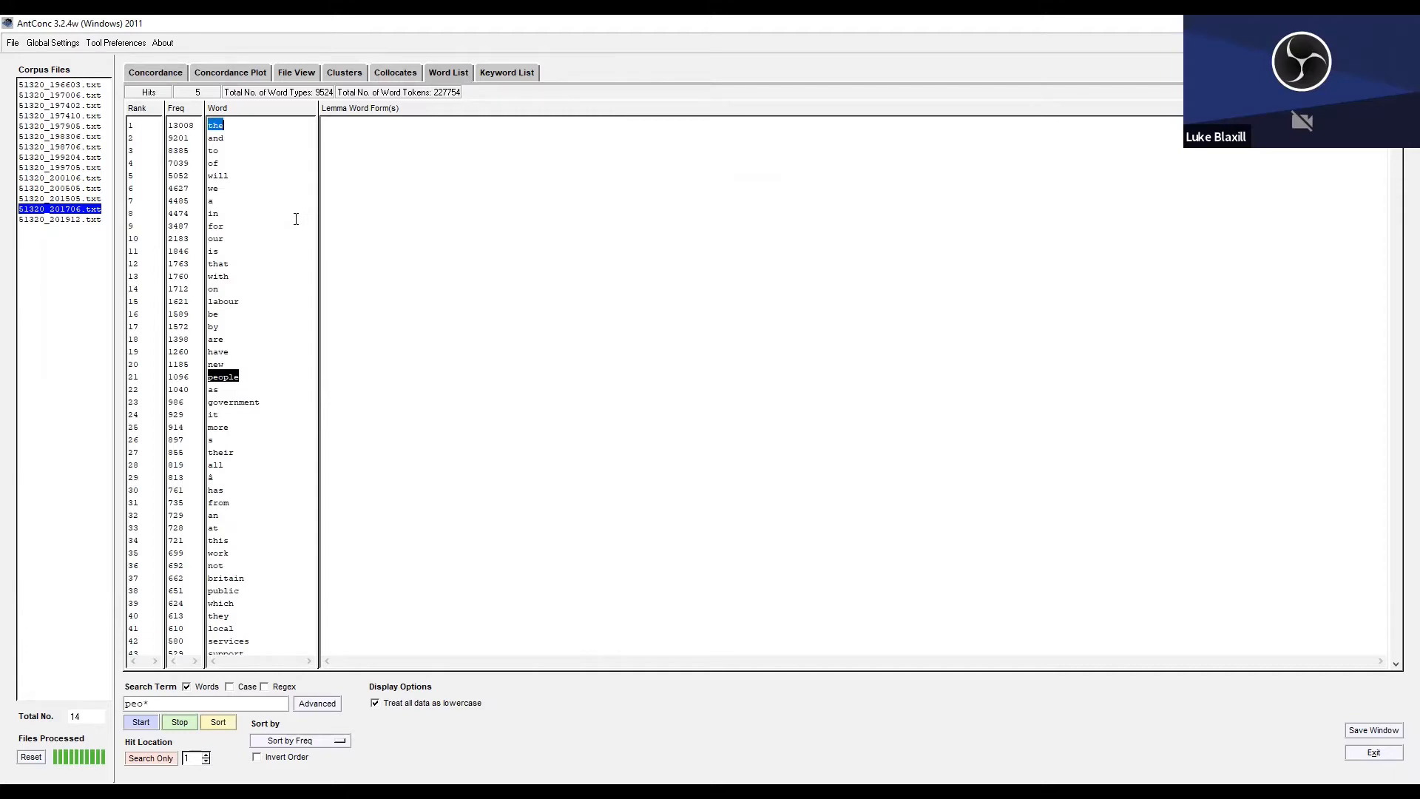
Generate the collocates of "peo*" across the Labour manifestos.
click(392, 75)
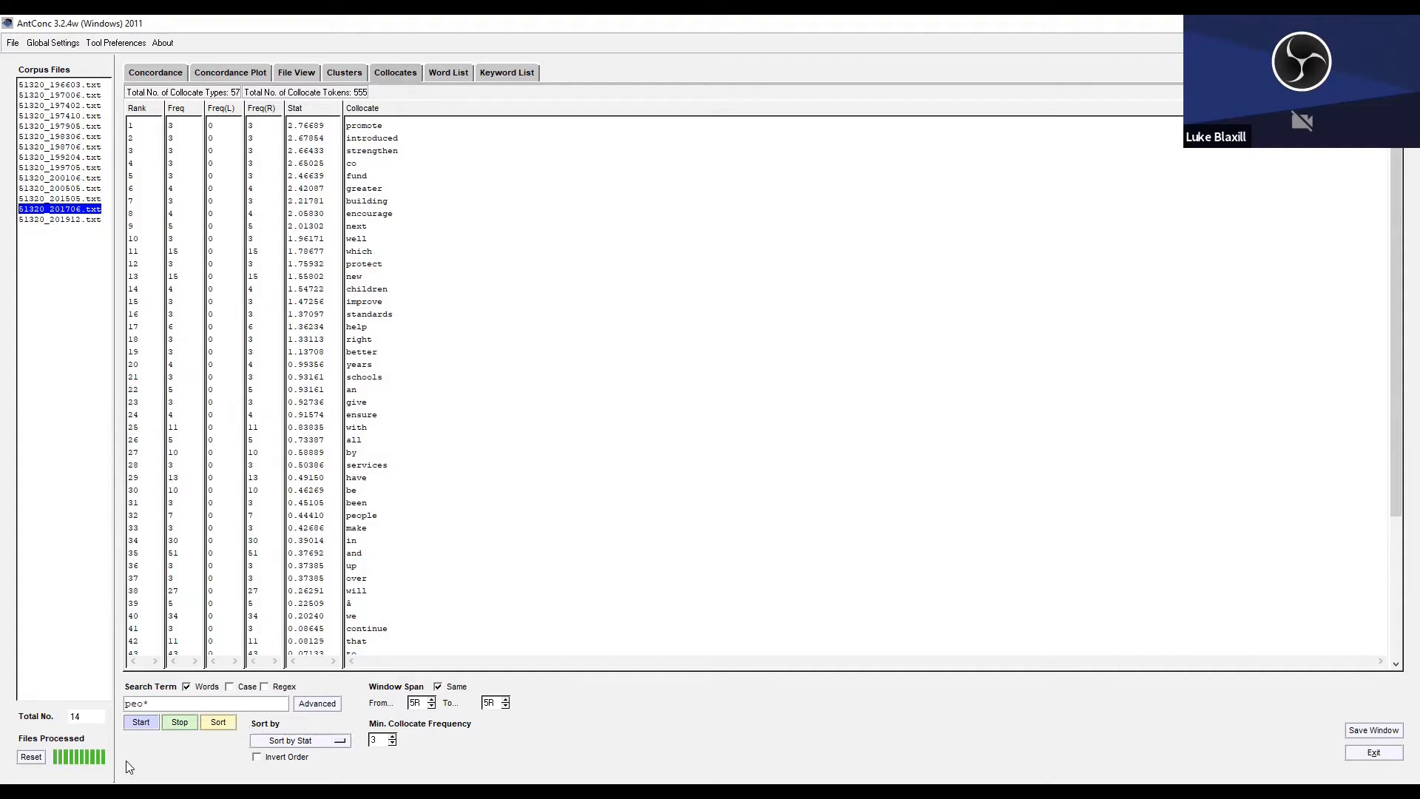
click(157, 701)
click(142, 722)
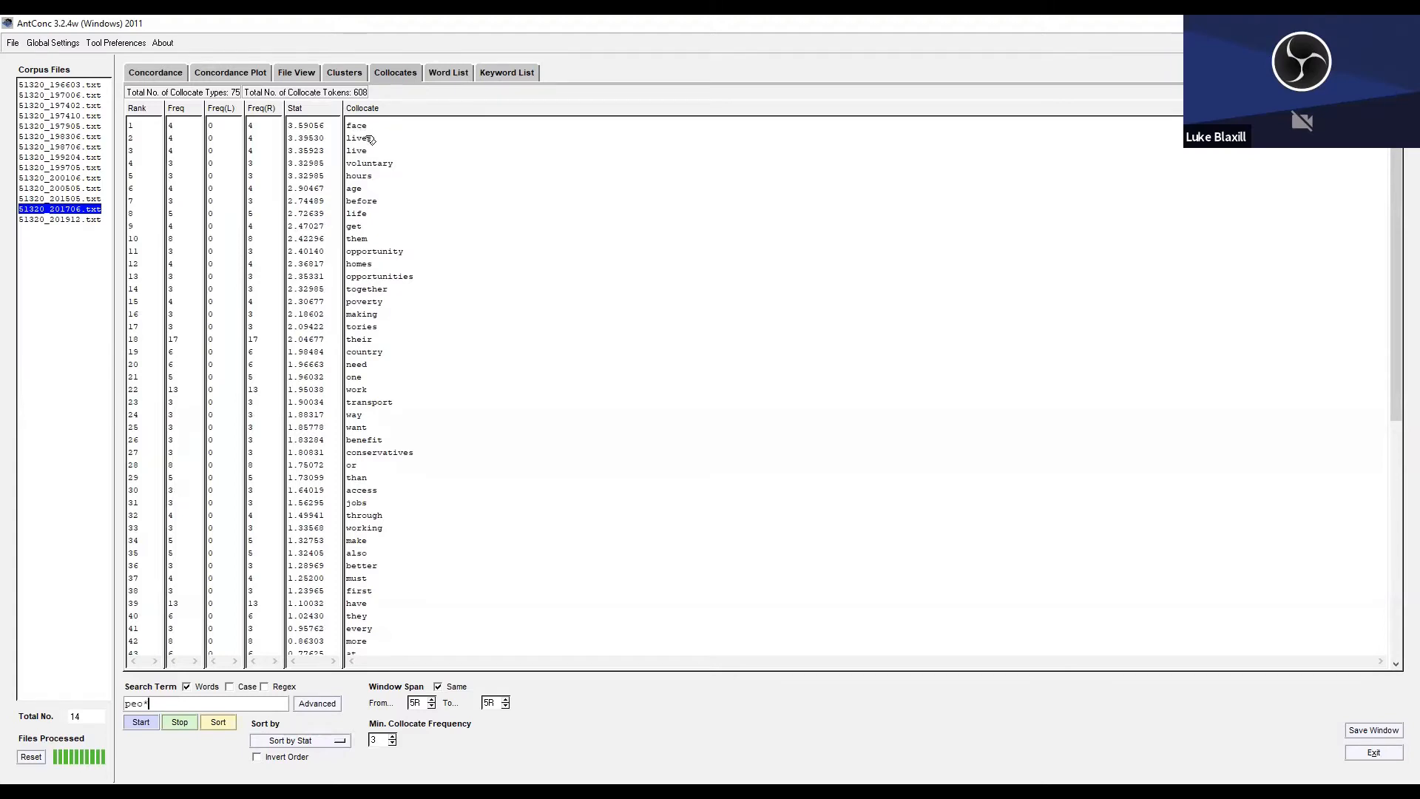
Review the collocate window span, minimum frequency and sorting options, keeping the span at 5R and the sort by Stat.
click(432, 706)
click(431, 699)
click(392, 743)
click(342, 742)
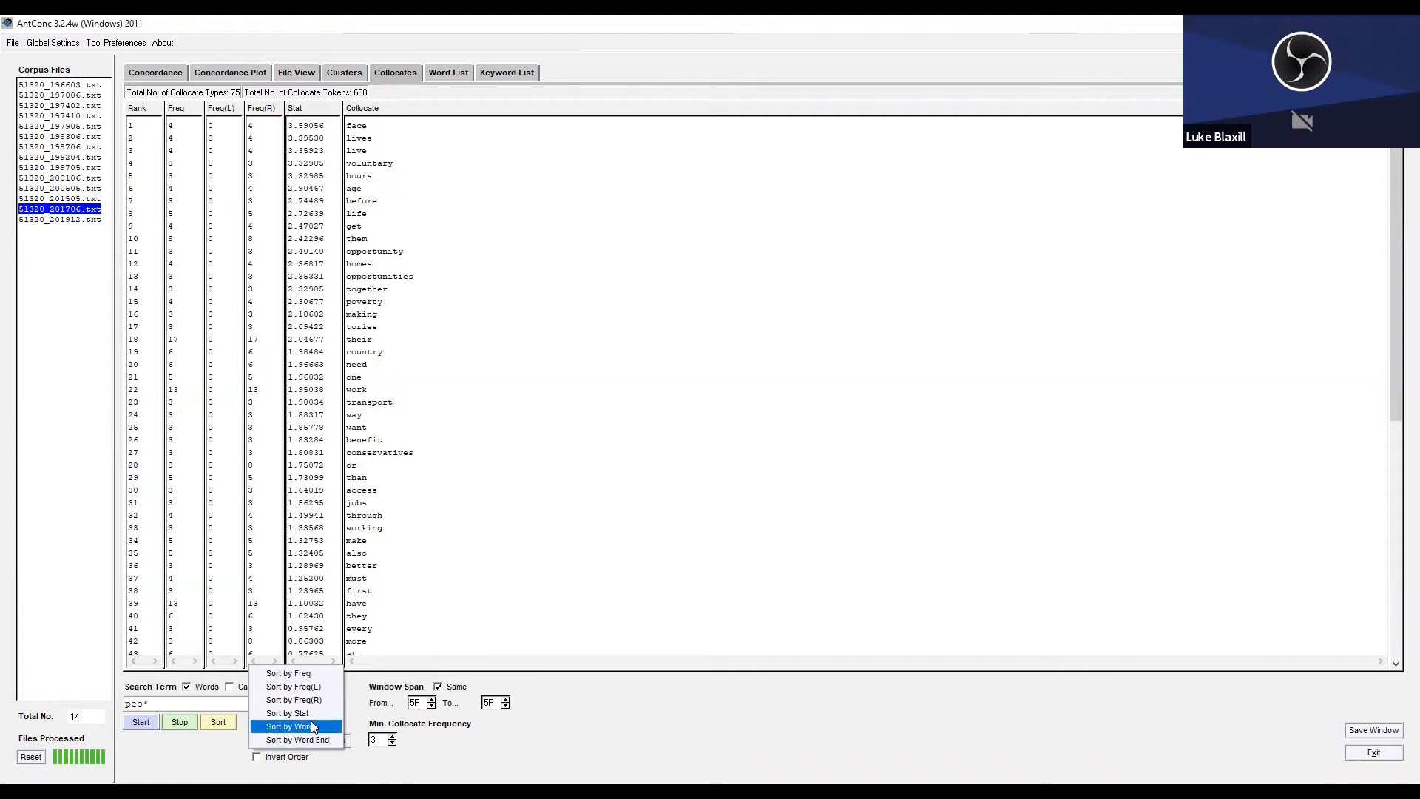
click(292, 712)
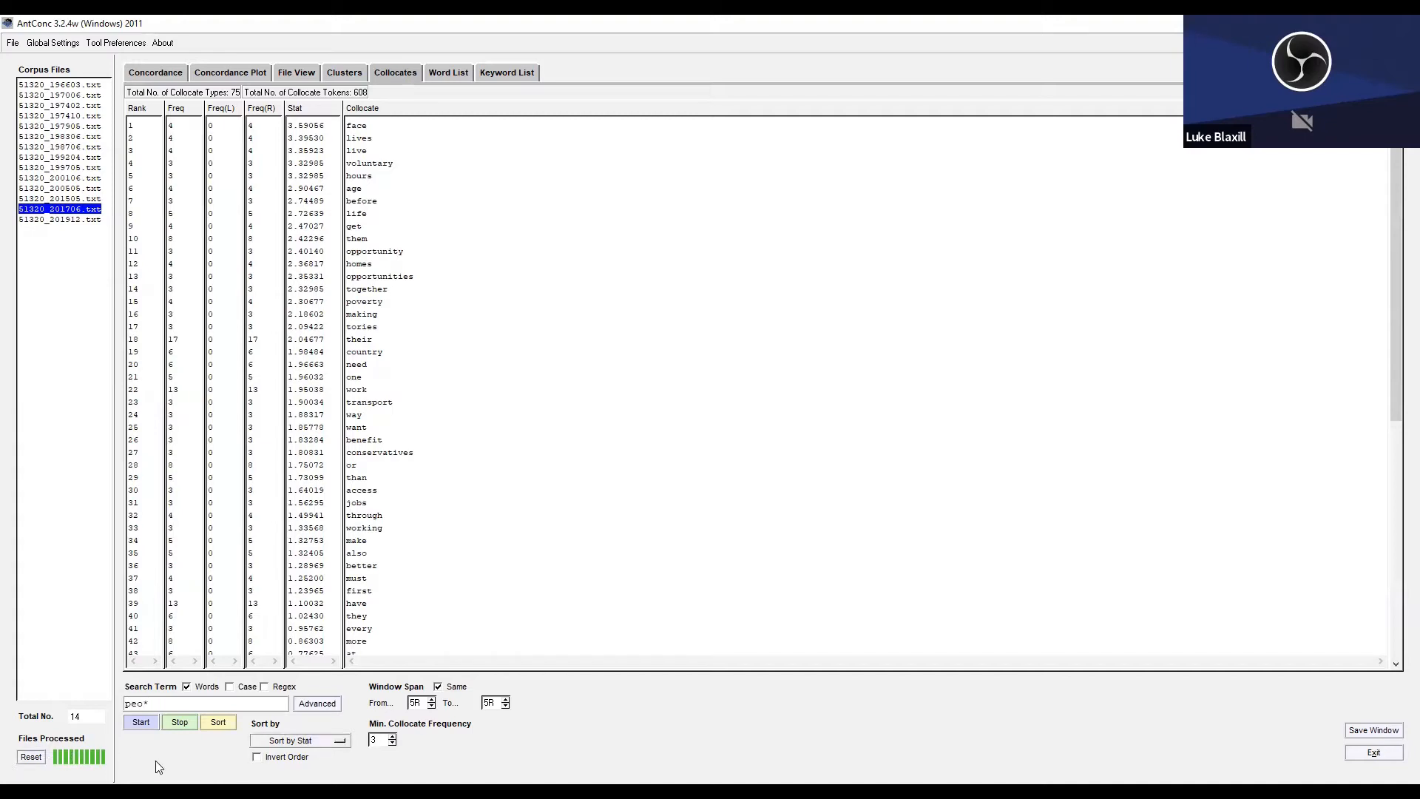
Replace the search term with "new" and generate its collocates.
click(145, 724)
key(BackSpace)
key(BackSpace)
key(BackSpace)
text(new)
click(142, 722)
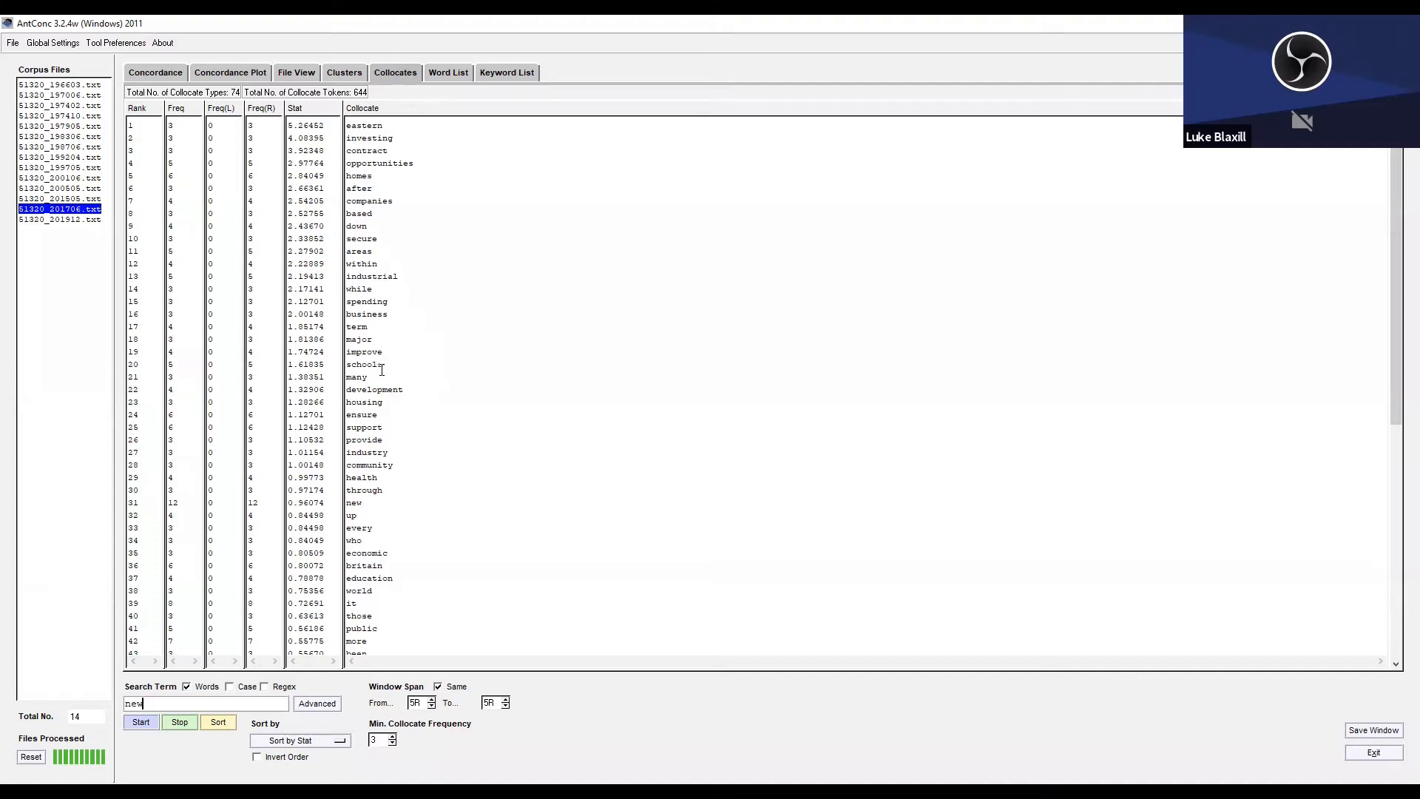
Examine the top 20 collocates of "new" ranked by Stat, from "eastern" to "schools".
drag(395, 368, 282, 119)
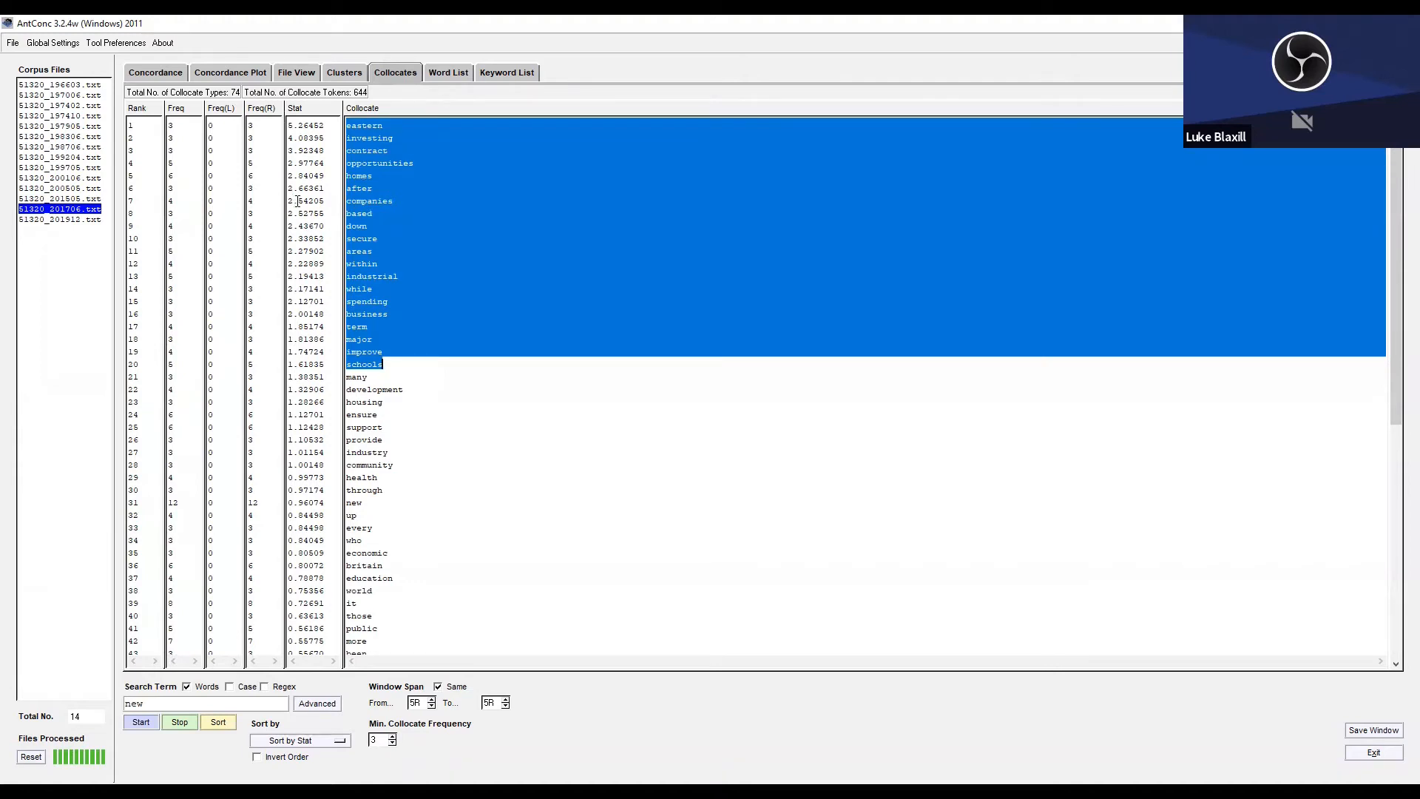
key(alt+Tab)
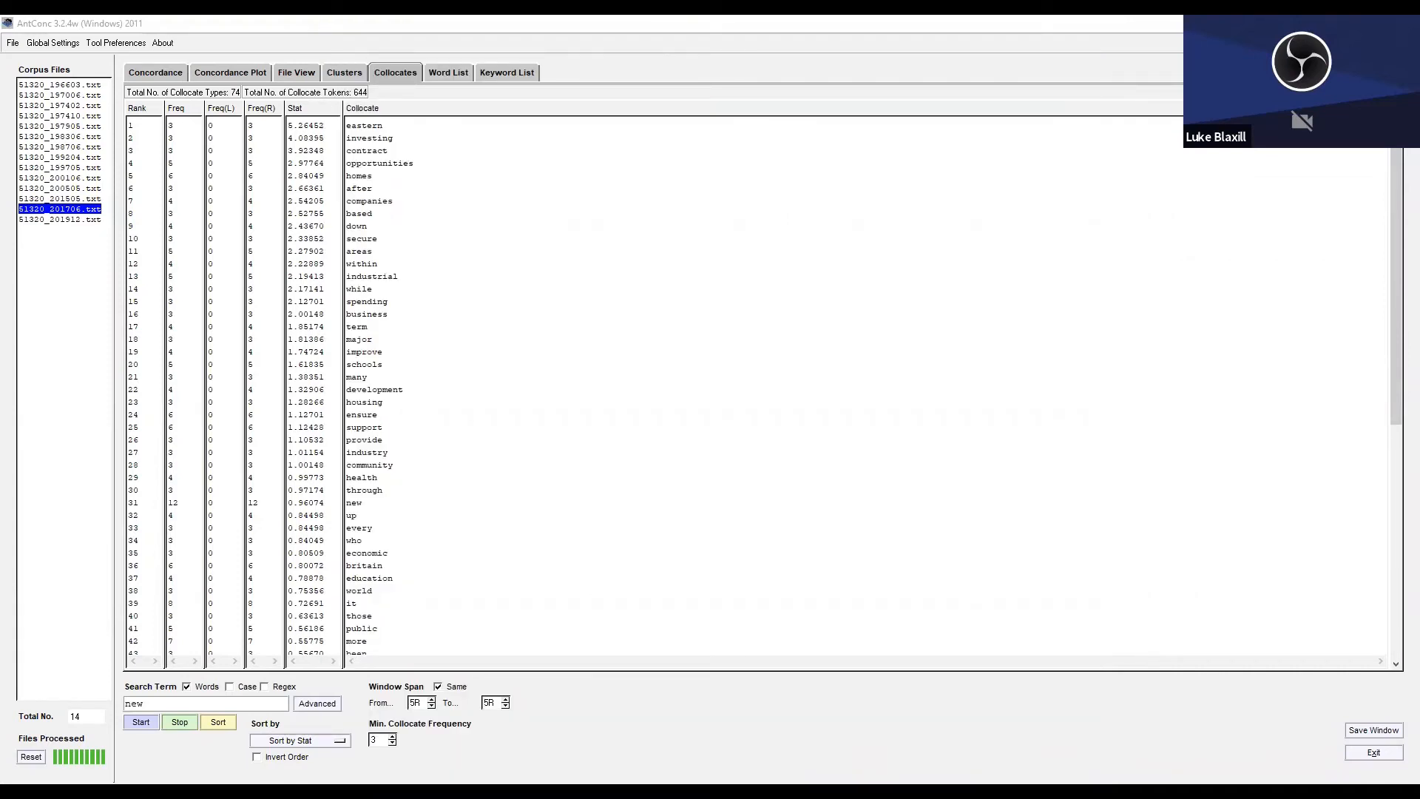
click(707, 698)
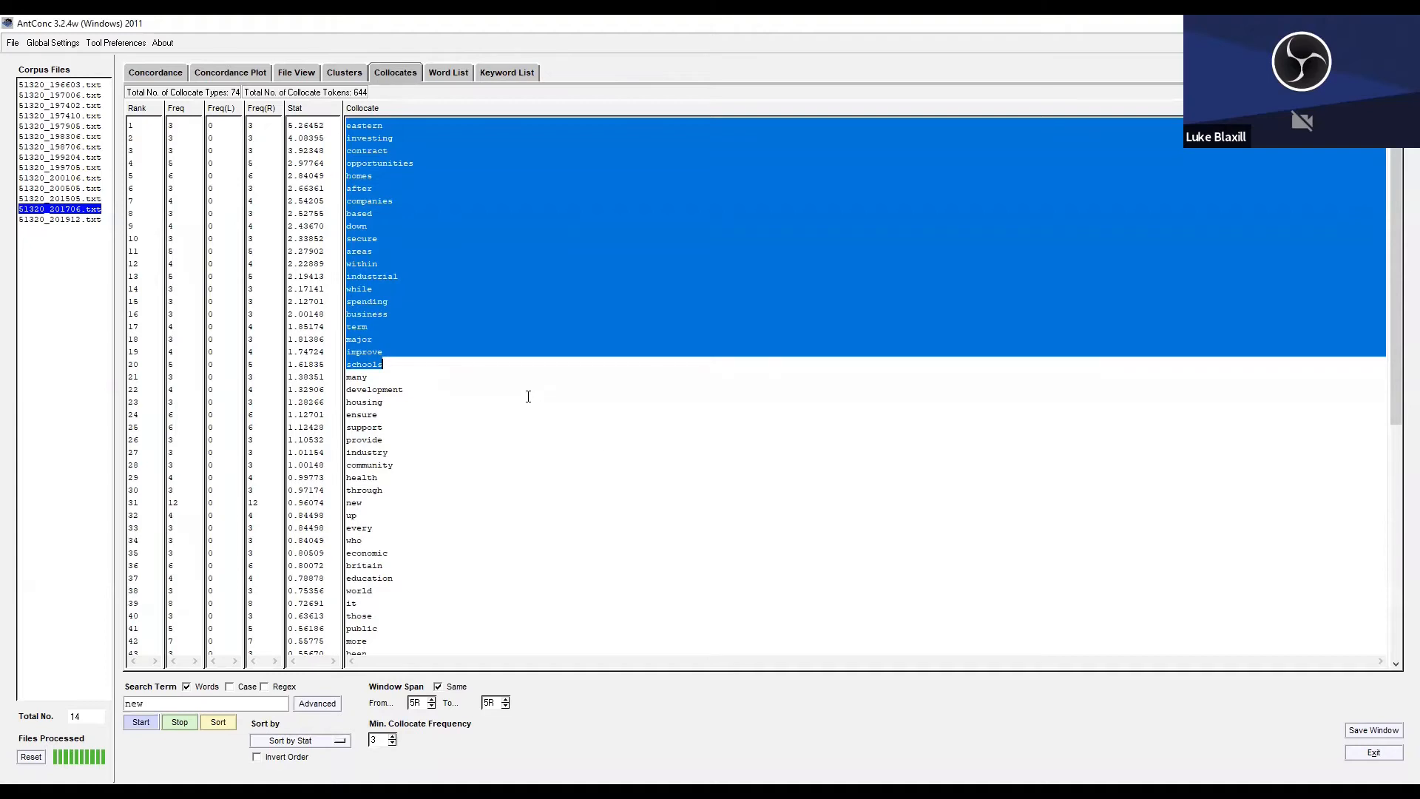
click(527, 398)
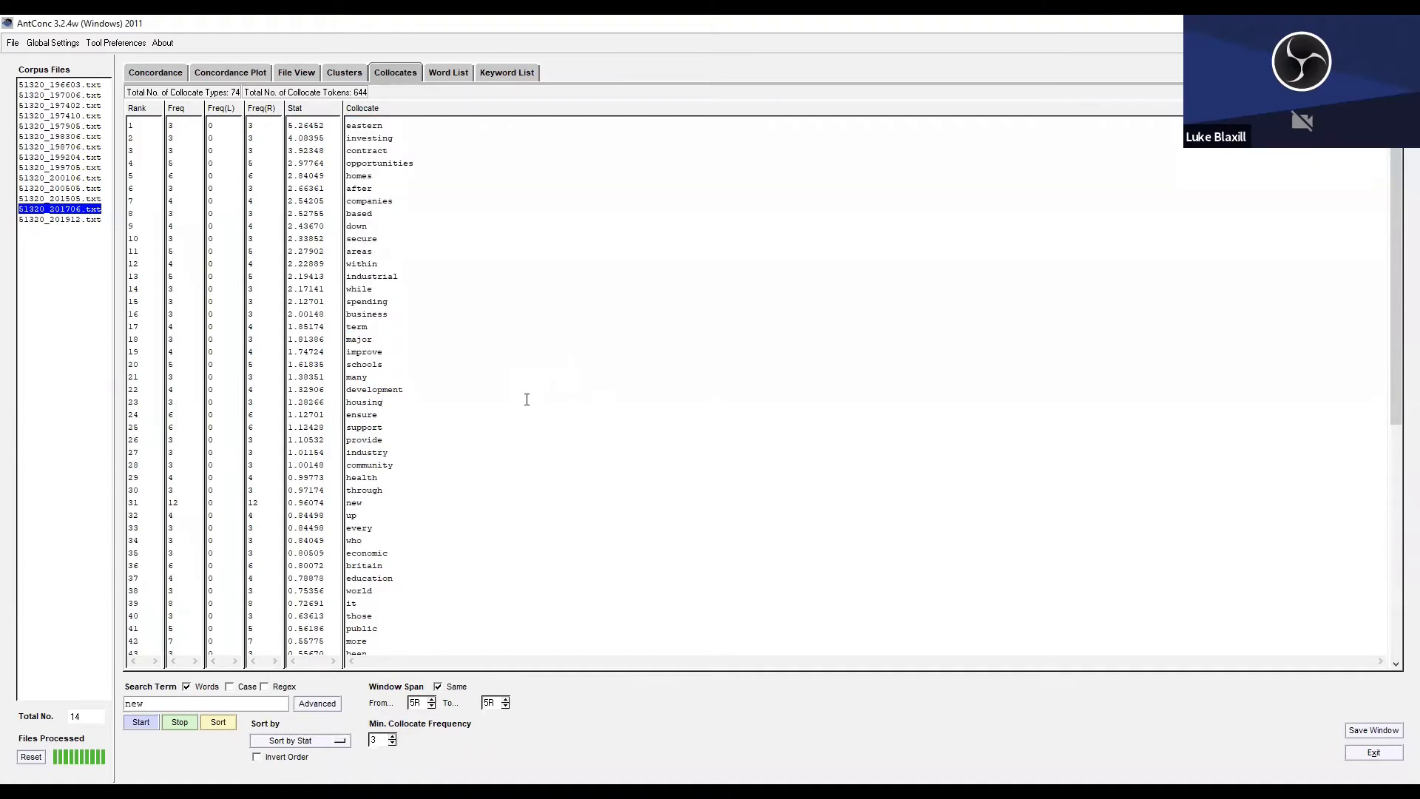
Close all Labour files and load the individual Conservative manifestos, 51620_196410.txt to 51620_201912.txt, leaving out Cons_COMB.txt.
click(14, 42)
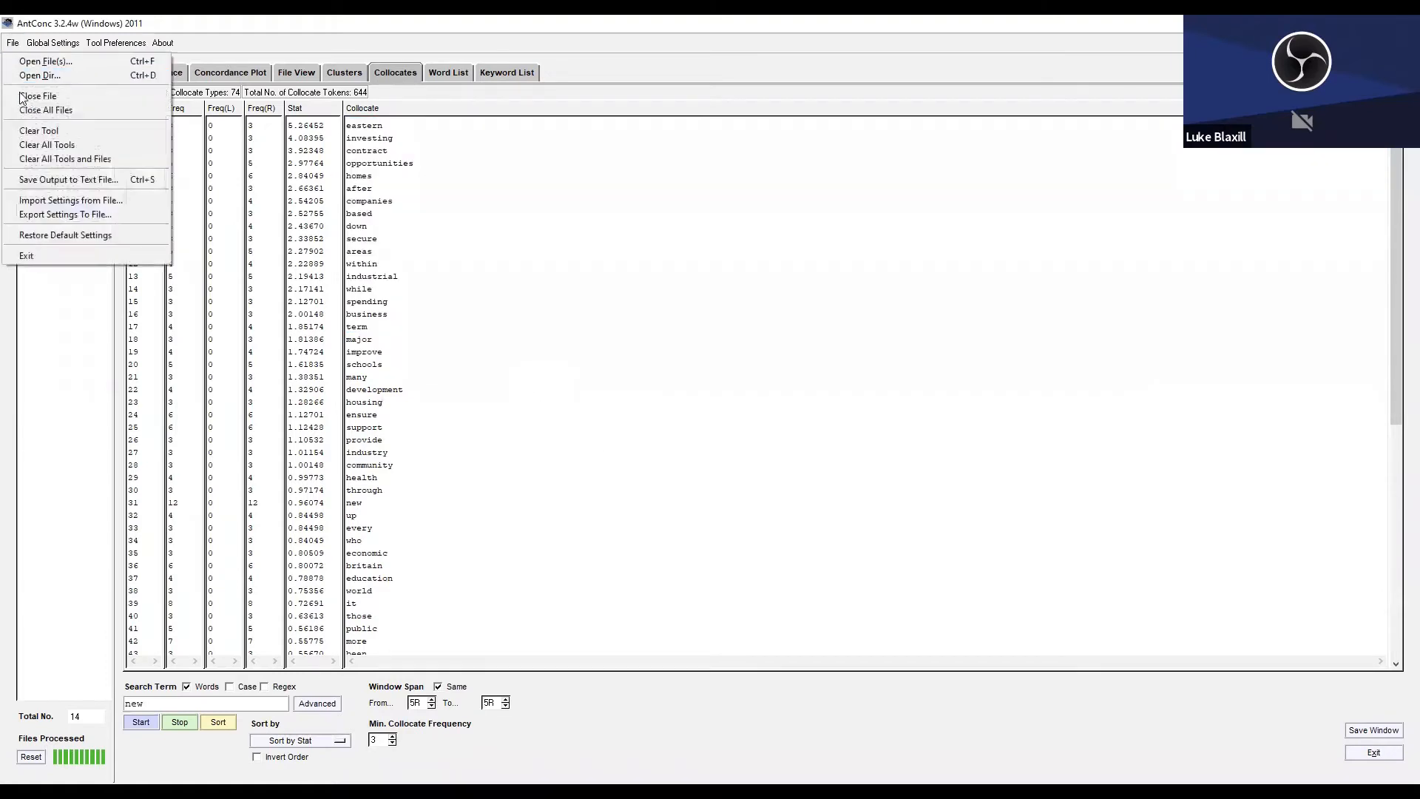
click(30, 109)
click(13, 43)
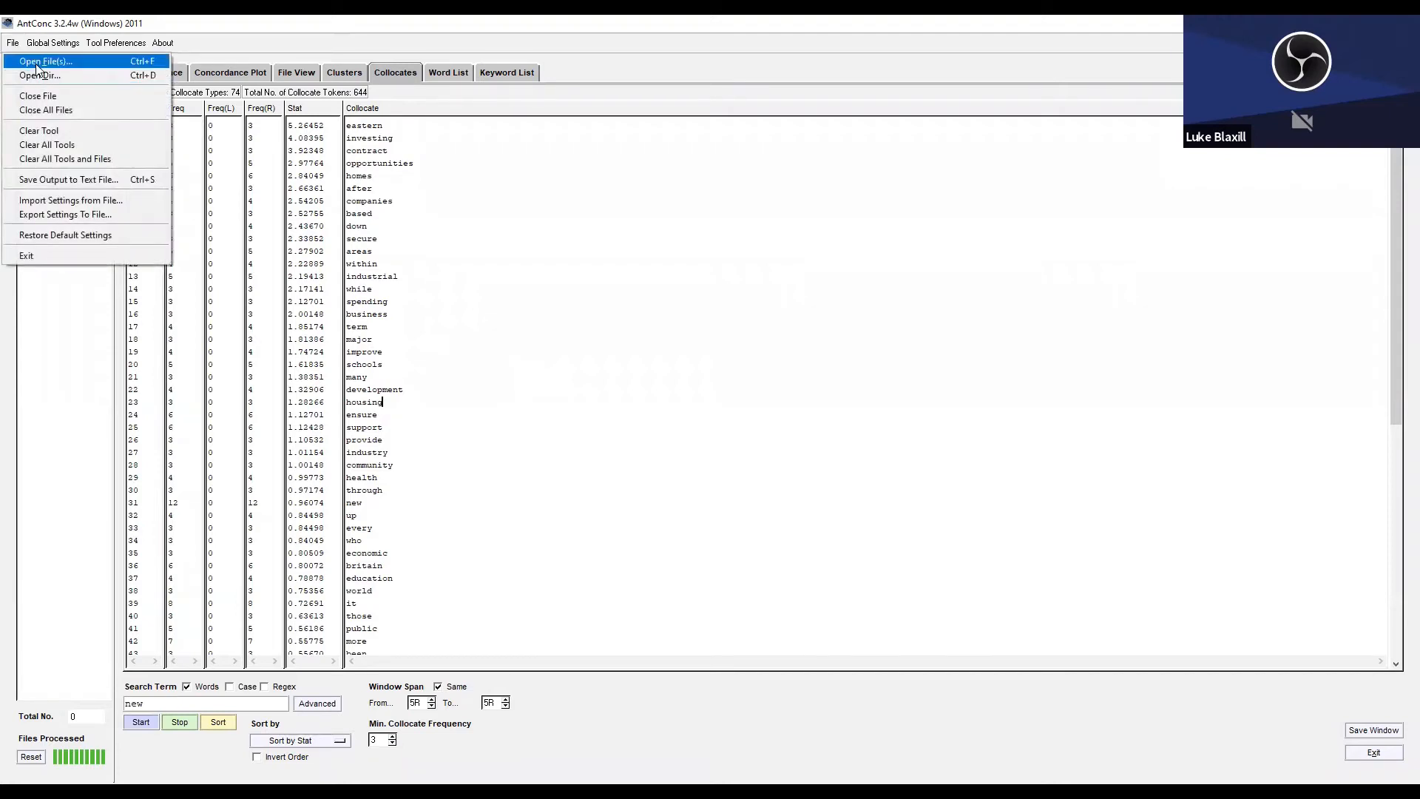
click(37, 64)
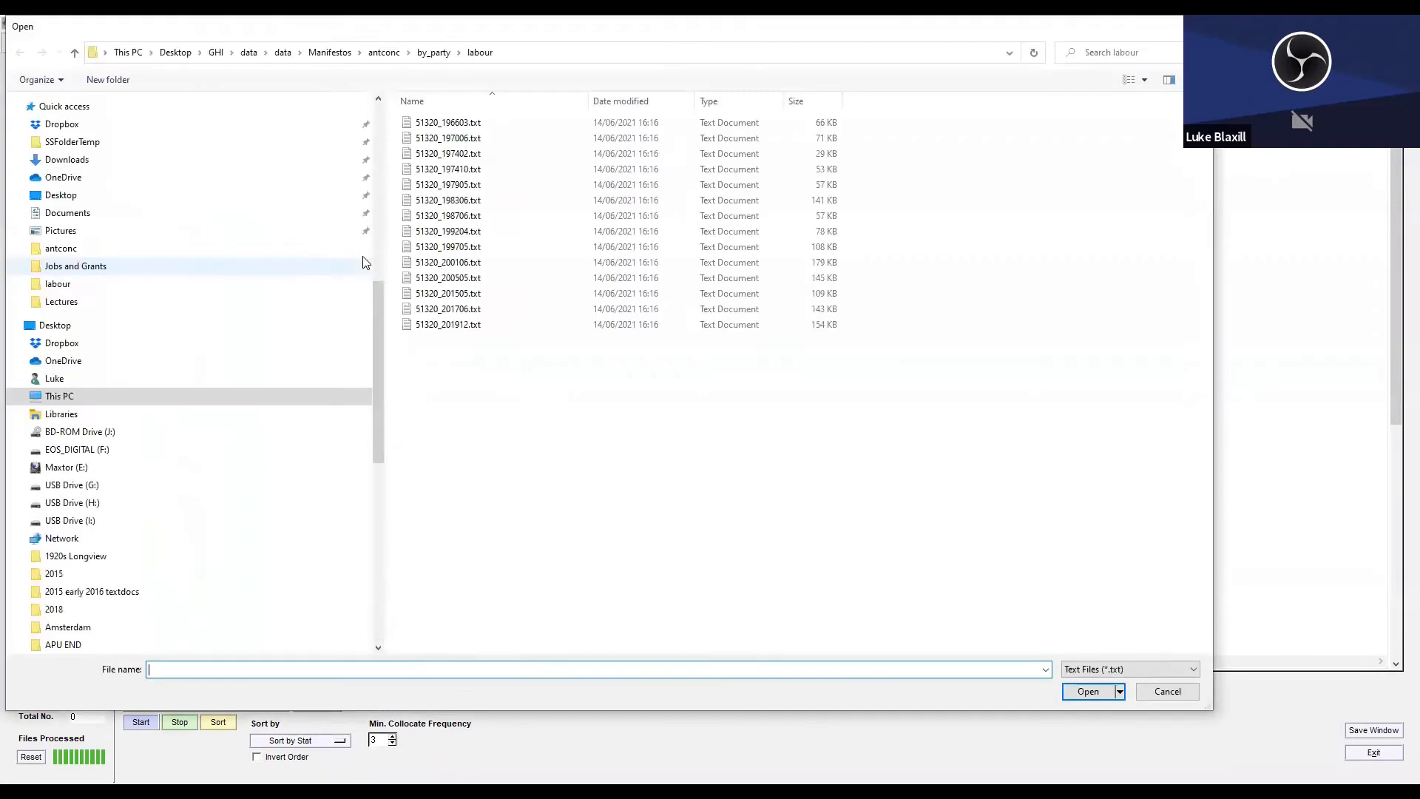
click(439, 57)
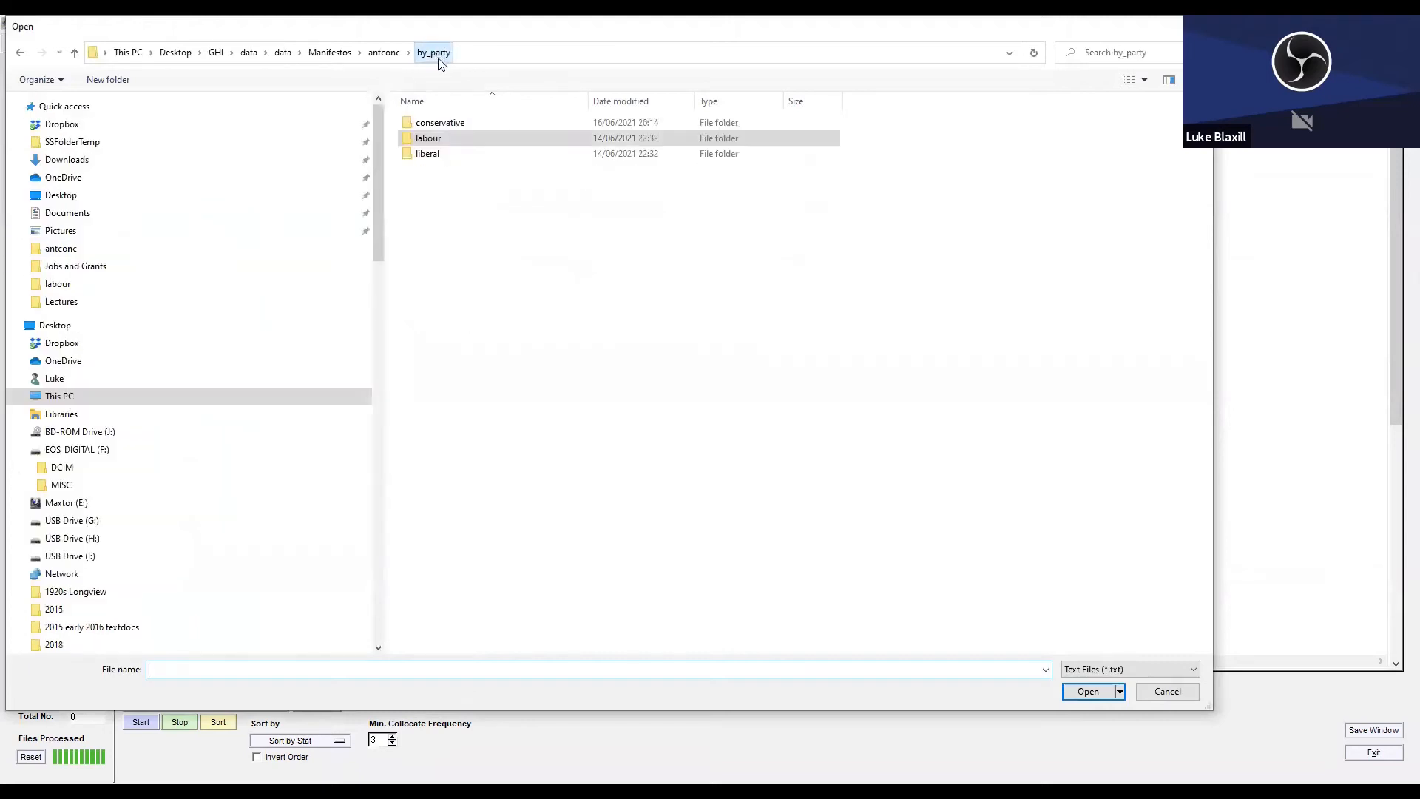
double_click(447, 122)
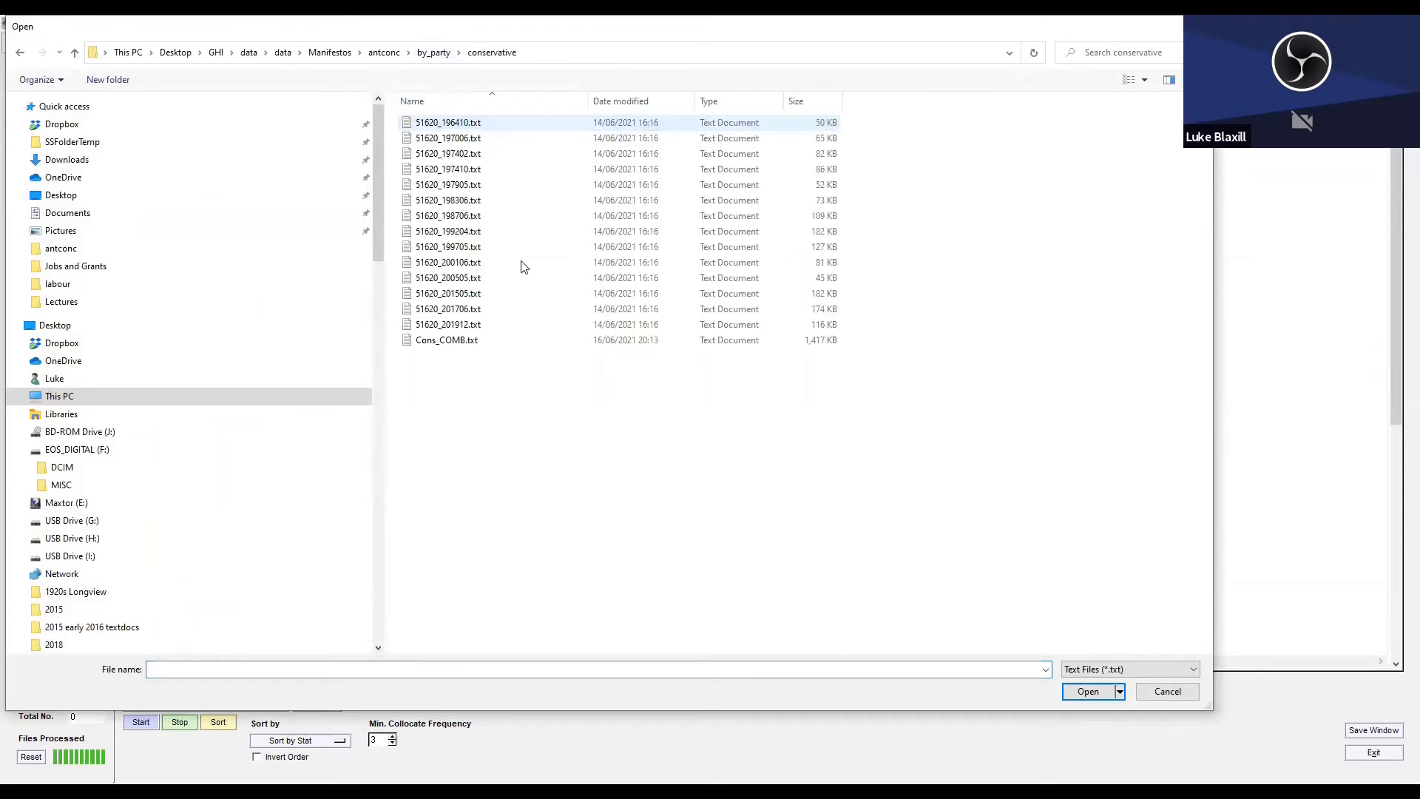
drag(867, 328, 392, 113)
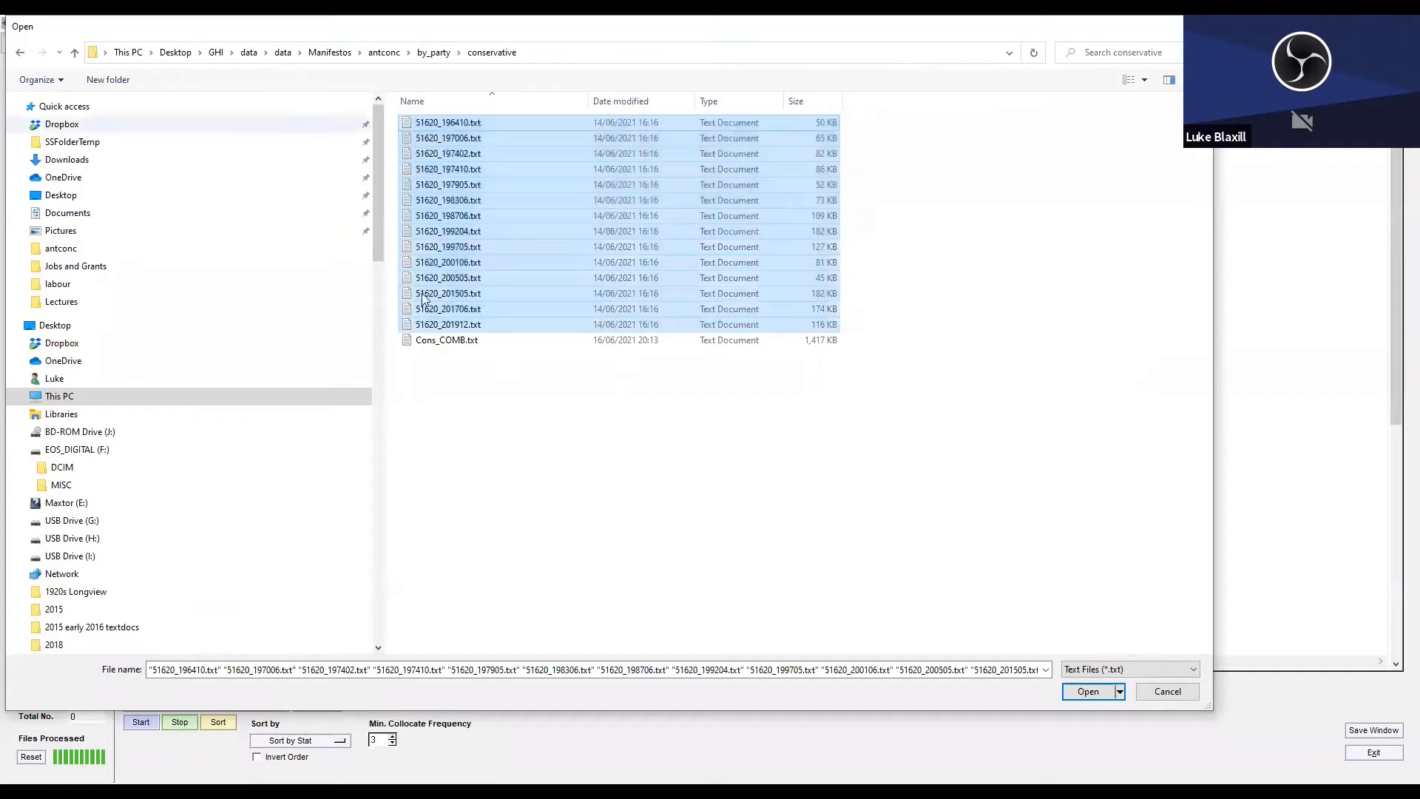
click(1087, 690)
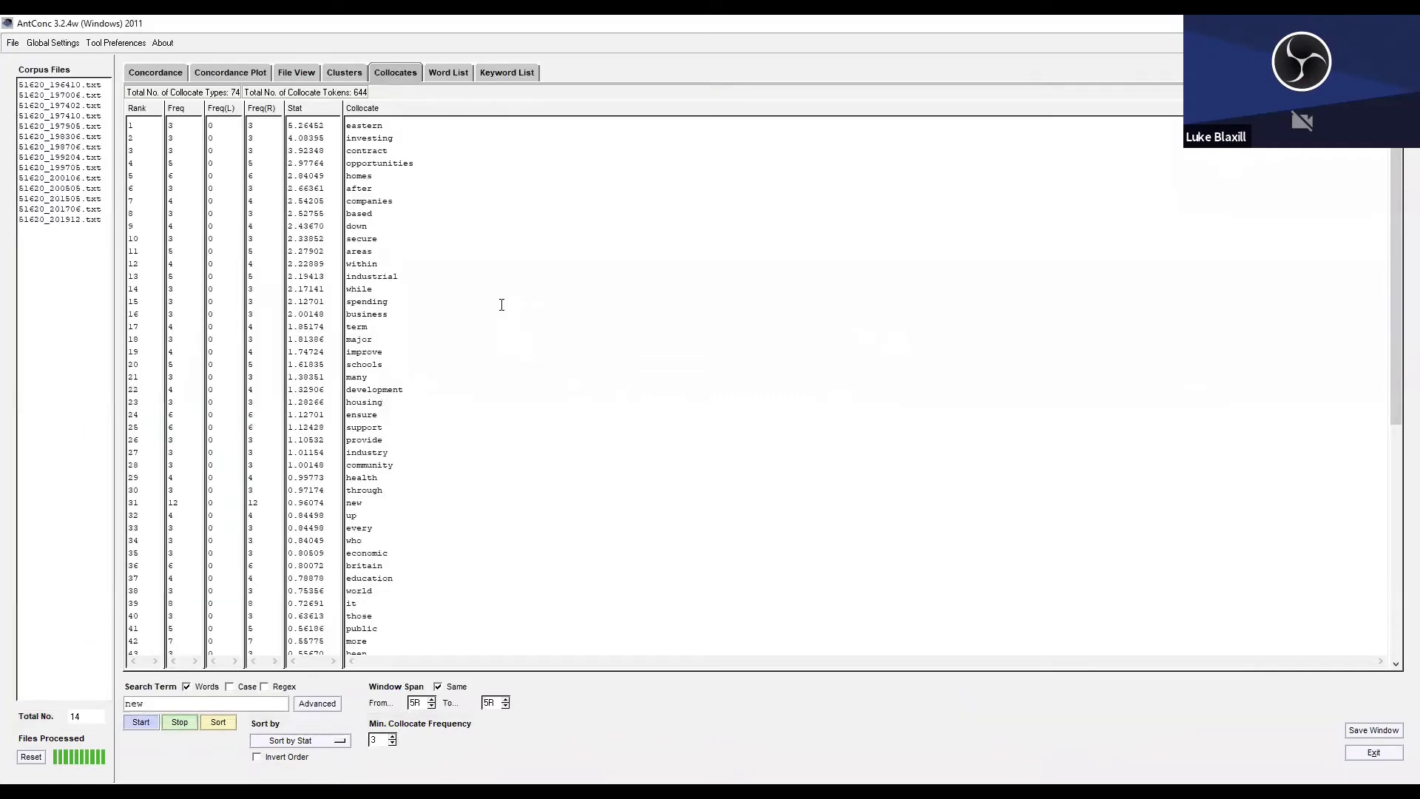
Generate a new word list for the Conservative manifestos.
click(448, 72)
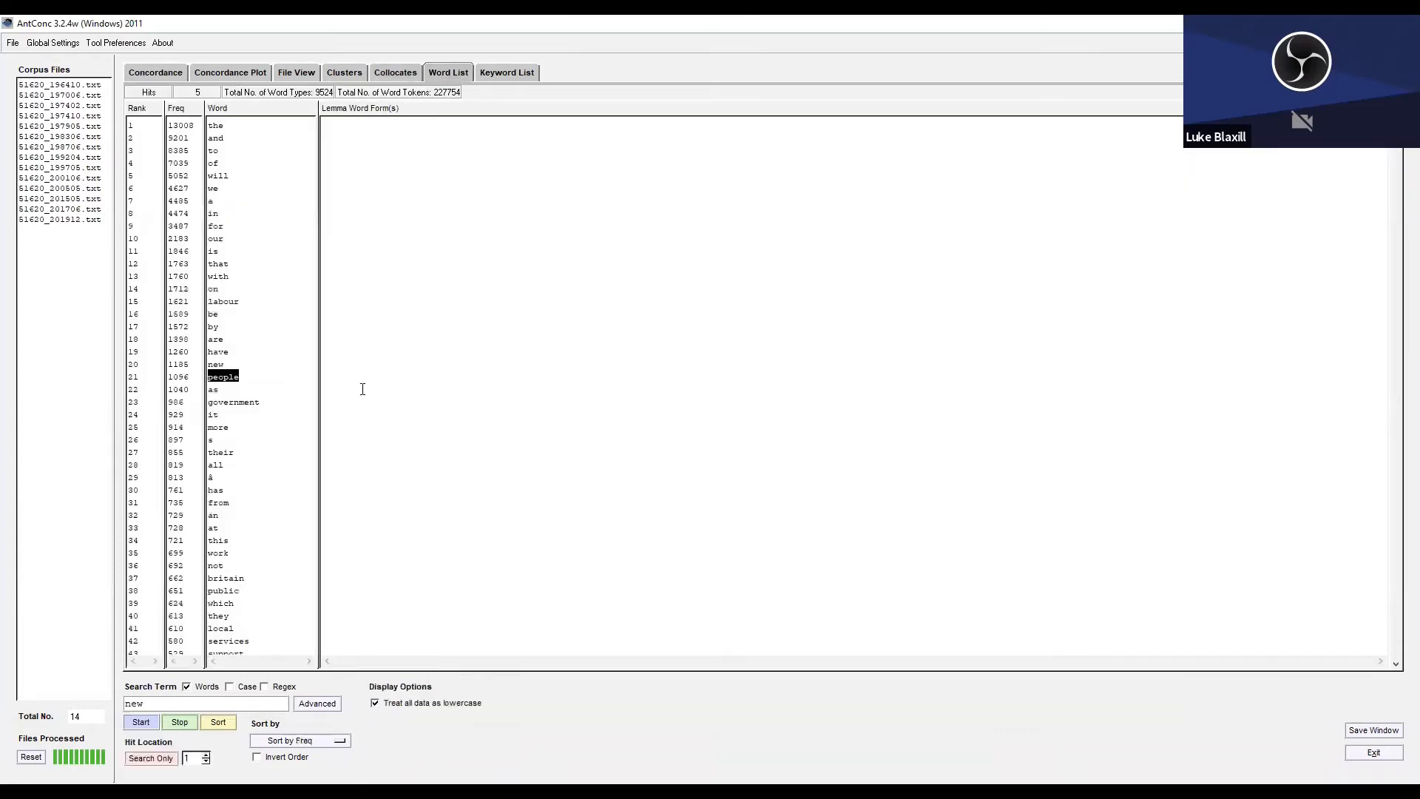
click(138, 723)
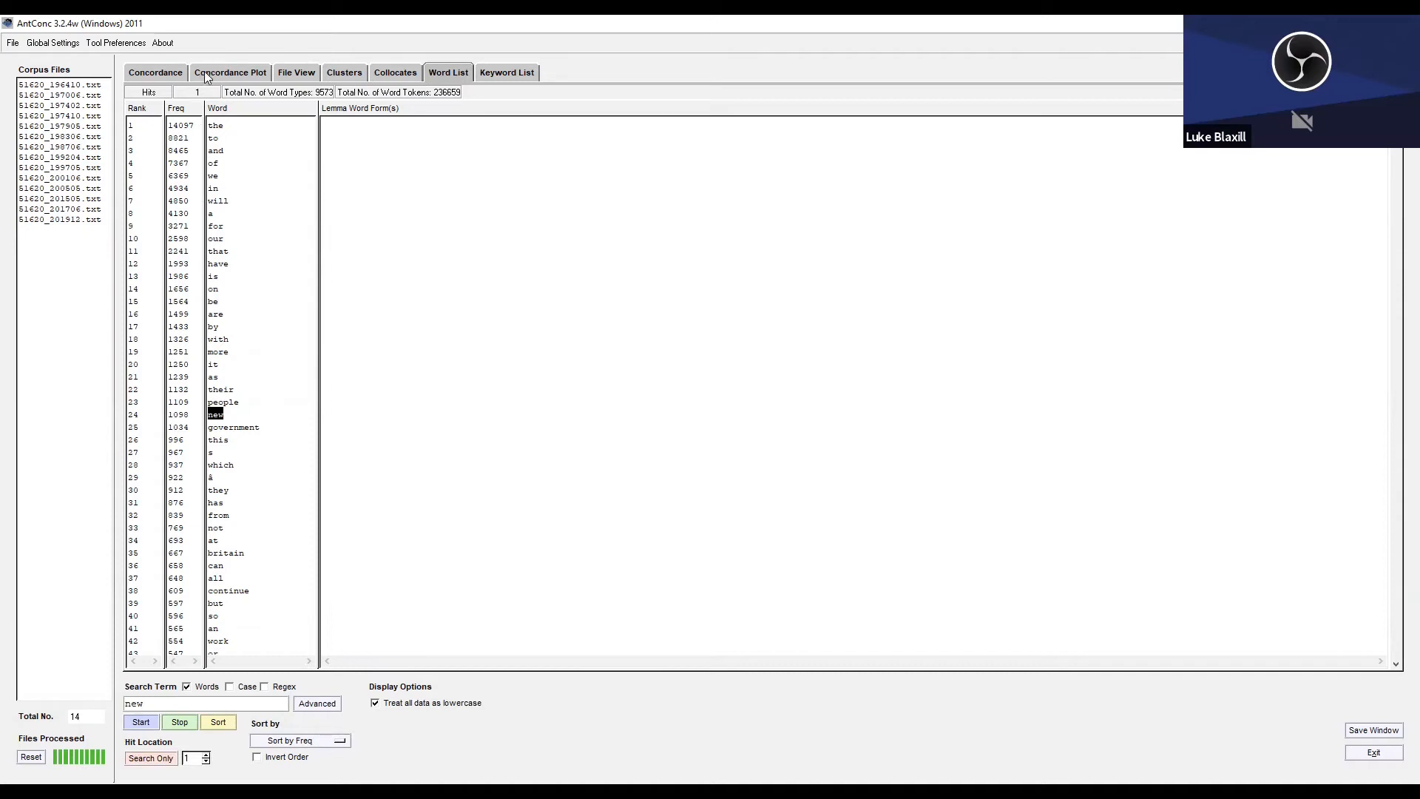
Search the Conservative manifestos for "wom*" in the concordance and view its concordance plot.
click(162, 72)
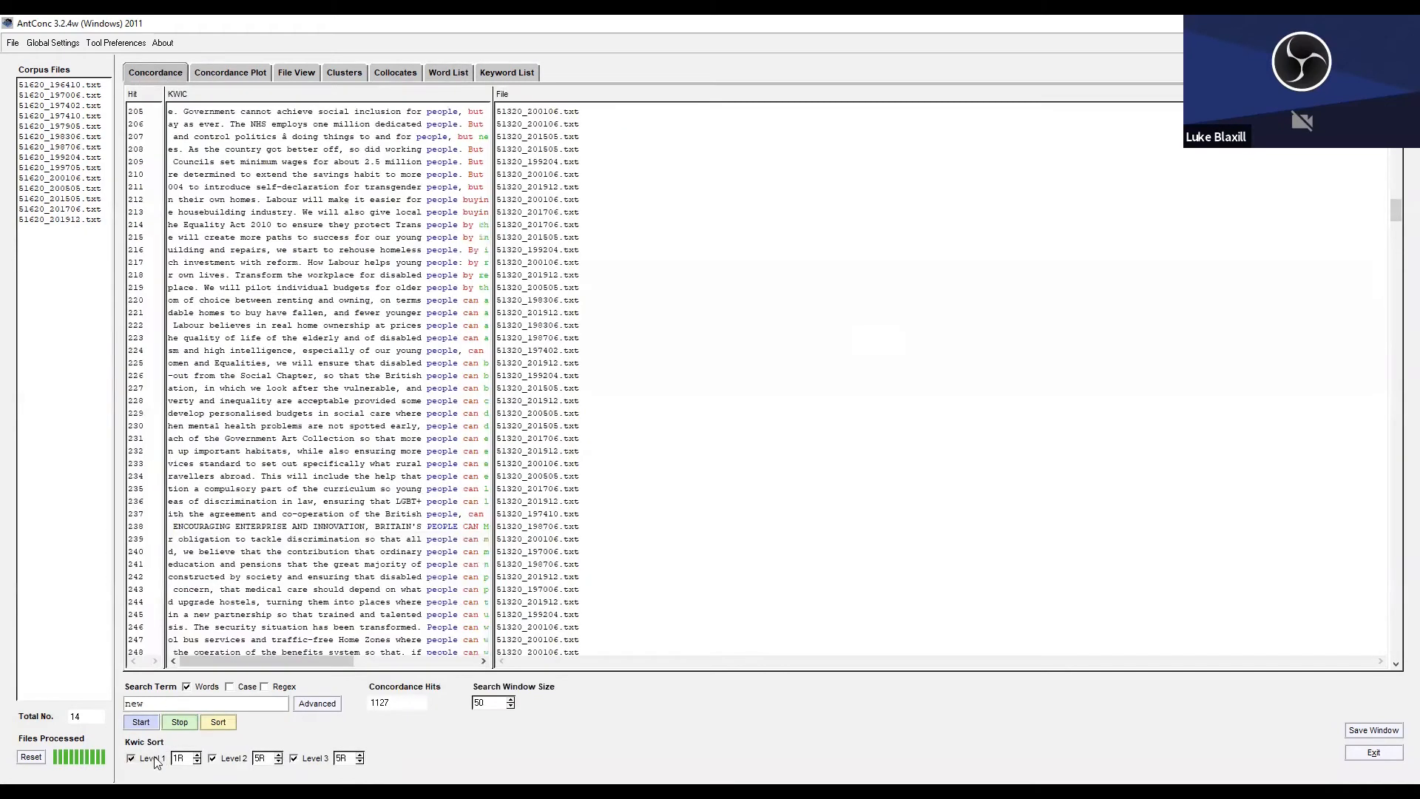
text(ne)
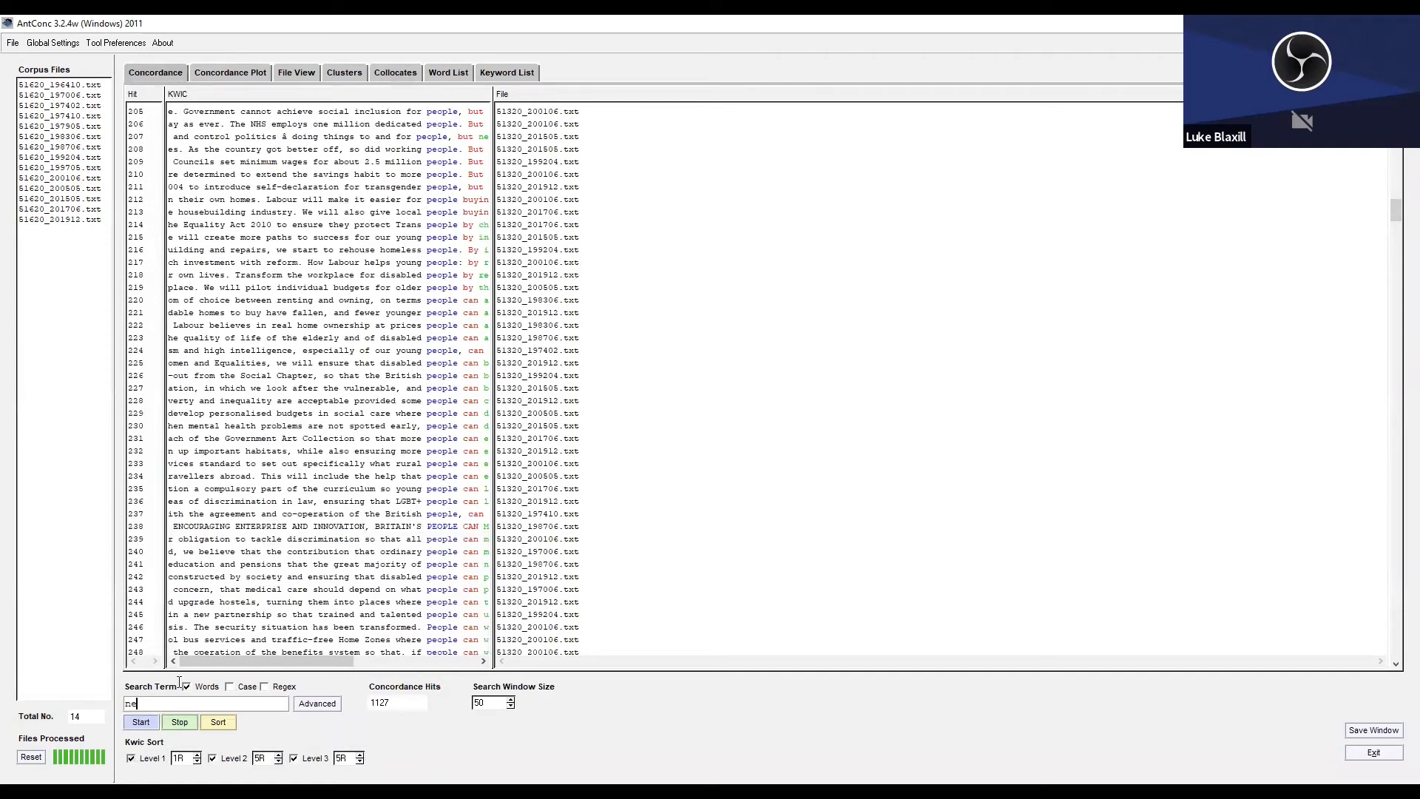
key(BackSpace)
key(BackSpace)
text(wom*)
key(Return)
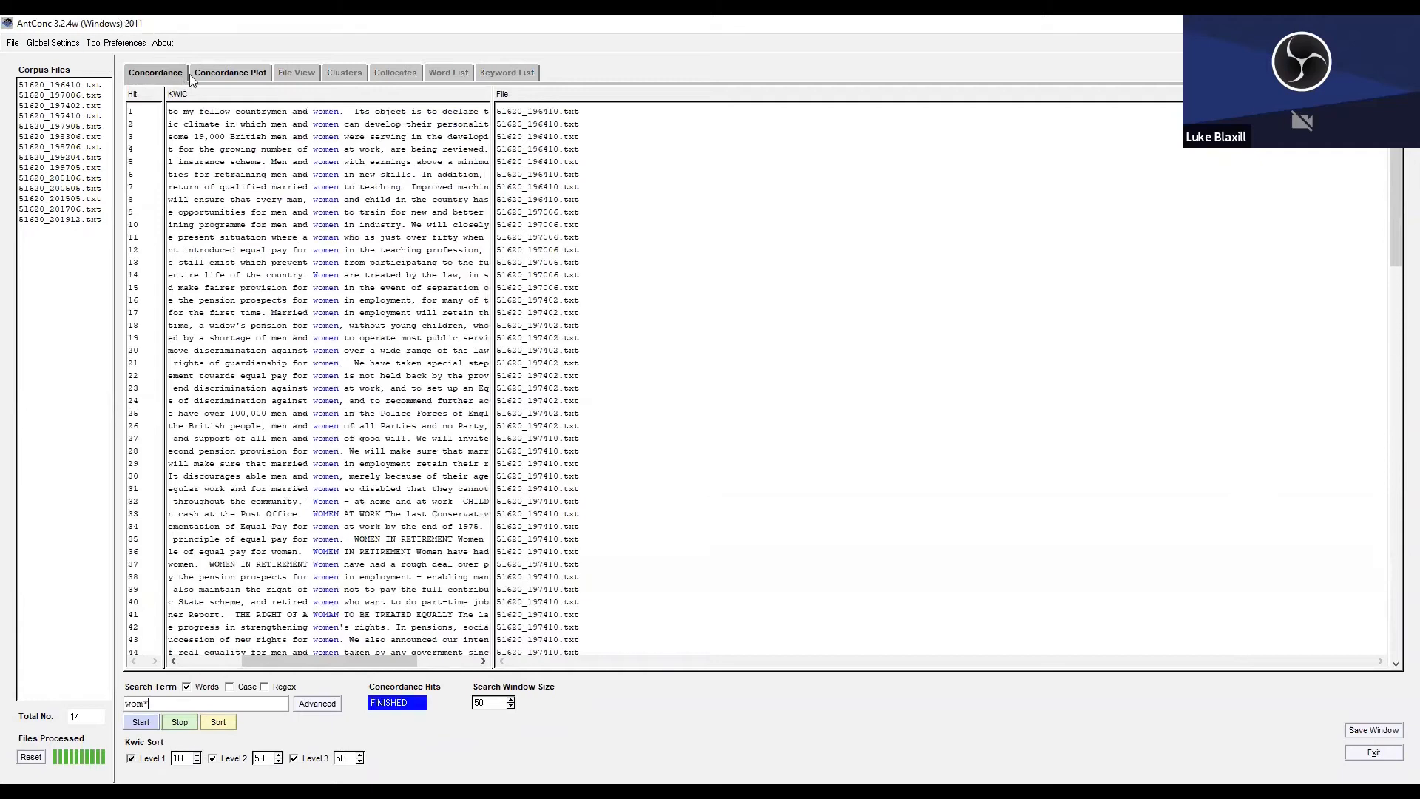
click(209, 76)
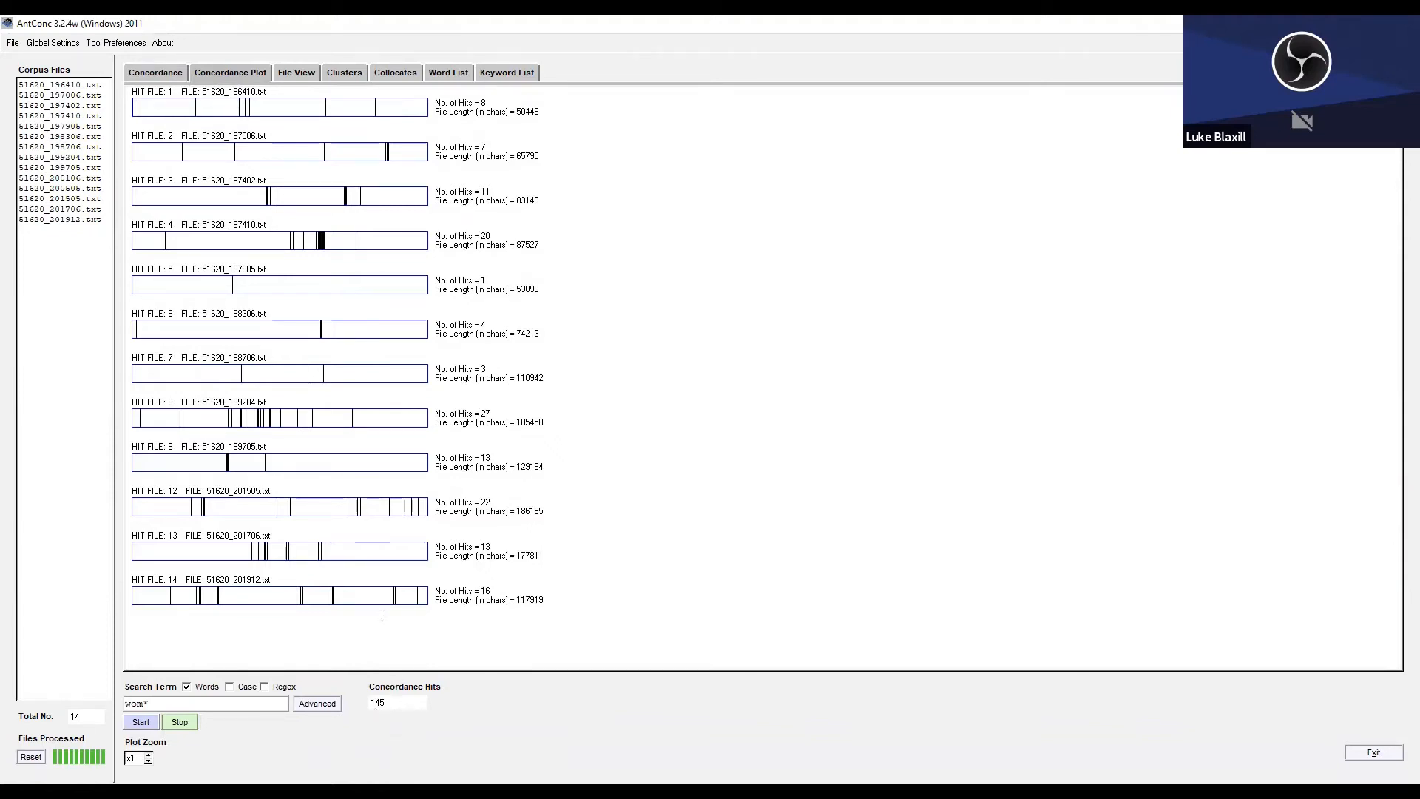
Generate the collocates of "new" in the Conservative manifestos and highlight the top 20, from "promote" to "years".
click(394, 74)
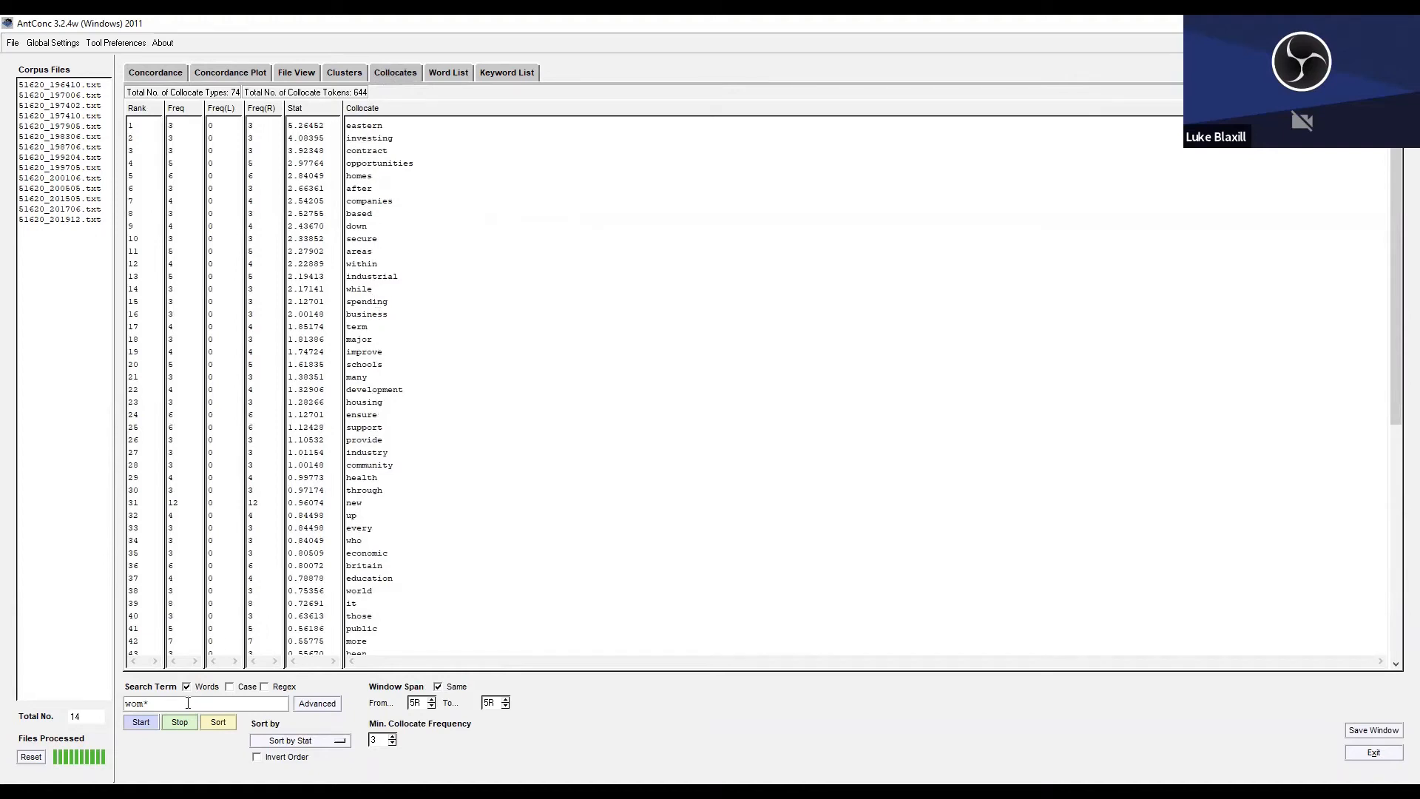
key(BackSpace)
key(BackSpace)
key(BackSpace)
text(new)
click(138, 727)
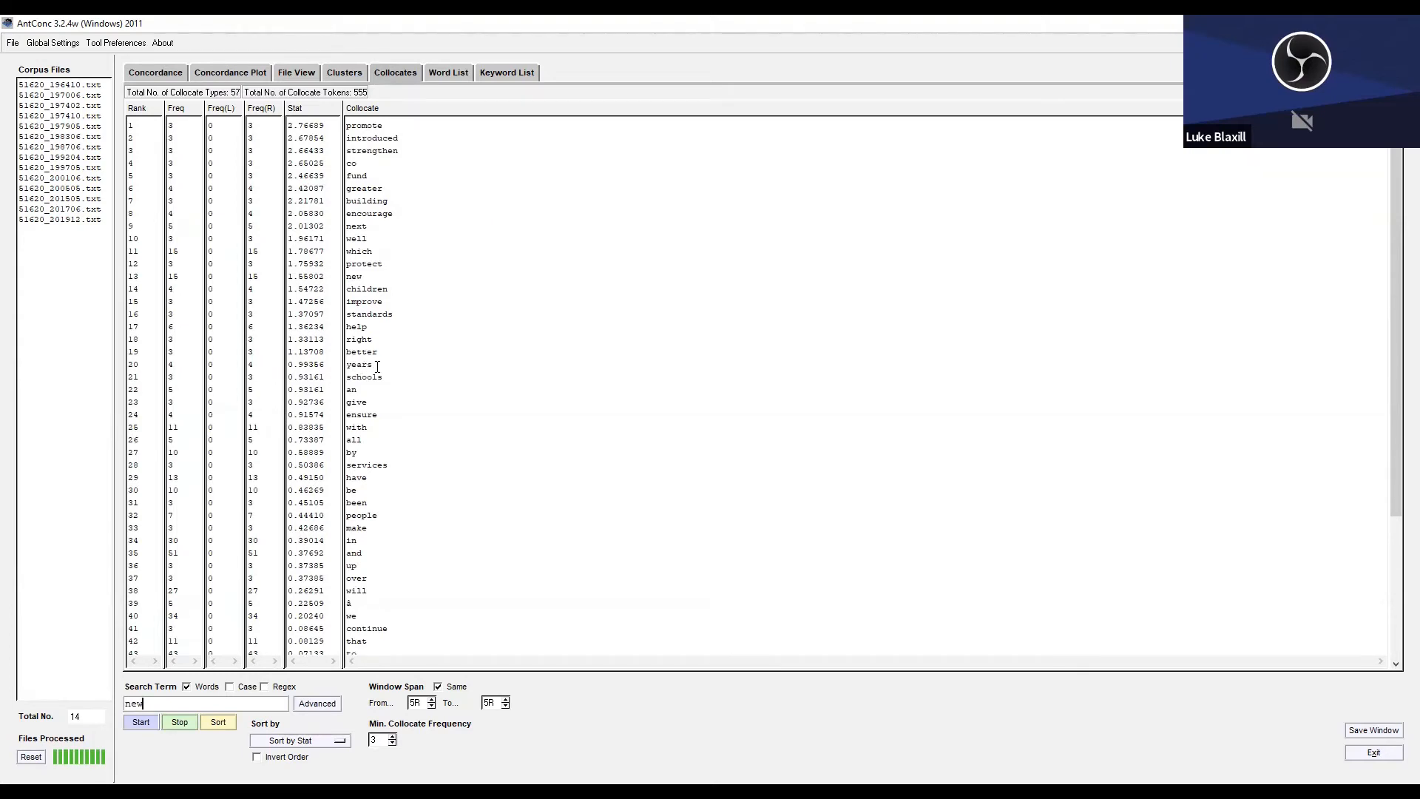
drag(378, 366, 328, 124)
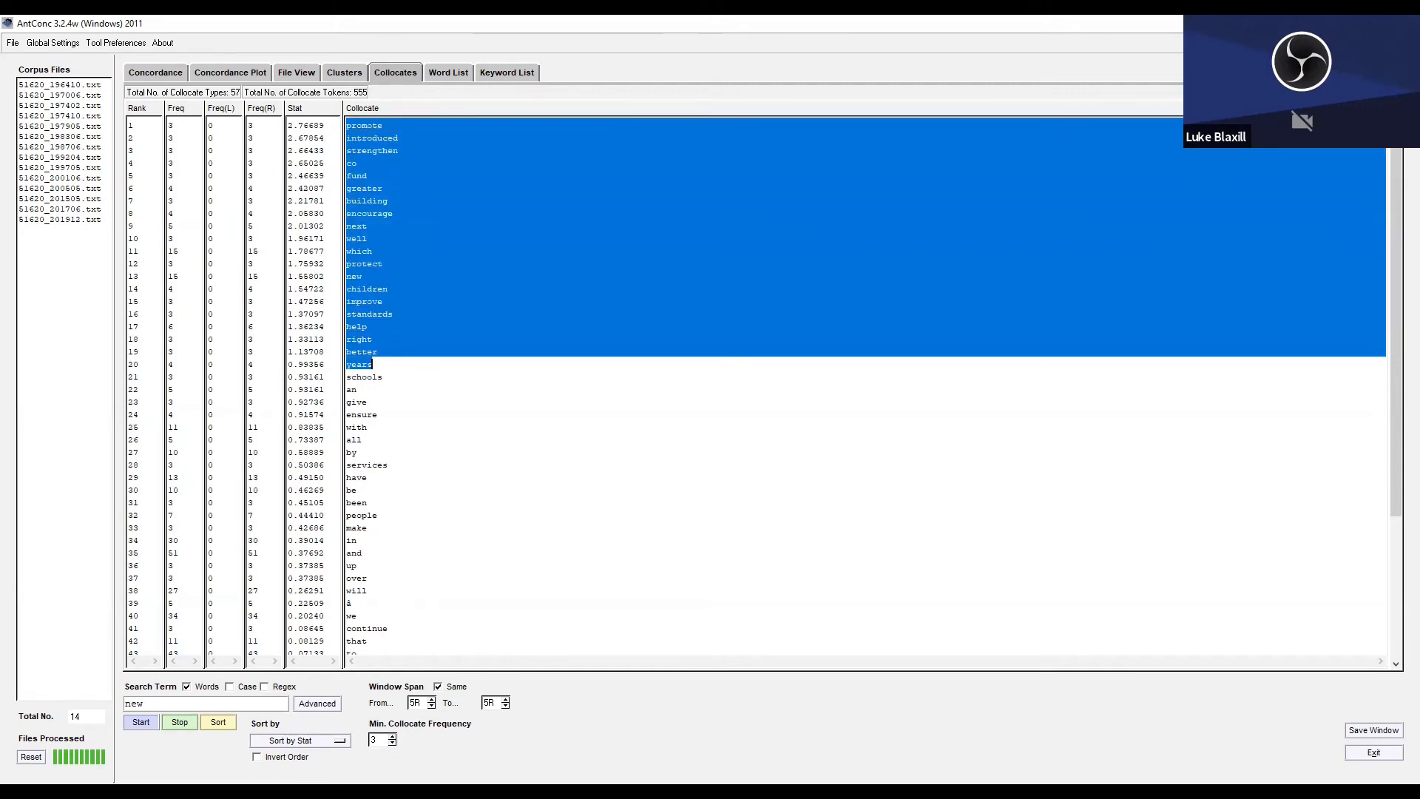
key(alt+Tab)
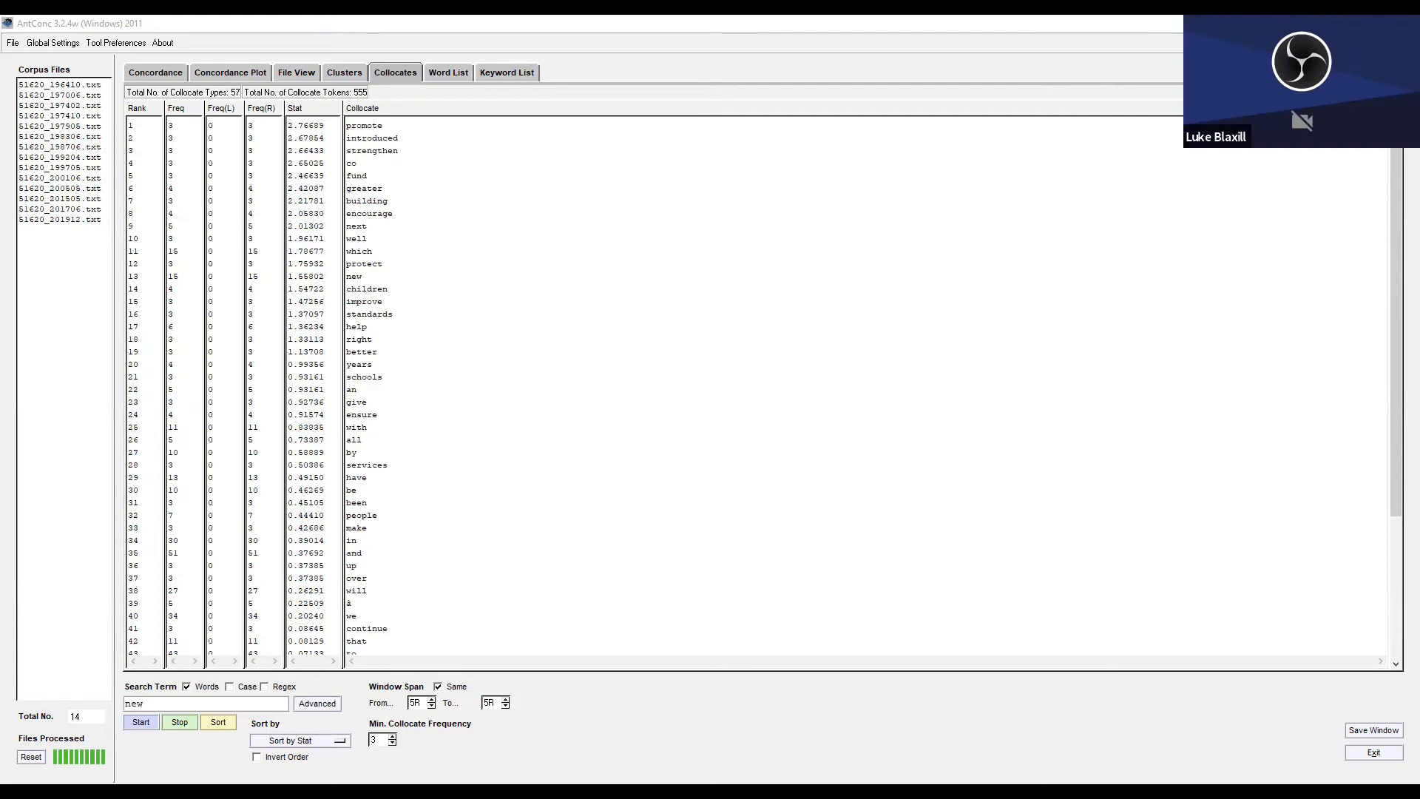
click(742, 767)
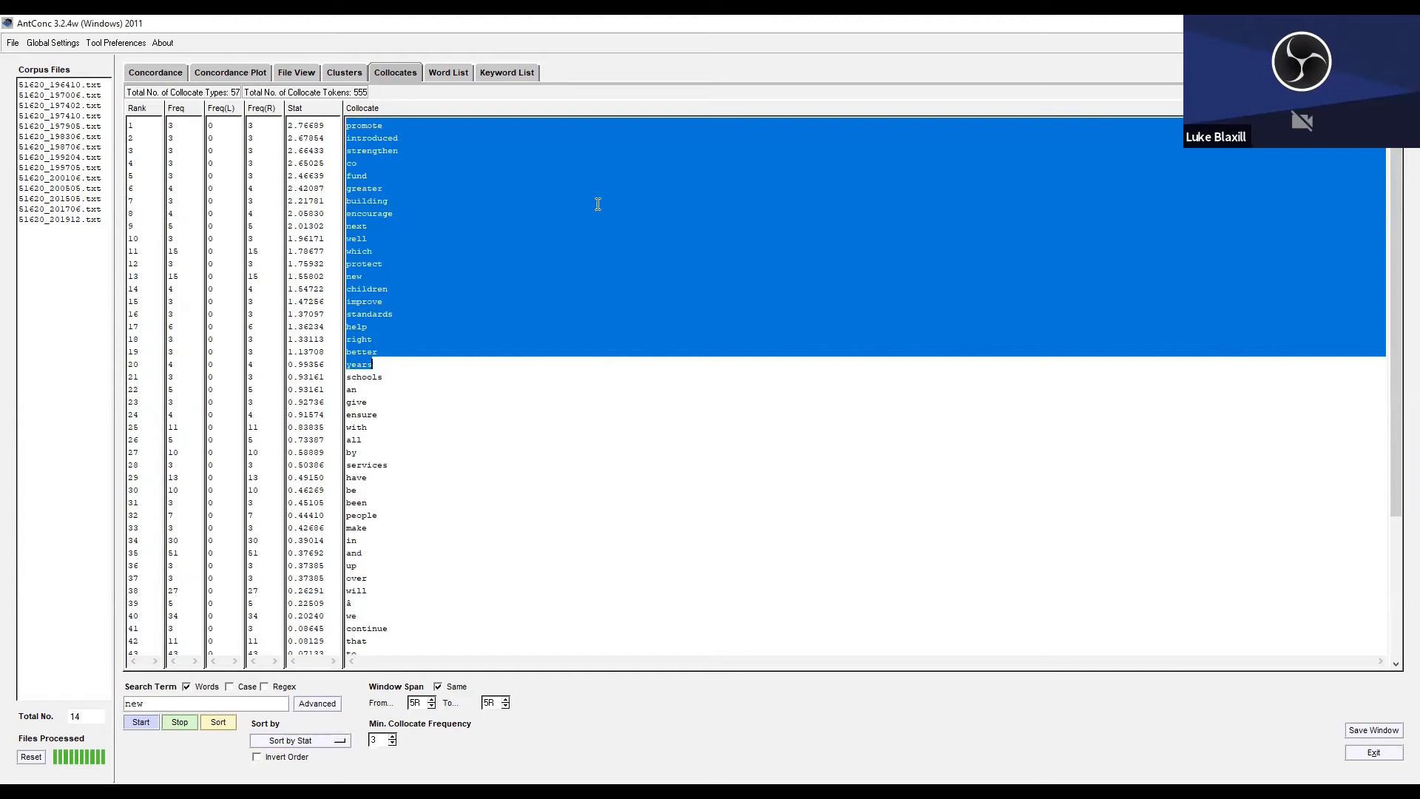
click(554, 383)
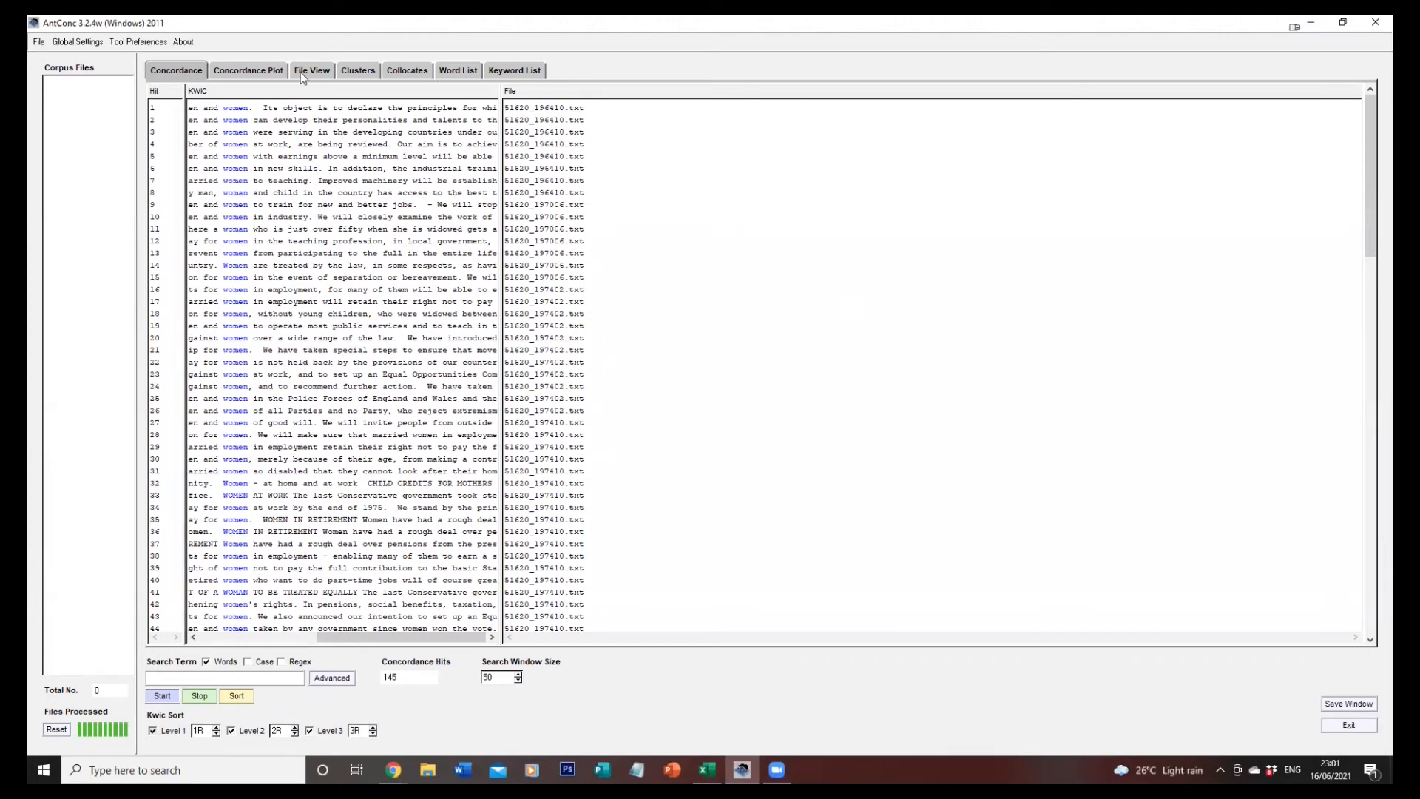
Load all the Liberal manifesto text files from the by_party/liberal folder as the main corpus.
click(38, 41)
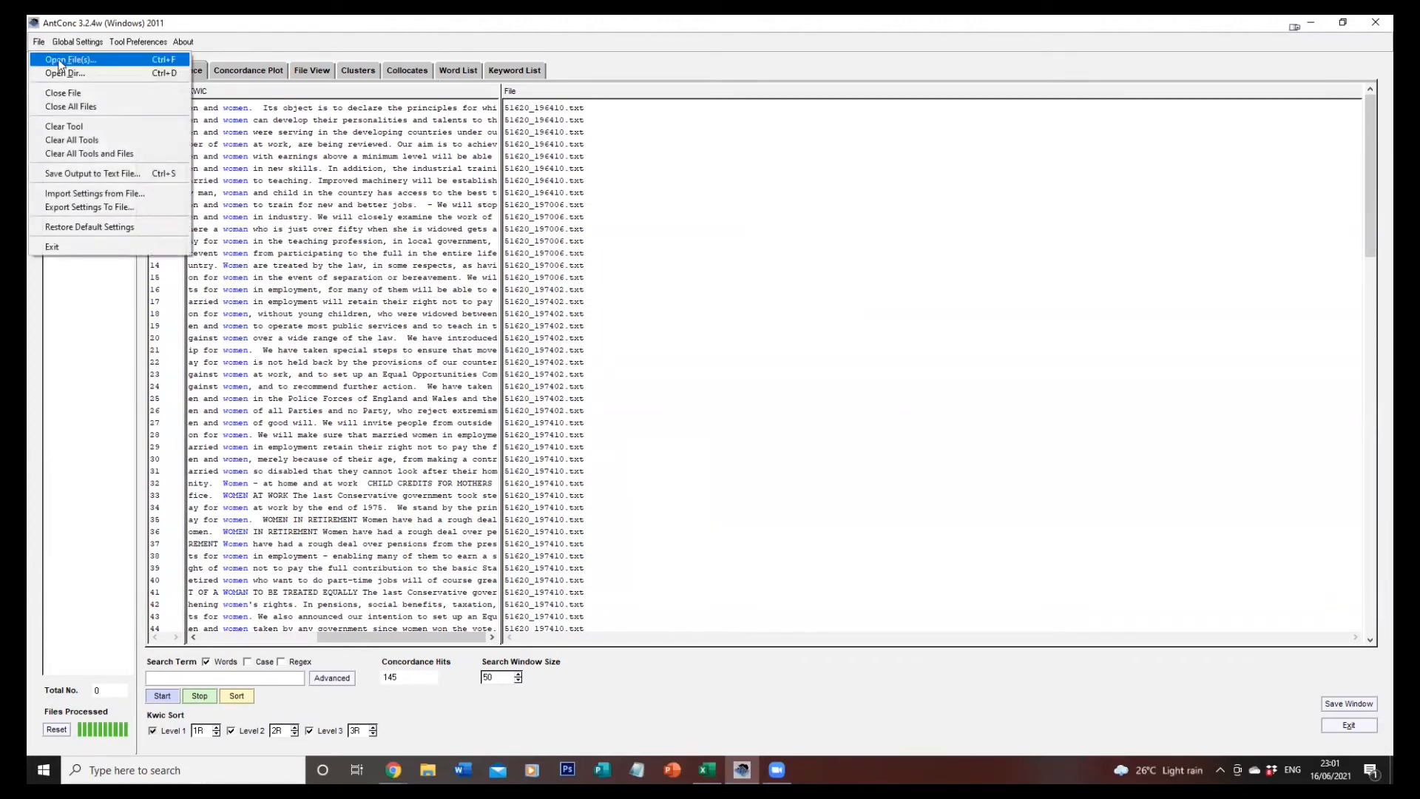
click(51, 55)
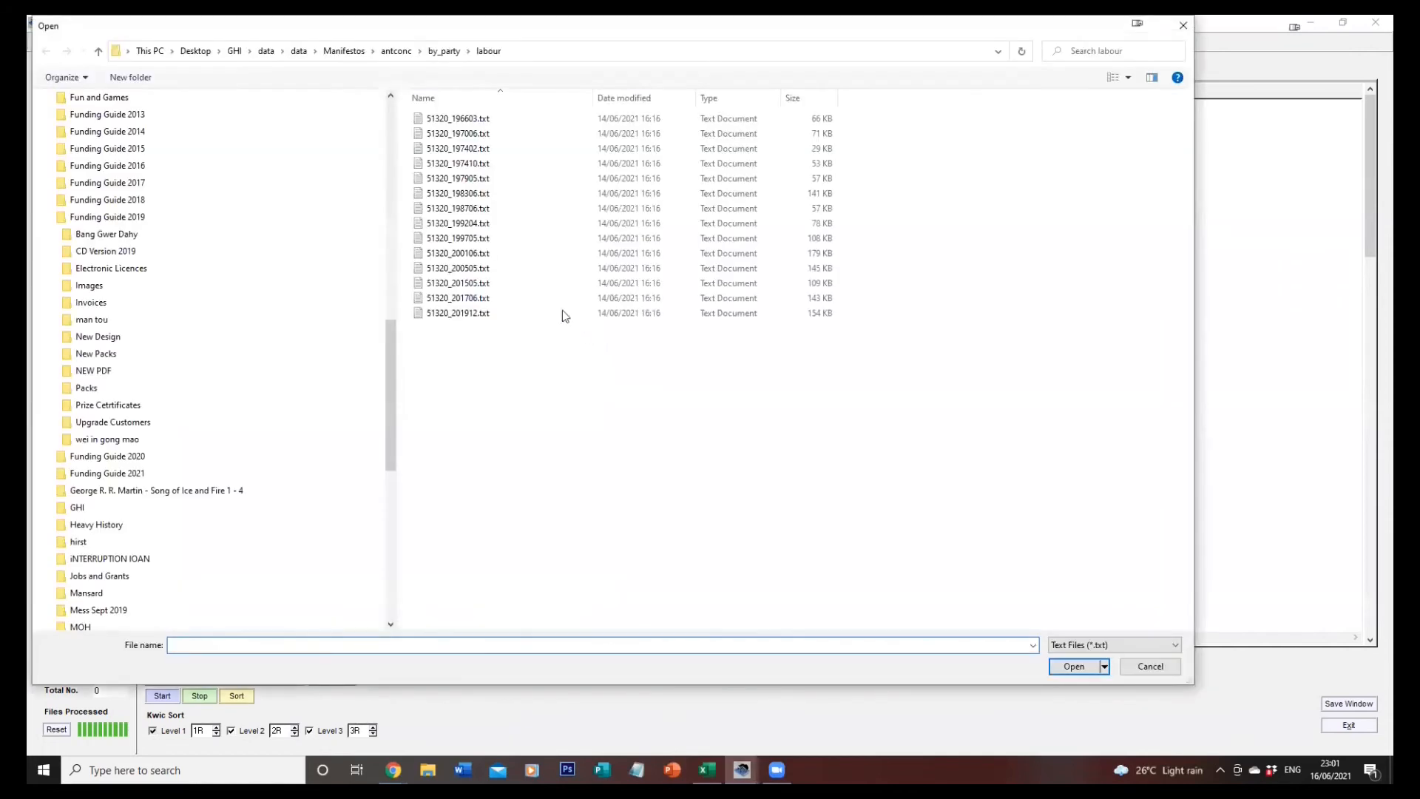
click(445, 51)
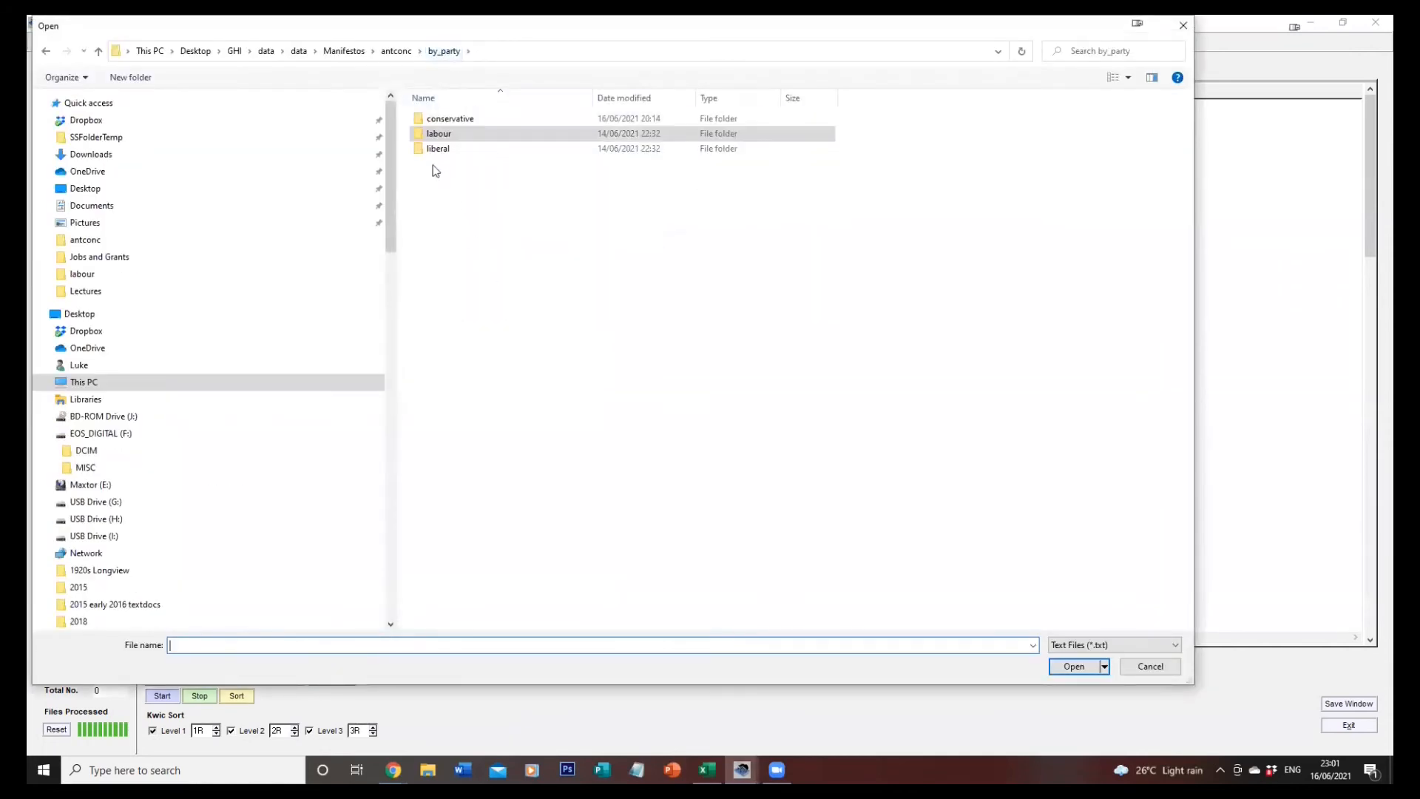
double_click(437, 148)
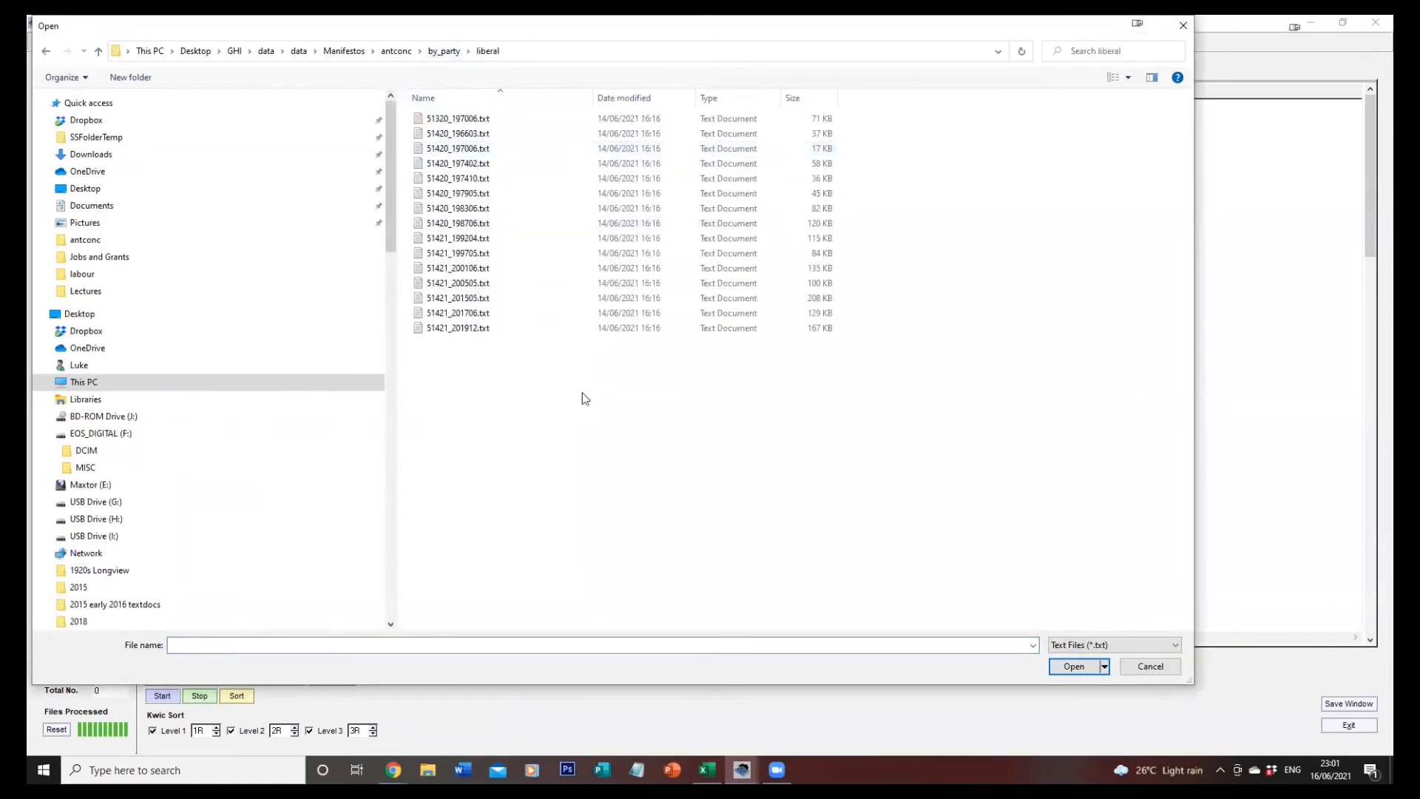
key(ctrl+a)
click(1075, 665)
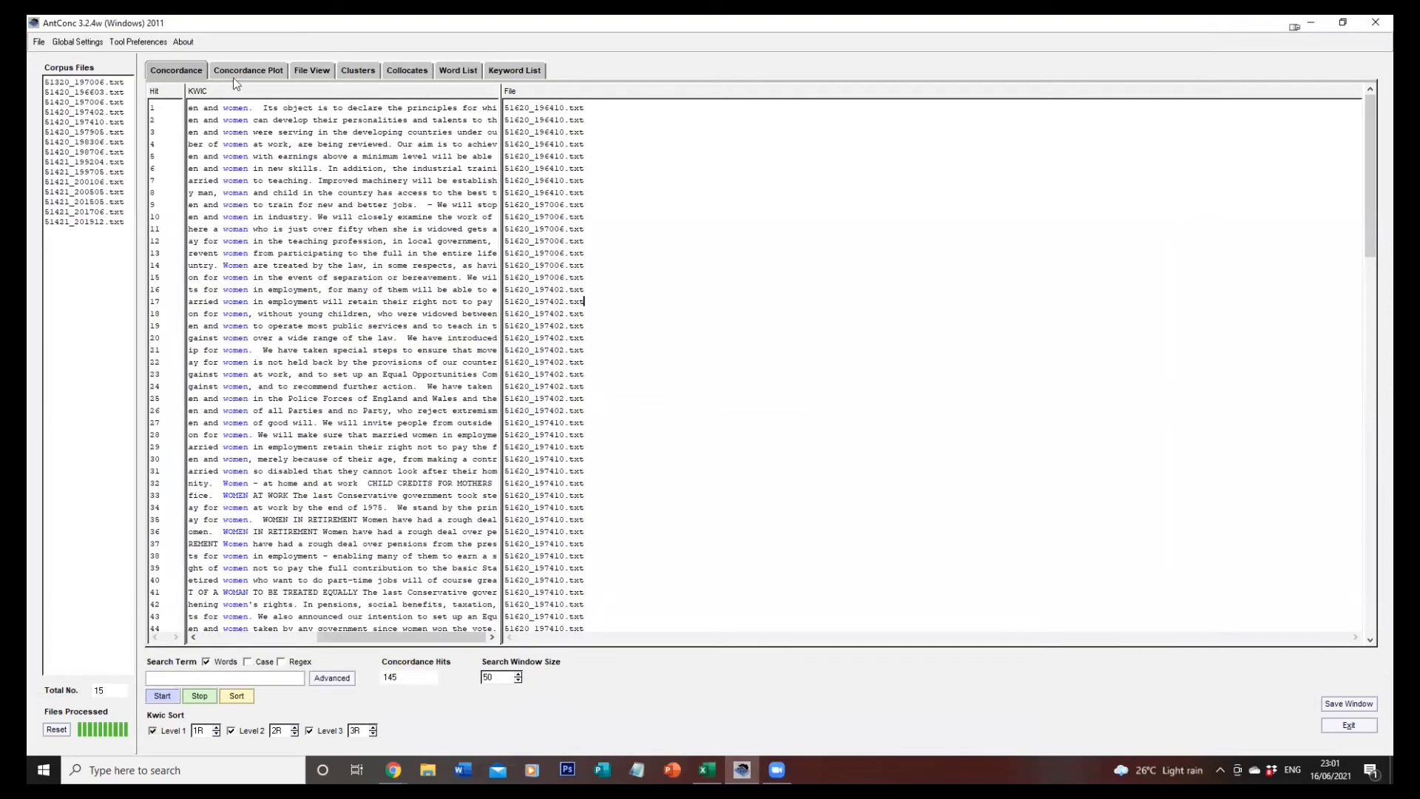
Set all the Labour manifestos, 51320_196603.txt to 51320_201912.txt, as raw reference corpus files for the keyword list.
click(142, 42)
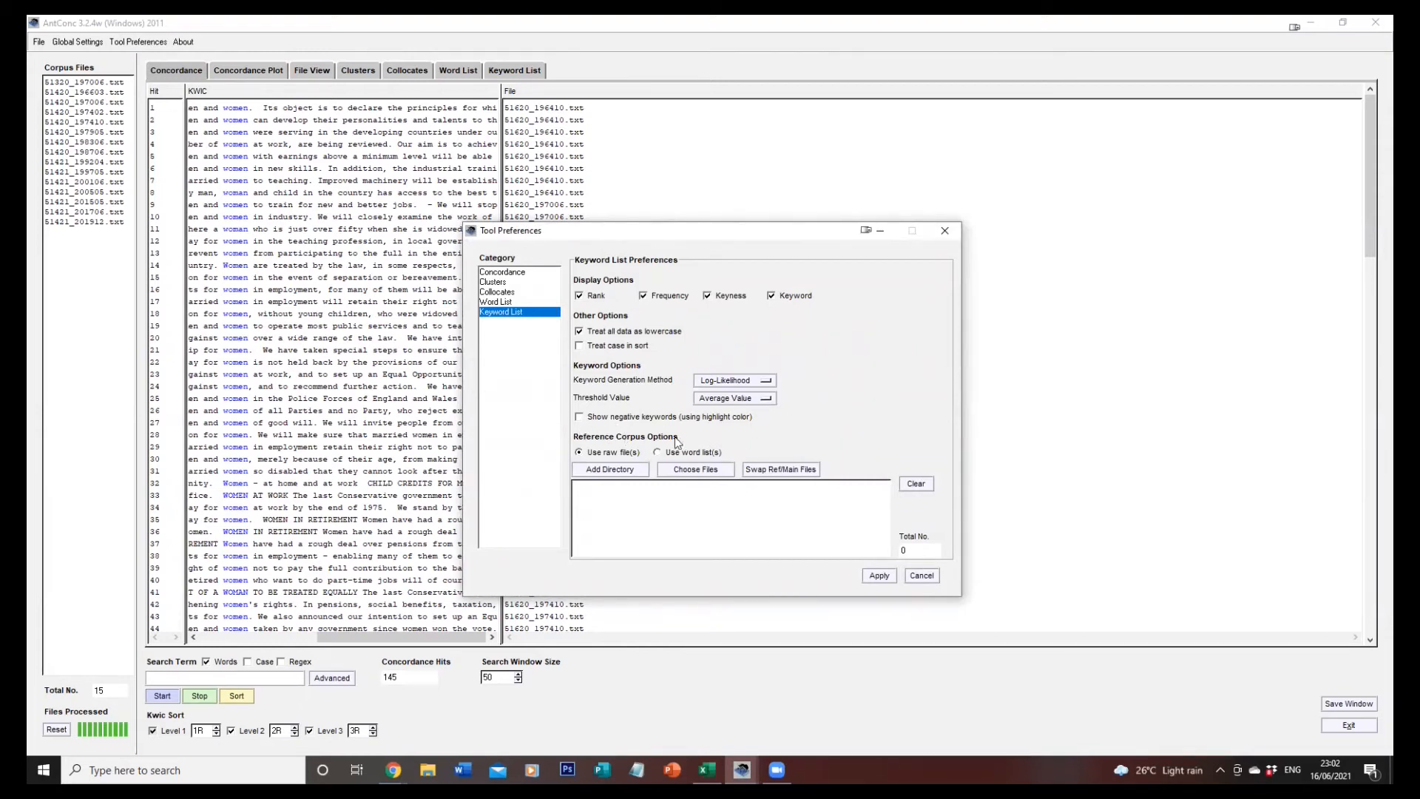
click(688, 475)
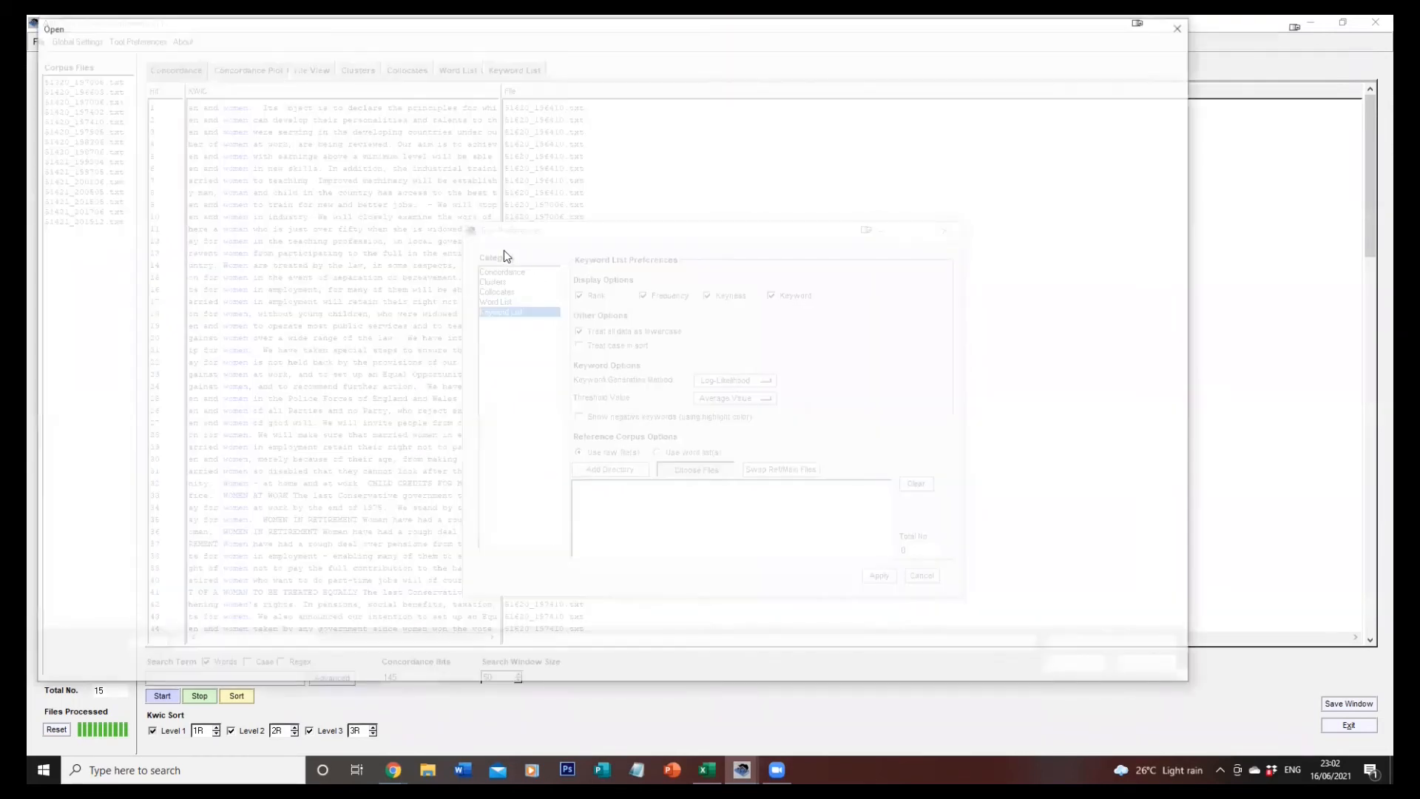
click(446, 51)
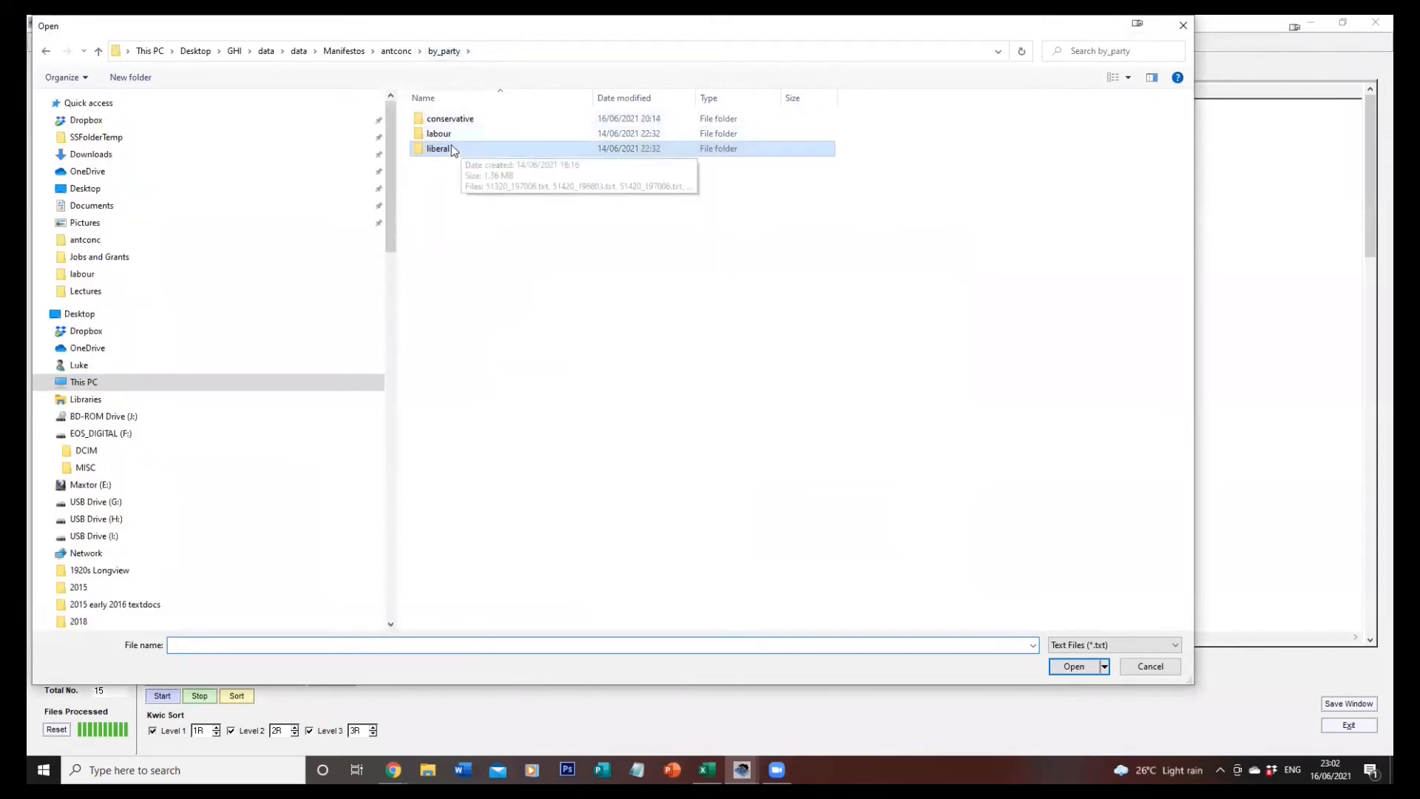
click(447, 137)
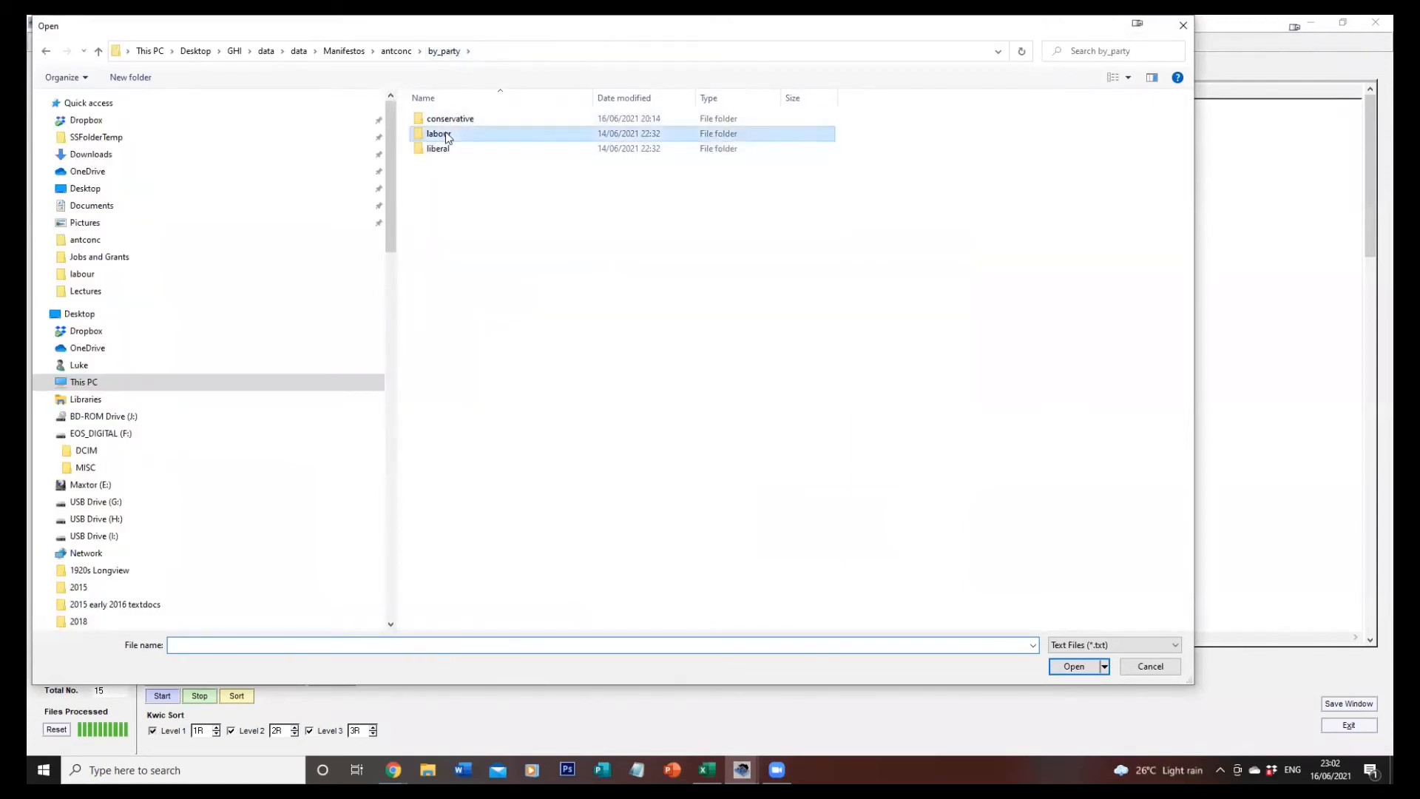
double_click(446, 137)
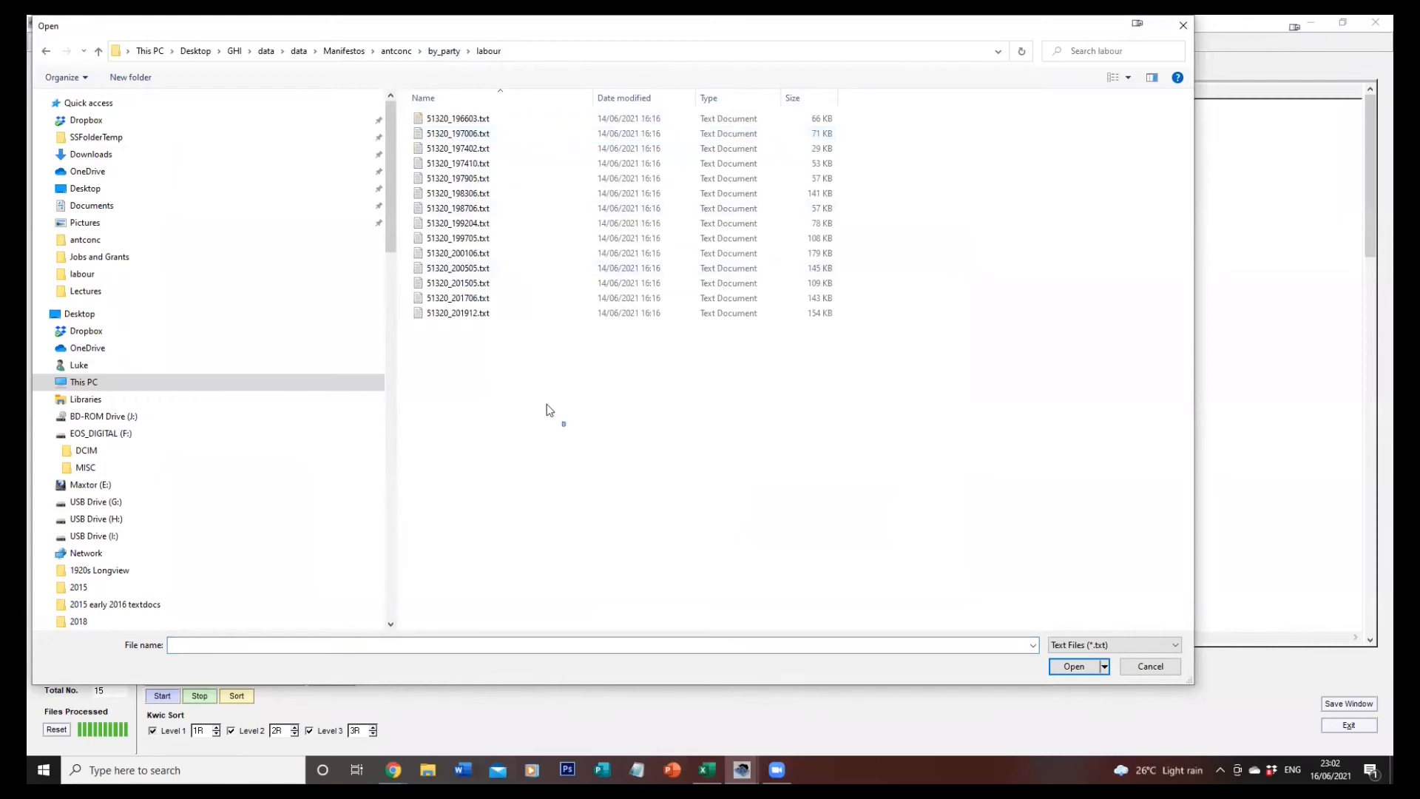
drag(547, 404, 389, 109)
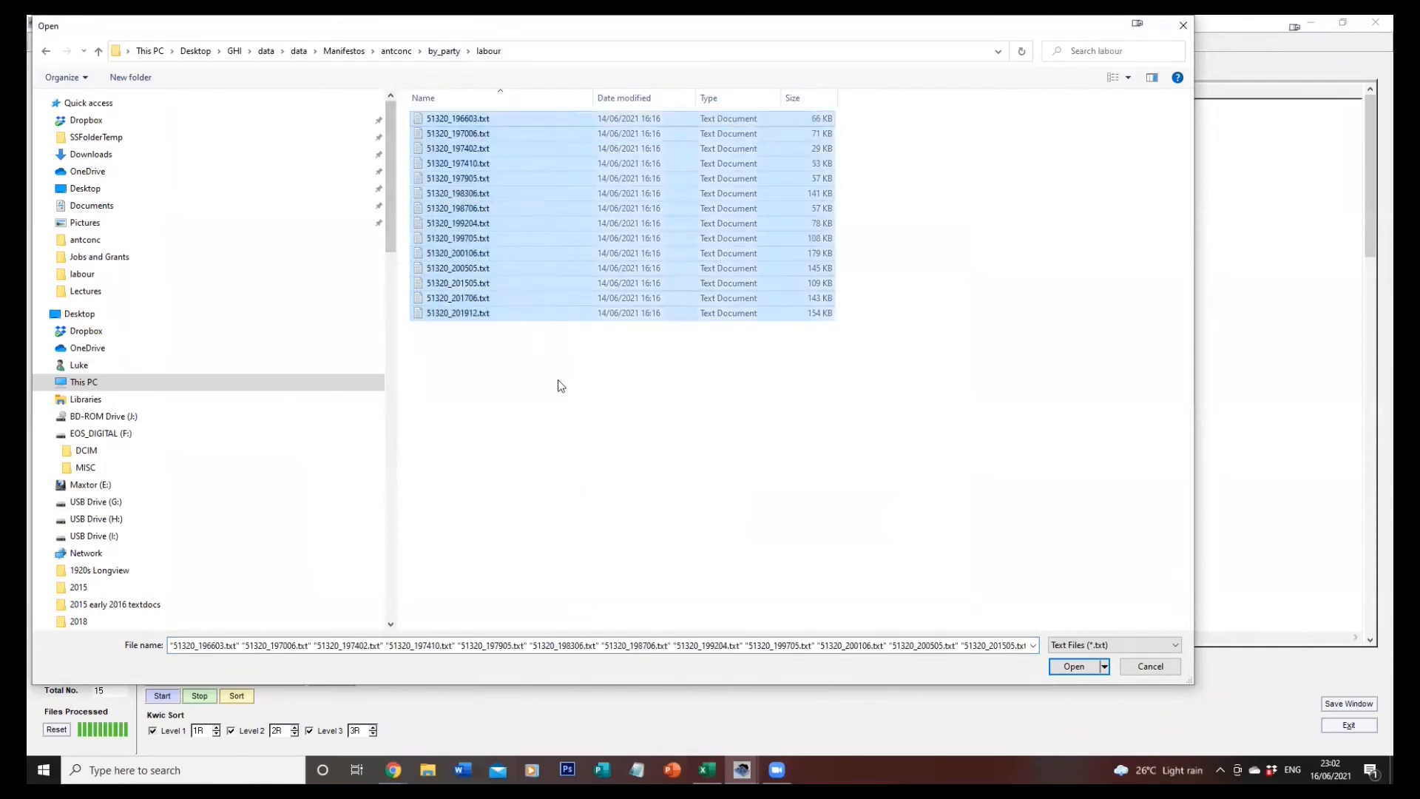
click(1073, 667)
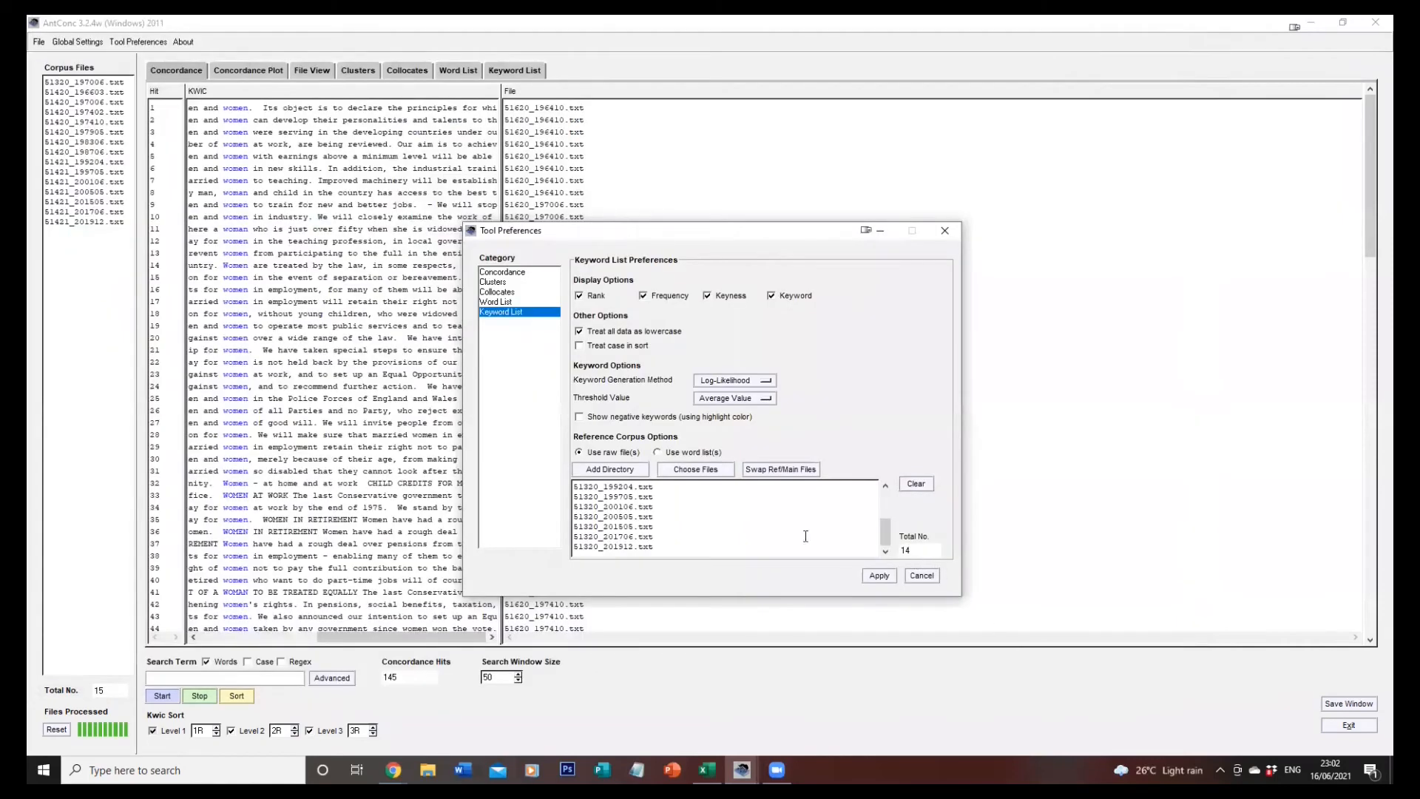
click(875, 577)
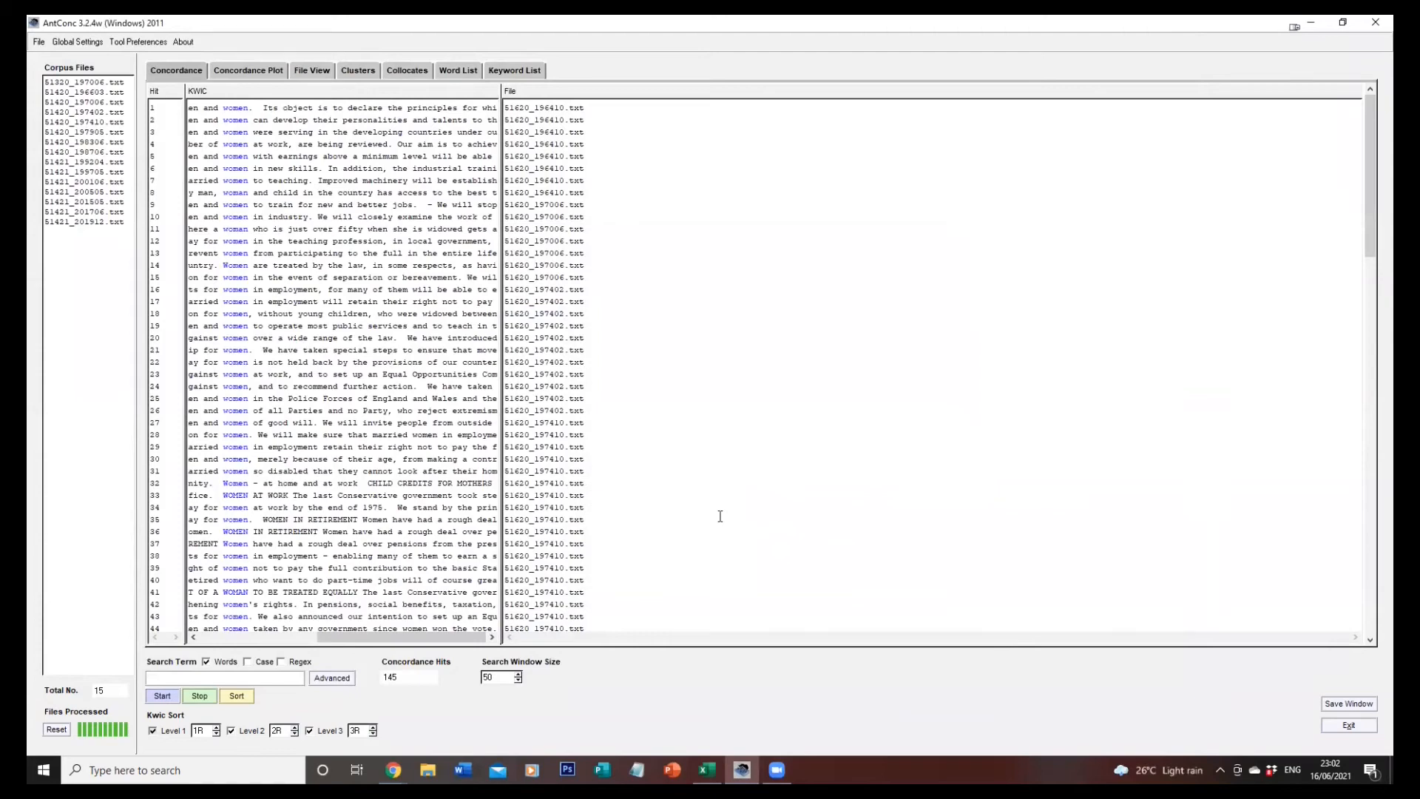
Generate the word list of the Liberal manifestos and their keyword list against the Labour reference corpus.
click(459, 71)
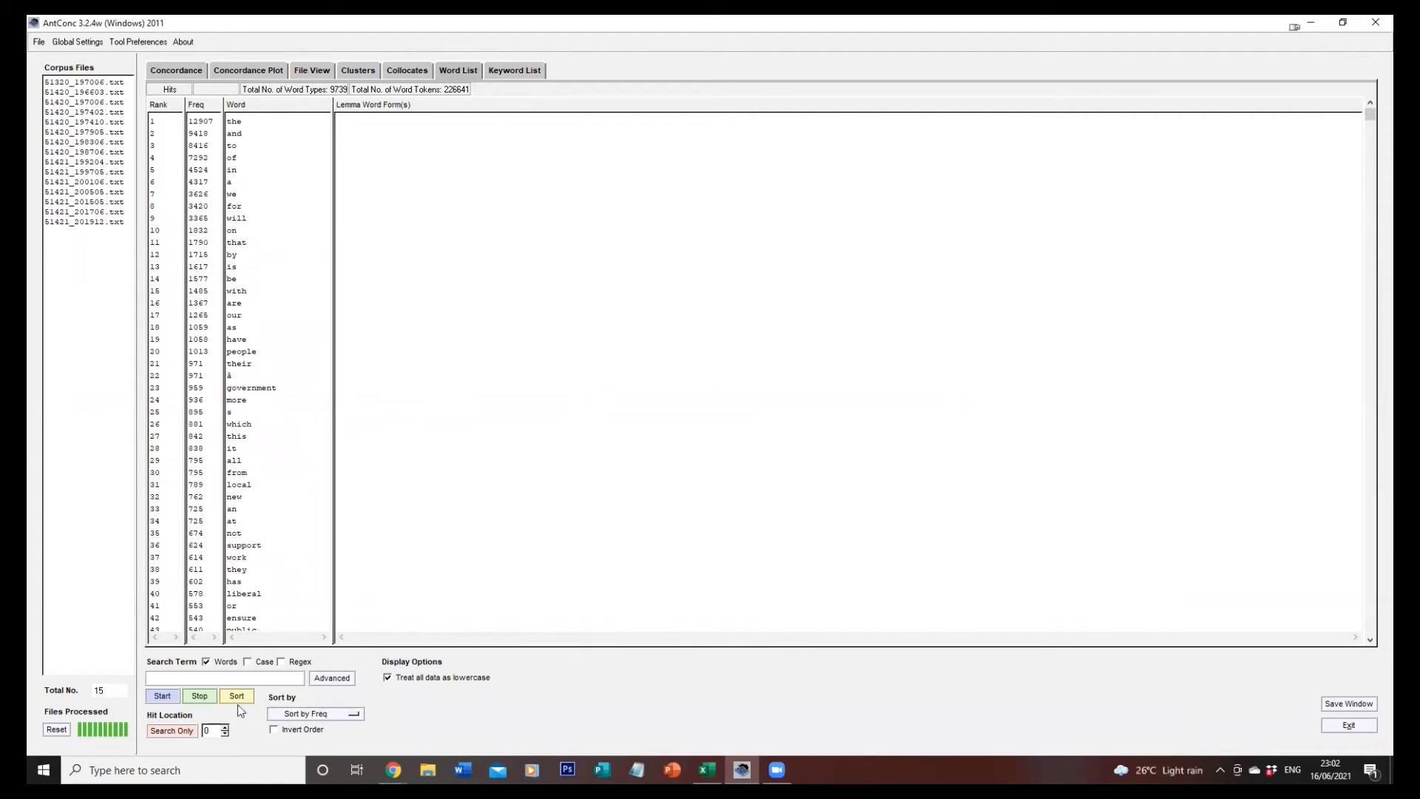
click(161, 693)
click(506, 73)
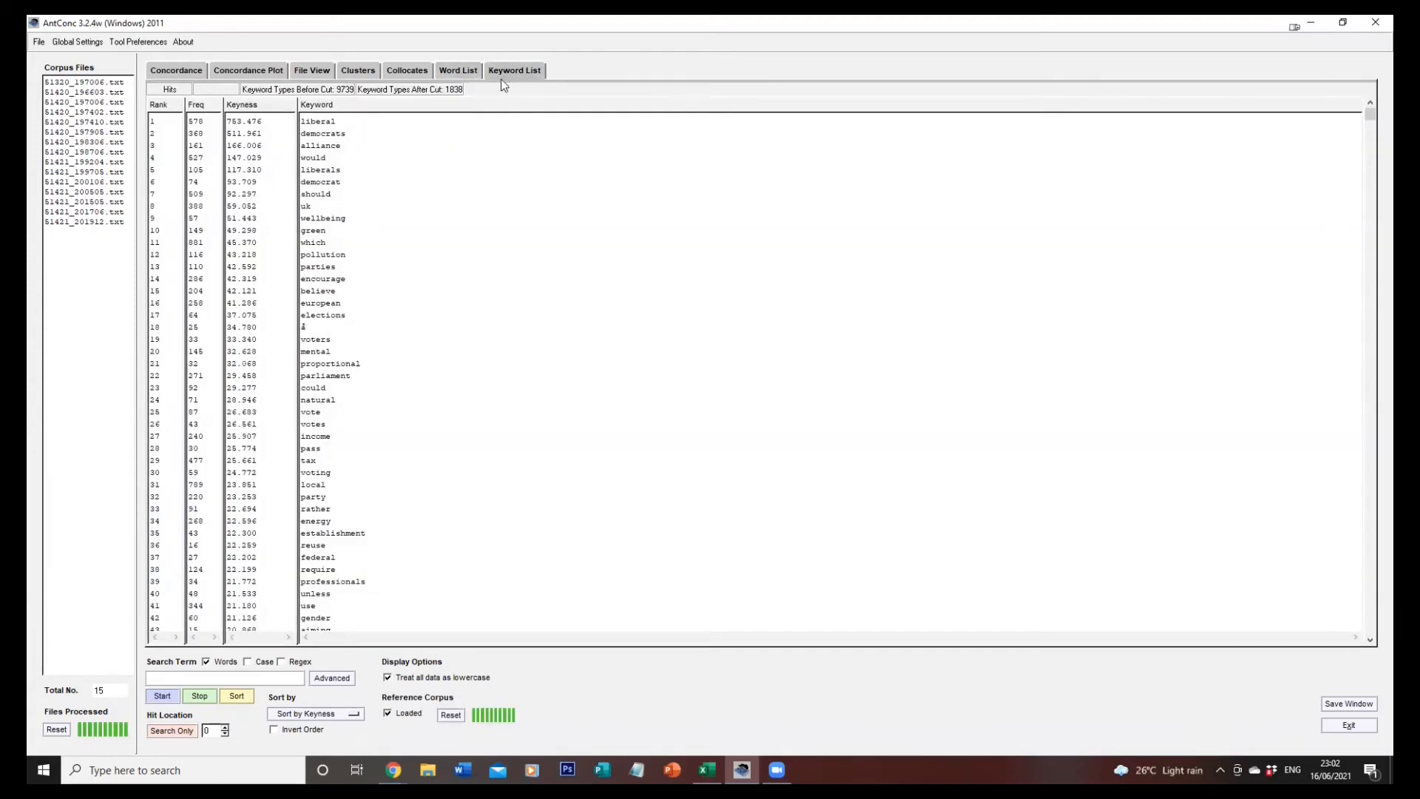
click(162, 696)
Examine the concordance lines of the keyword "green" and its concordance plot across the Liberal manifestos.
click(314, 232)
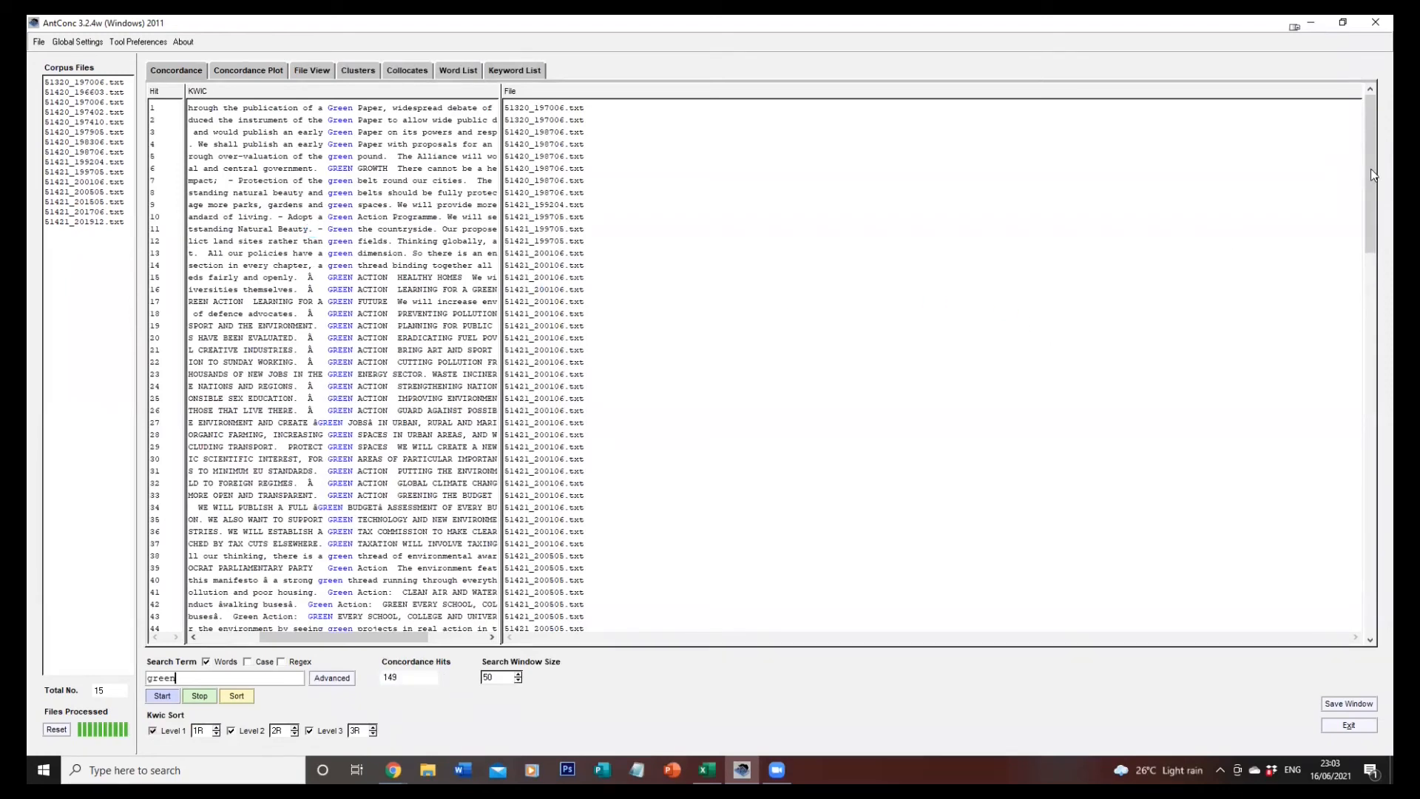
drag(1370, 169, 1324, 118)
mouse_move(1311, 168)
mouse_down()
mouse_move(1296, 250)
mouse_move(1315, 250)
mouse_move(1320, 148)
mouse_up()
click(232, 68)
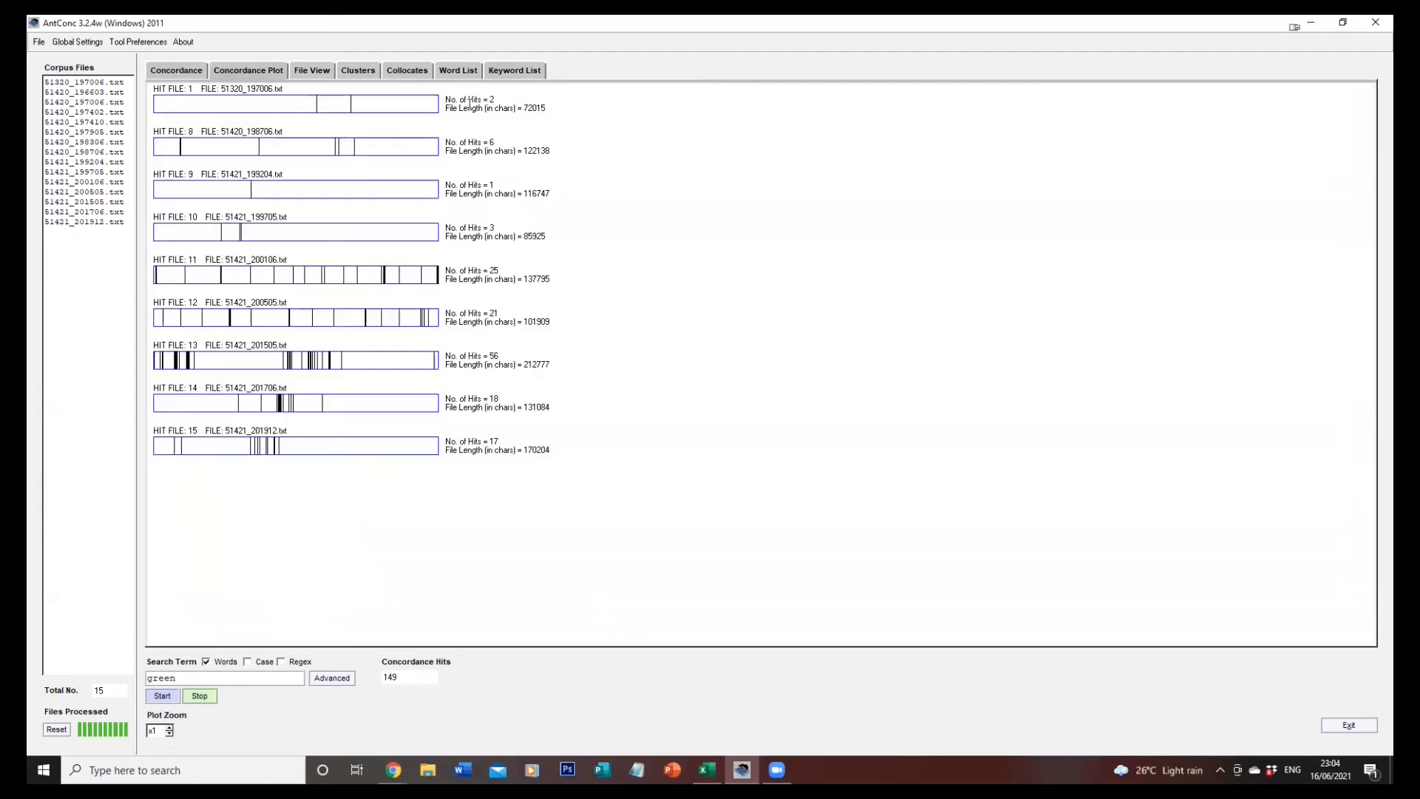
View the concordance lines of the keywords "proportional", "mental" and "federal" from the keyword list.
click(511, 71)
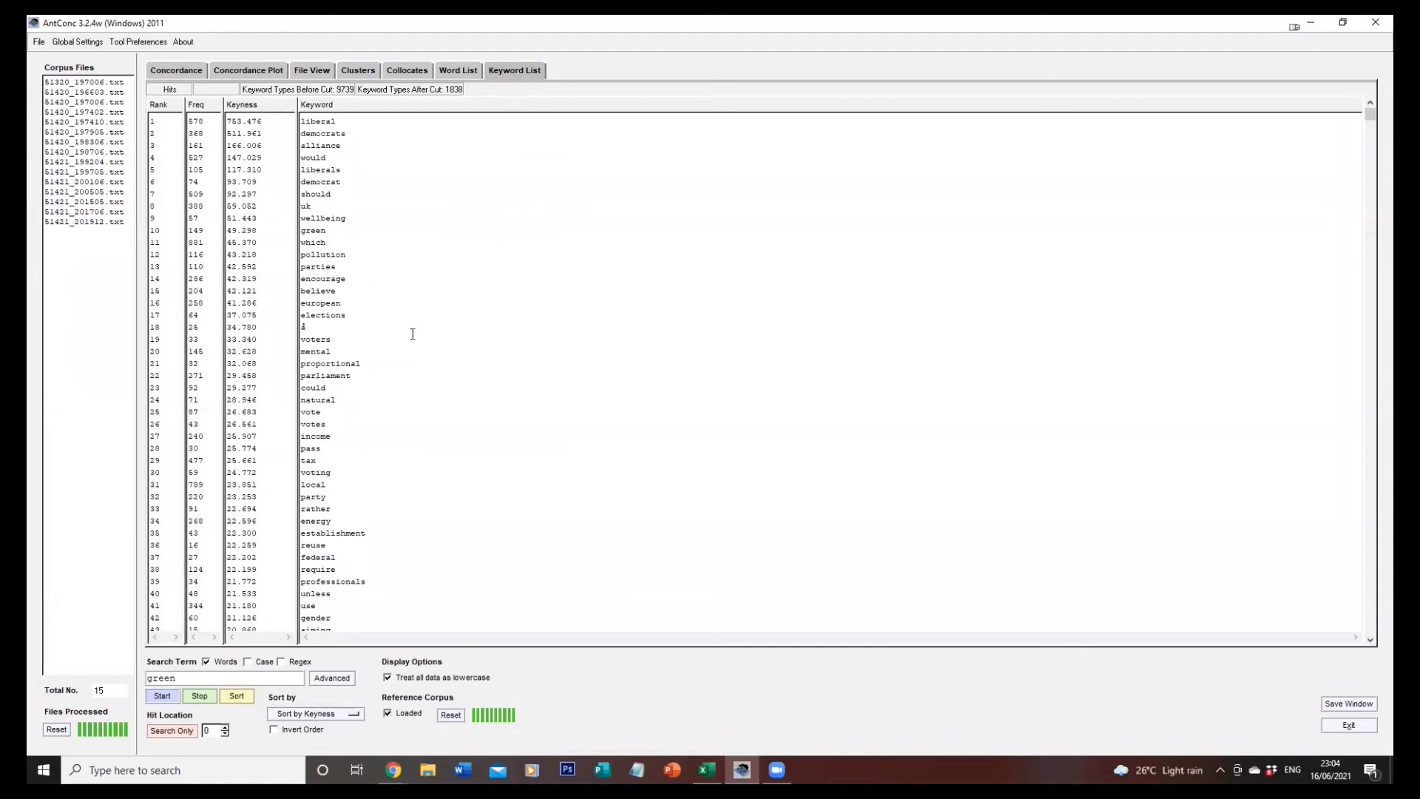
click(323, 366)
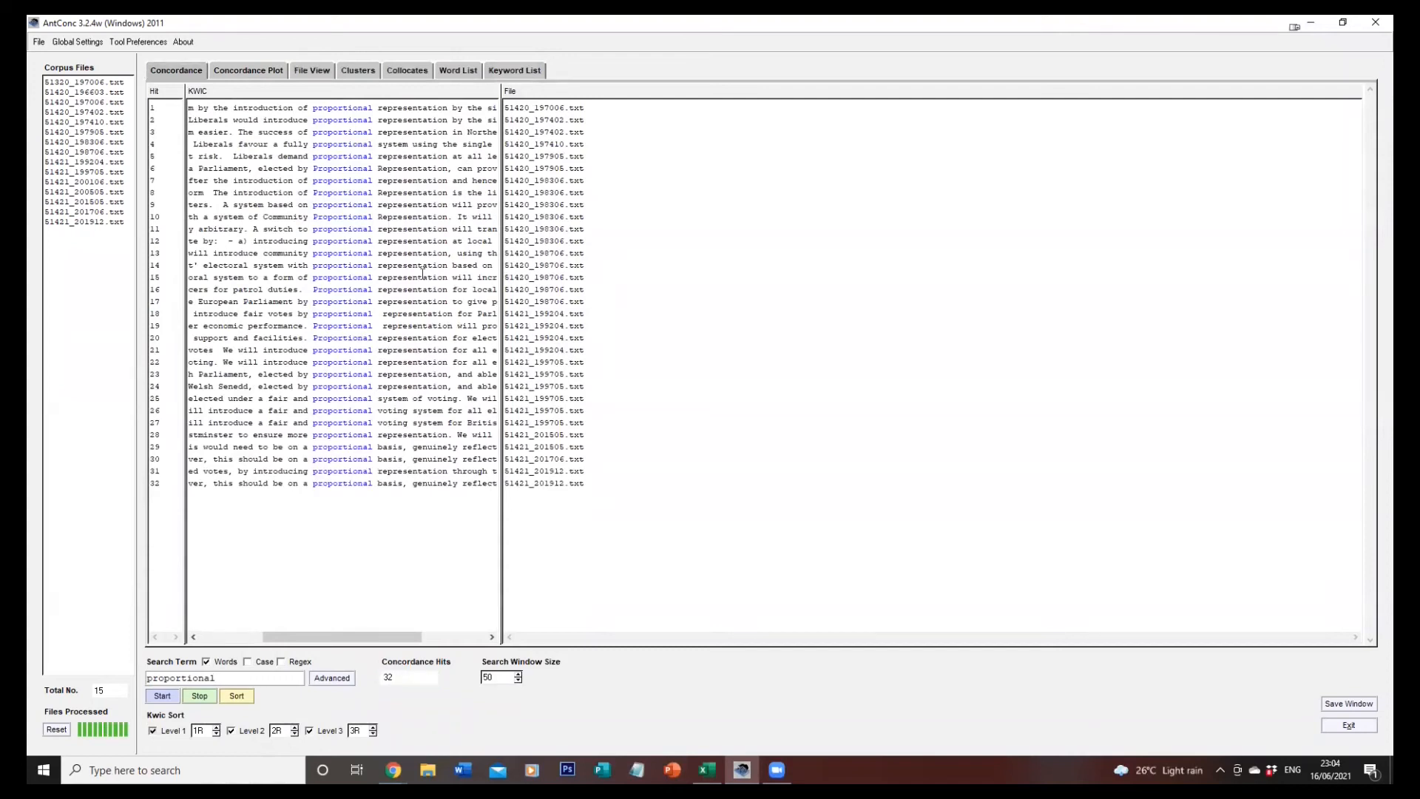
click(522, 72)
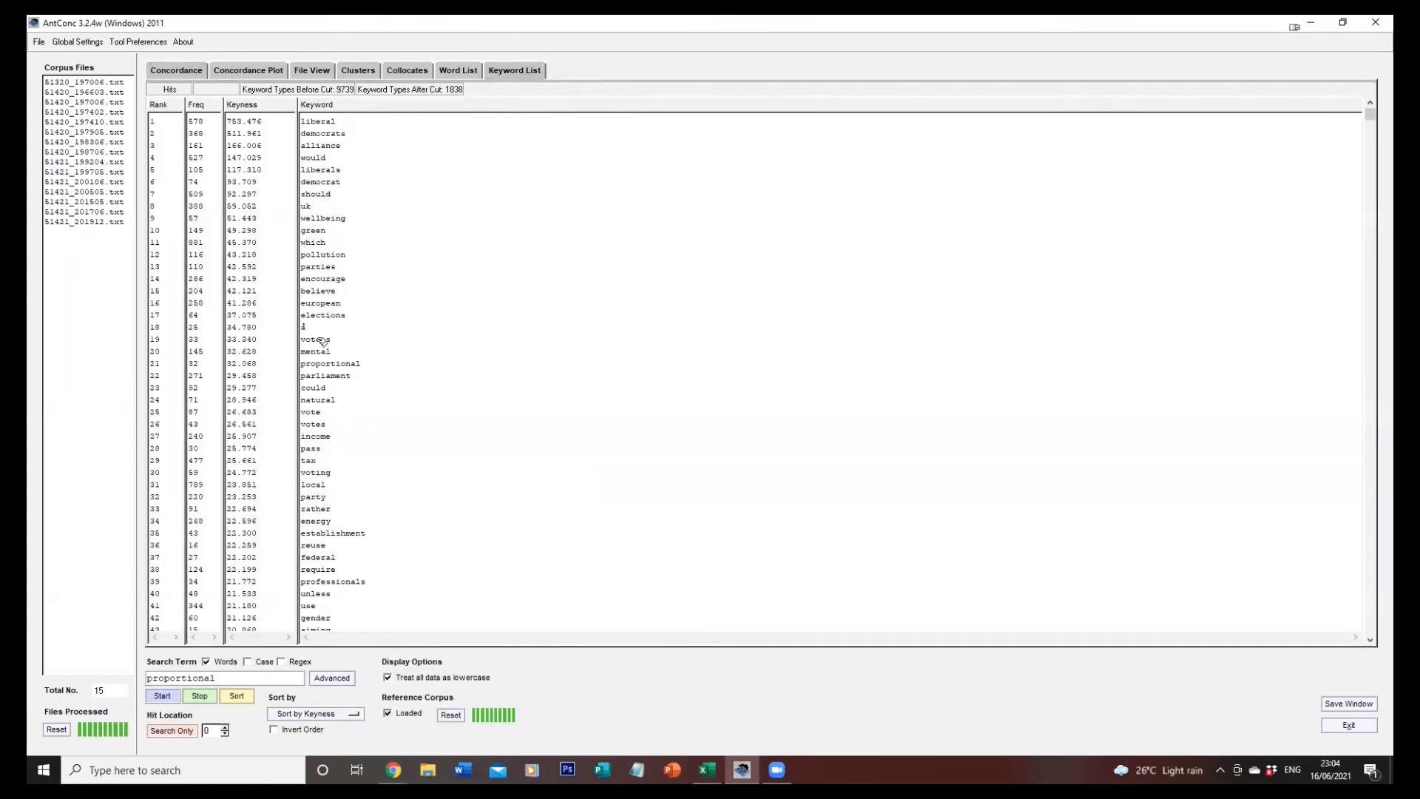
click(324, 353)
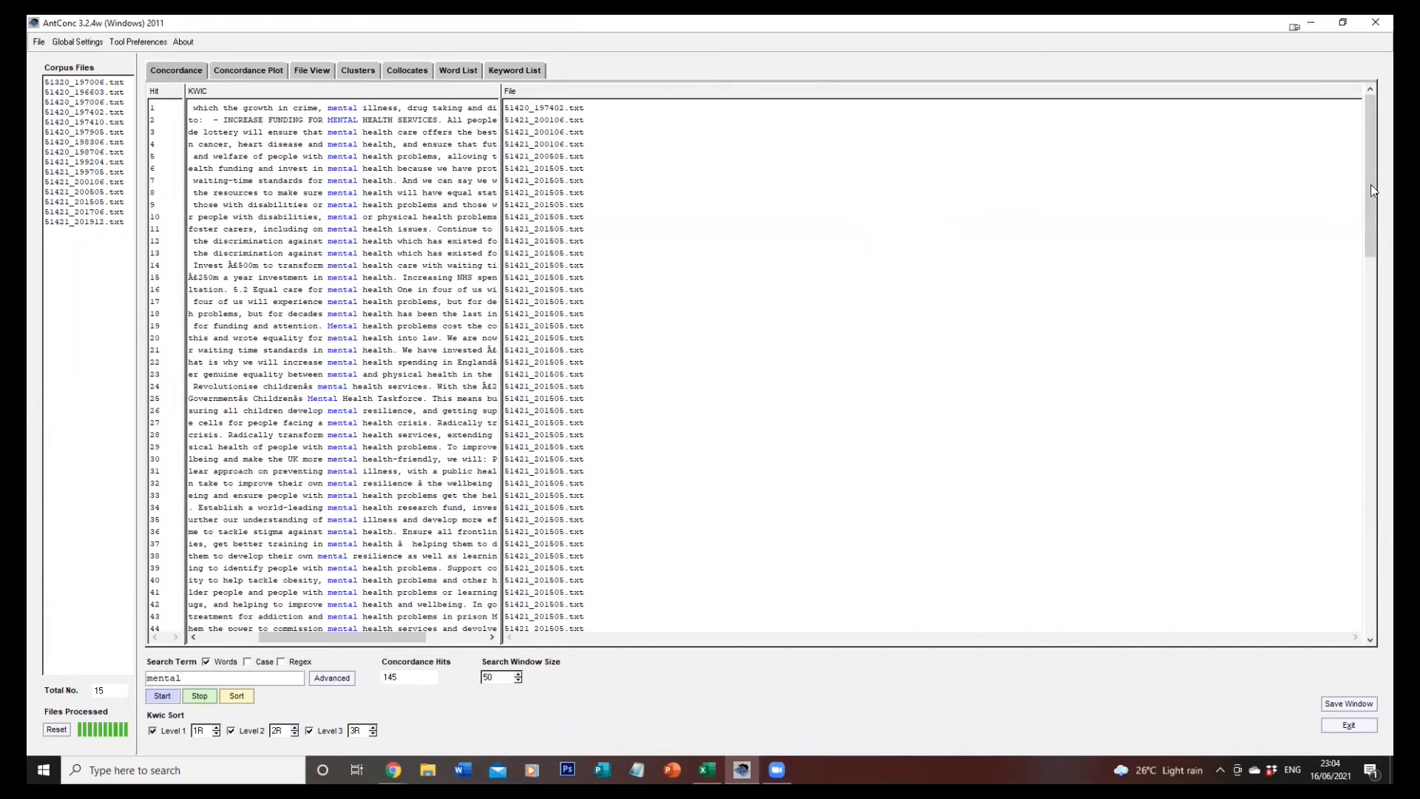
drag(1373, 191, 1355, 608)
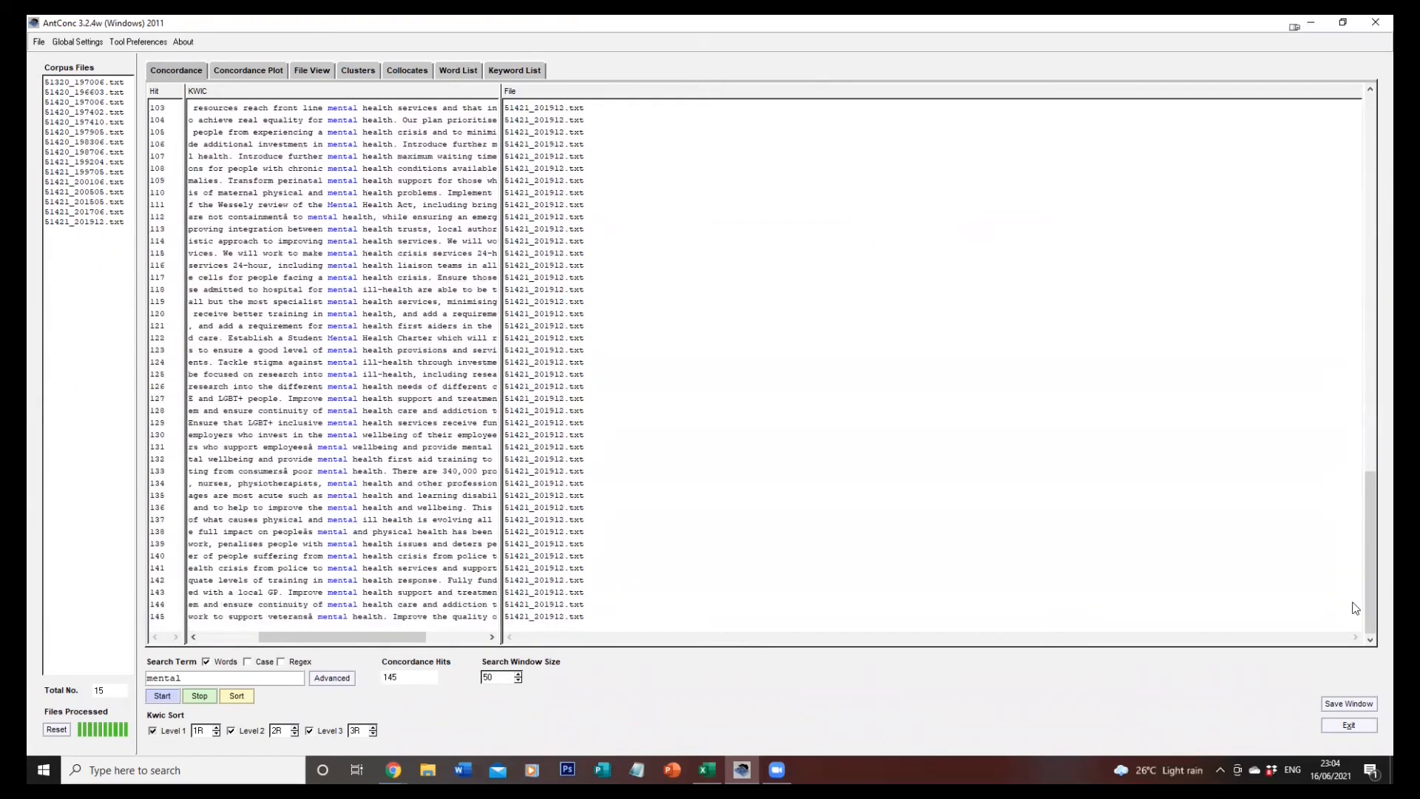
scroll(1289, 175, up, 20)
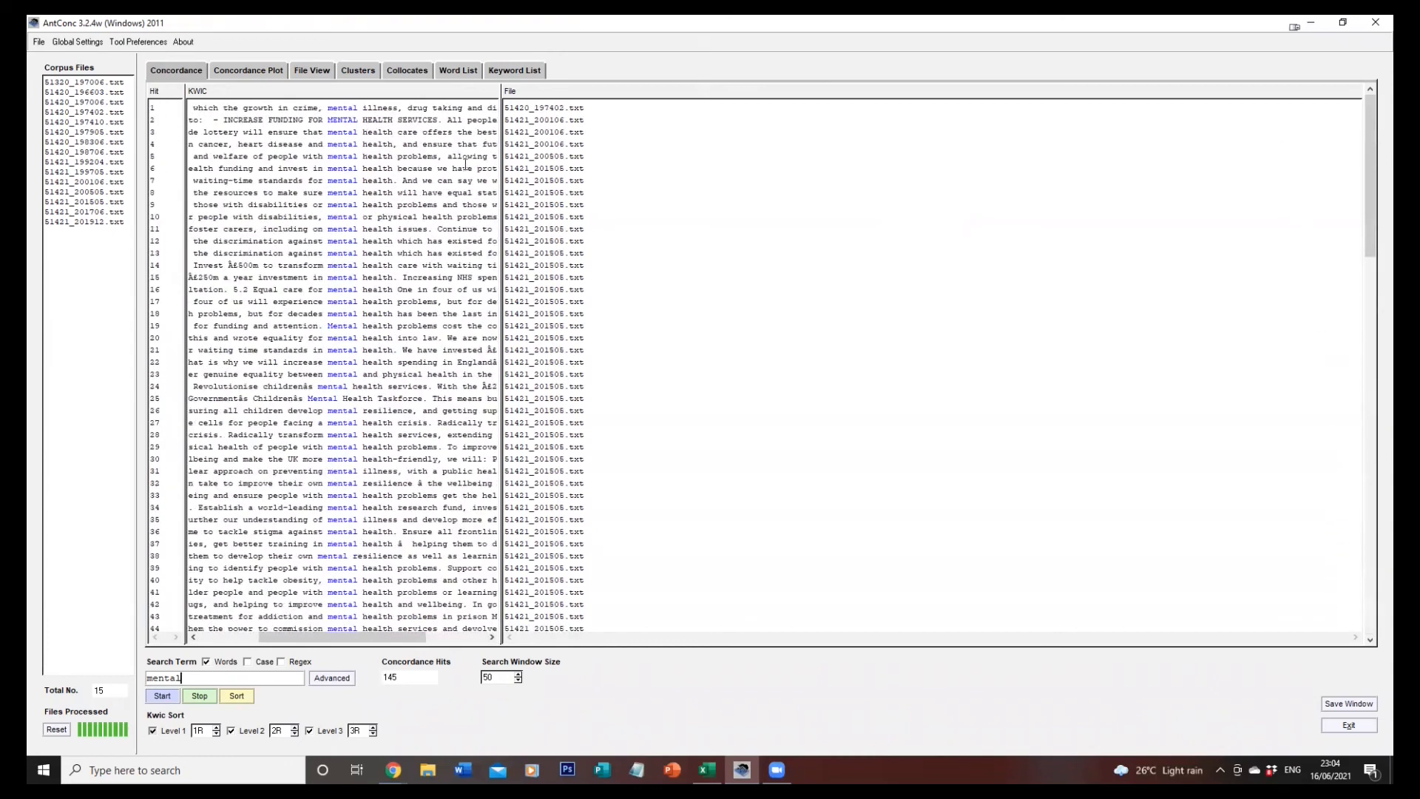
click(512, 74)
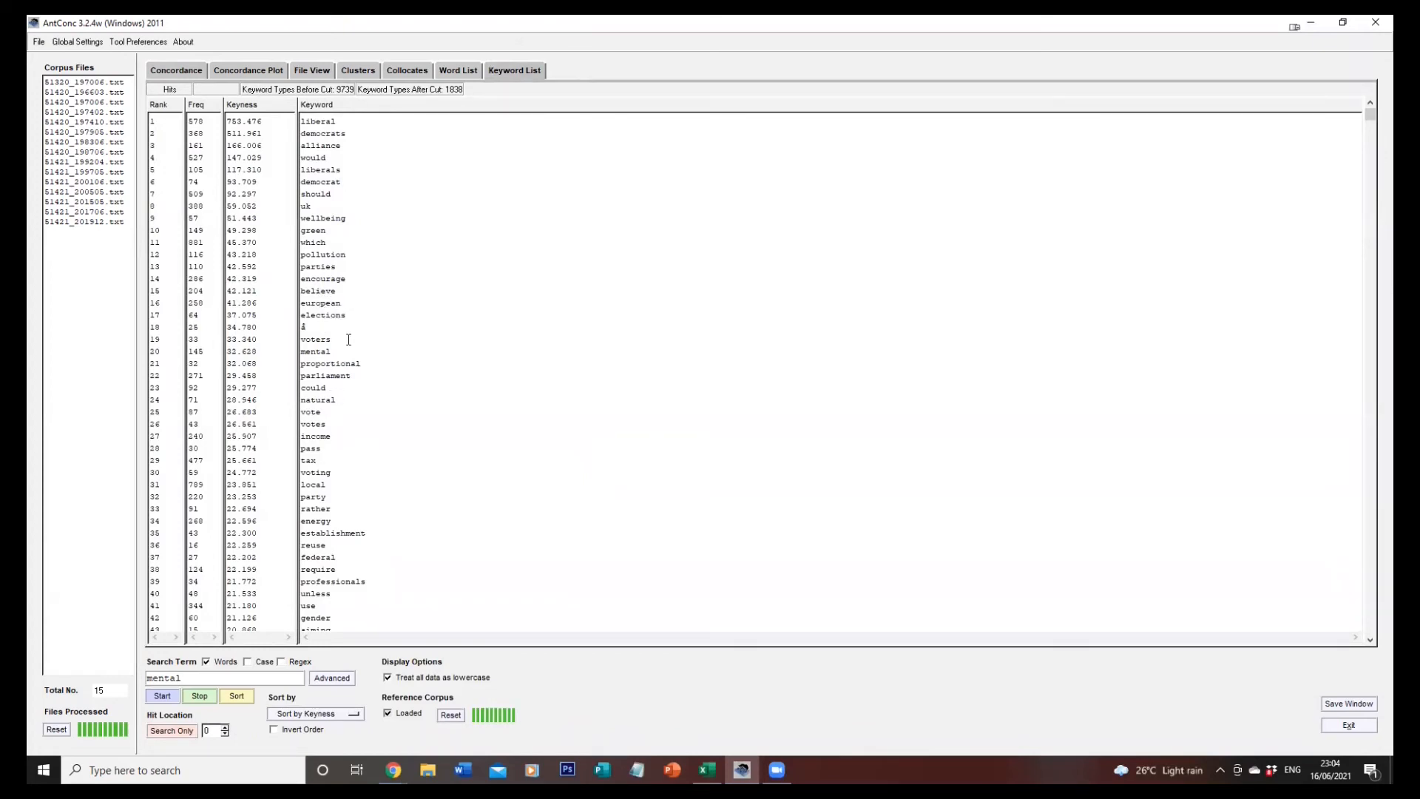
click(320, 559)
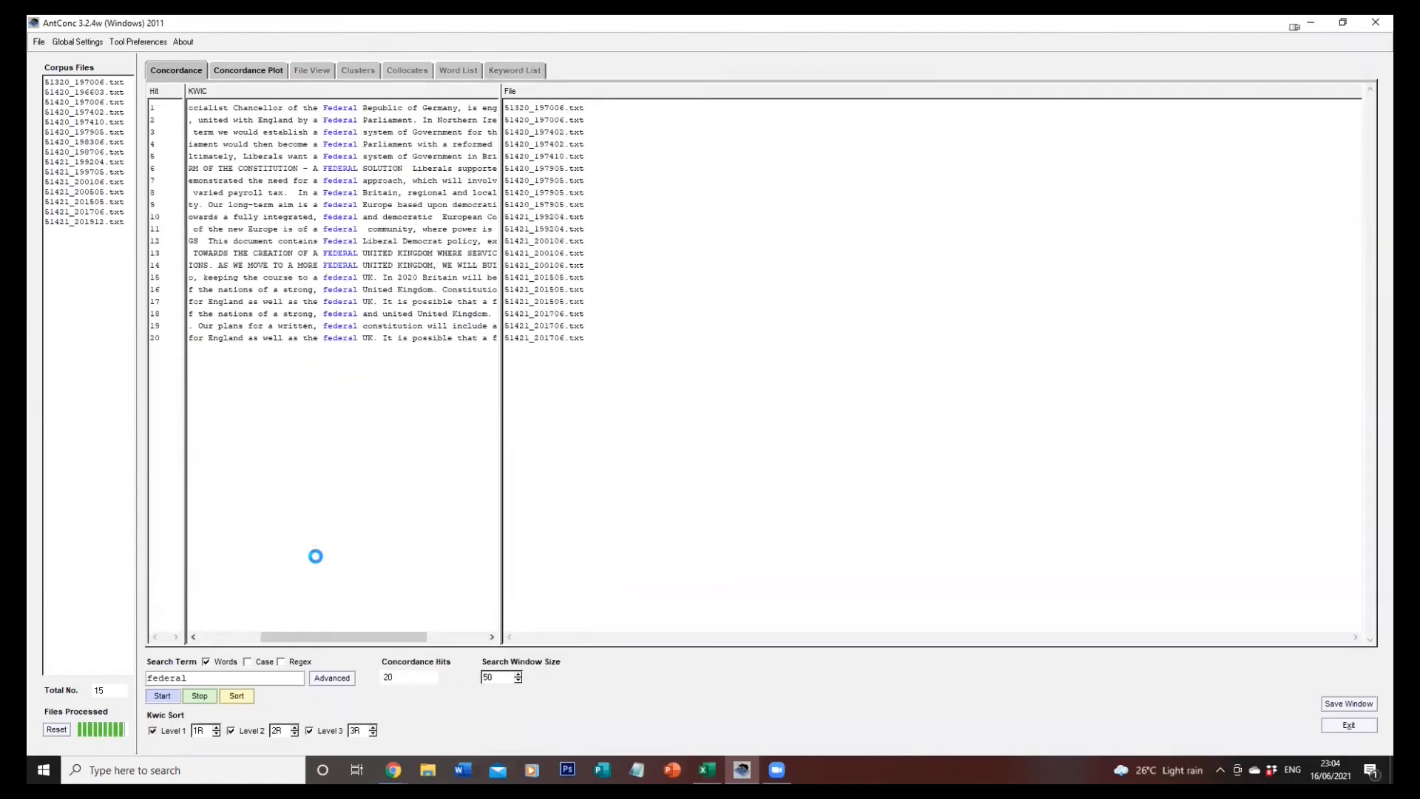
Swap the reference and main files in the keyword list preferences so that the Labour manifestos become the main corpus.
click(461, 65)
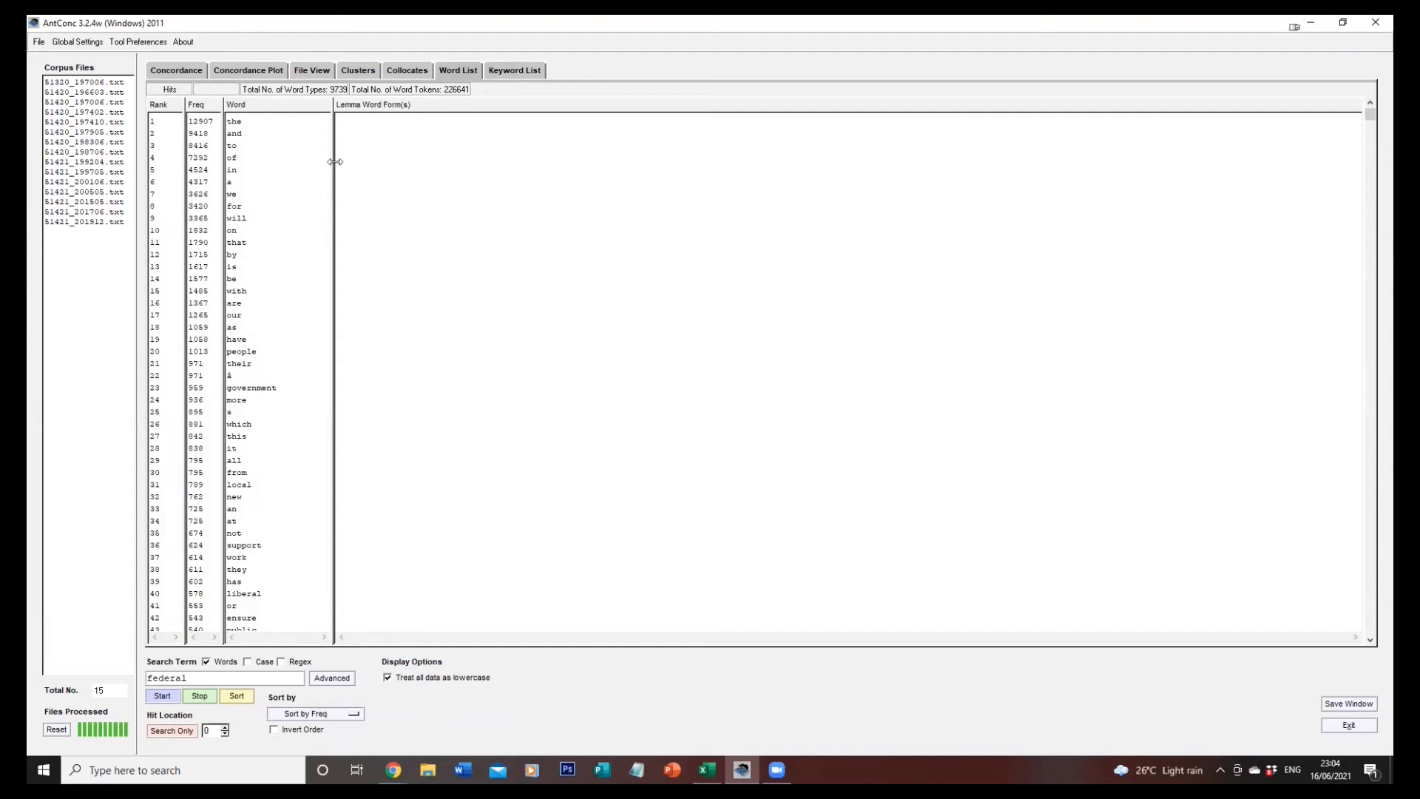
click(143, 43)
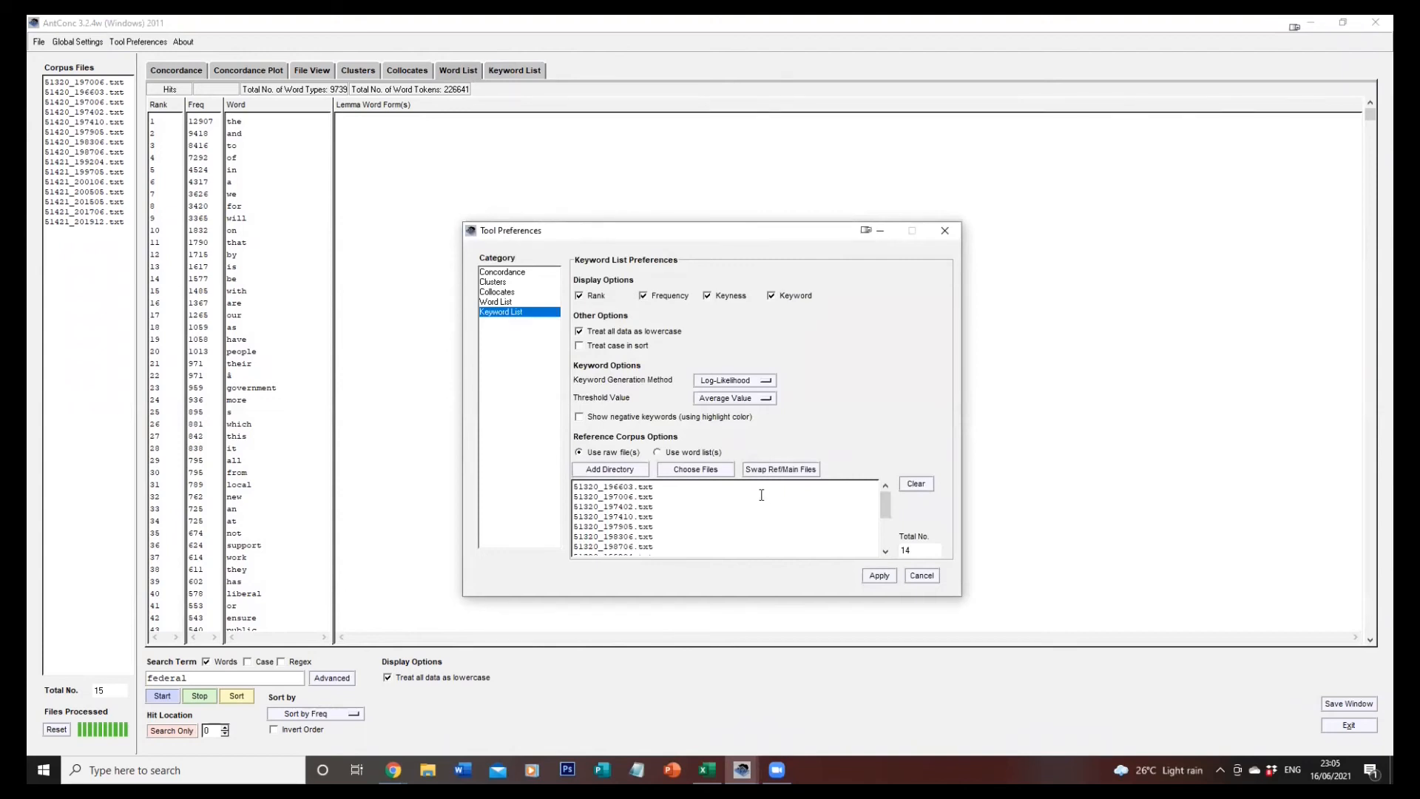
click(780, 471)
click(879, 575)
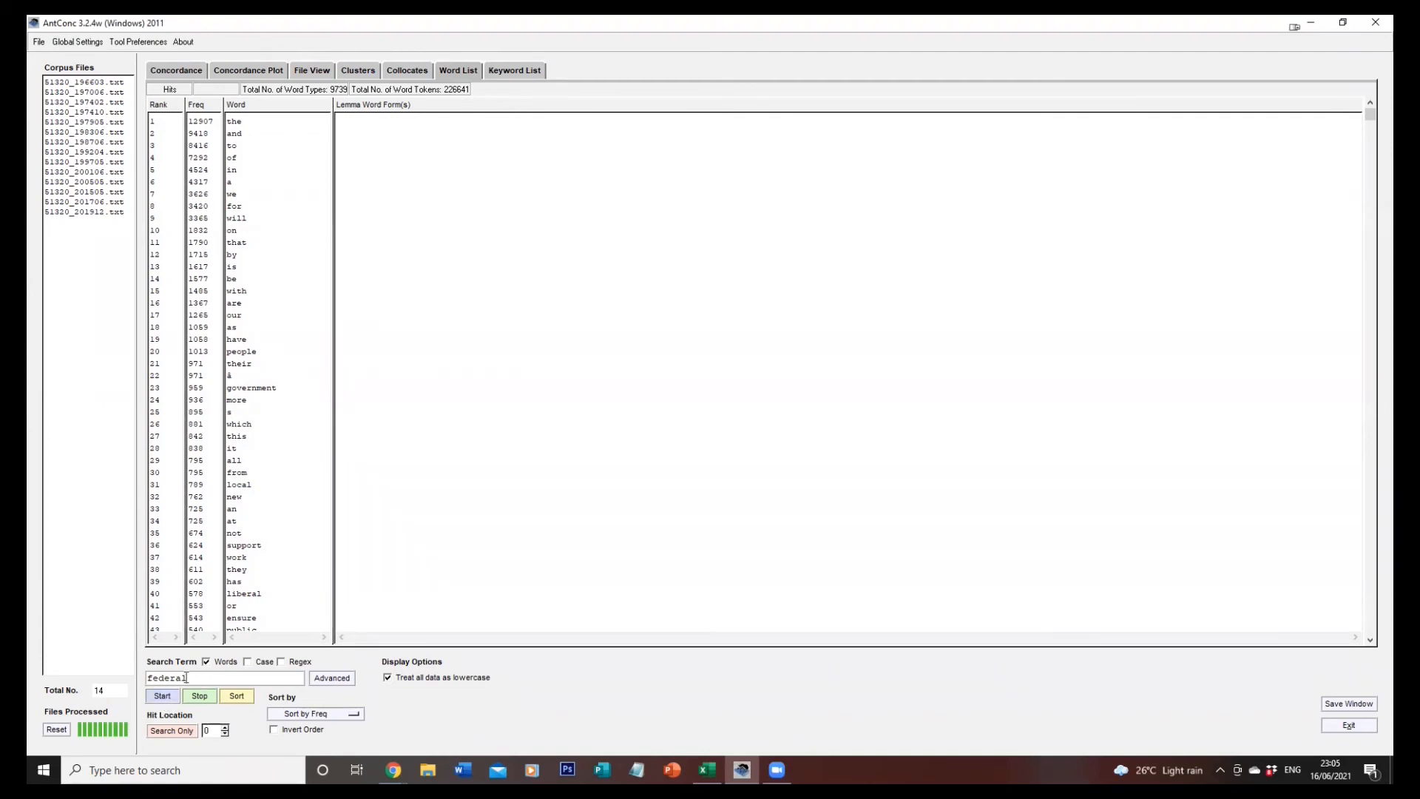
Clear the search term and generate a new word list for the Labour manifestos.
drag(188, 678, 146, 678)
key(BackSpace)
click(161, 695)
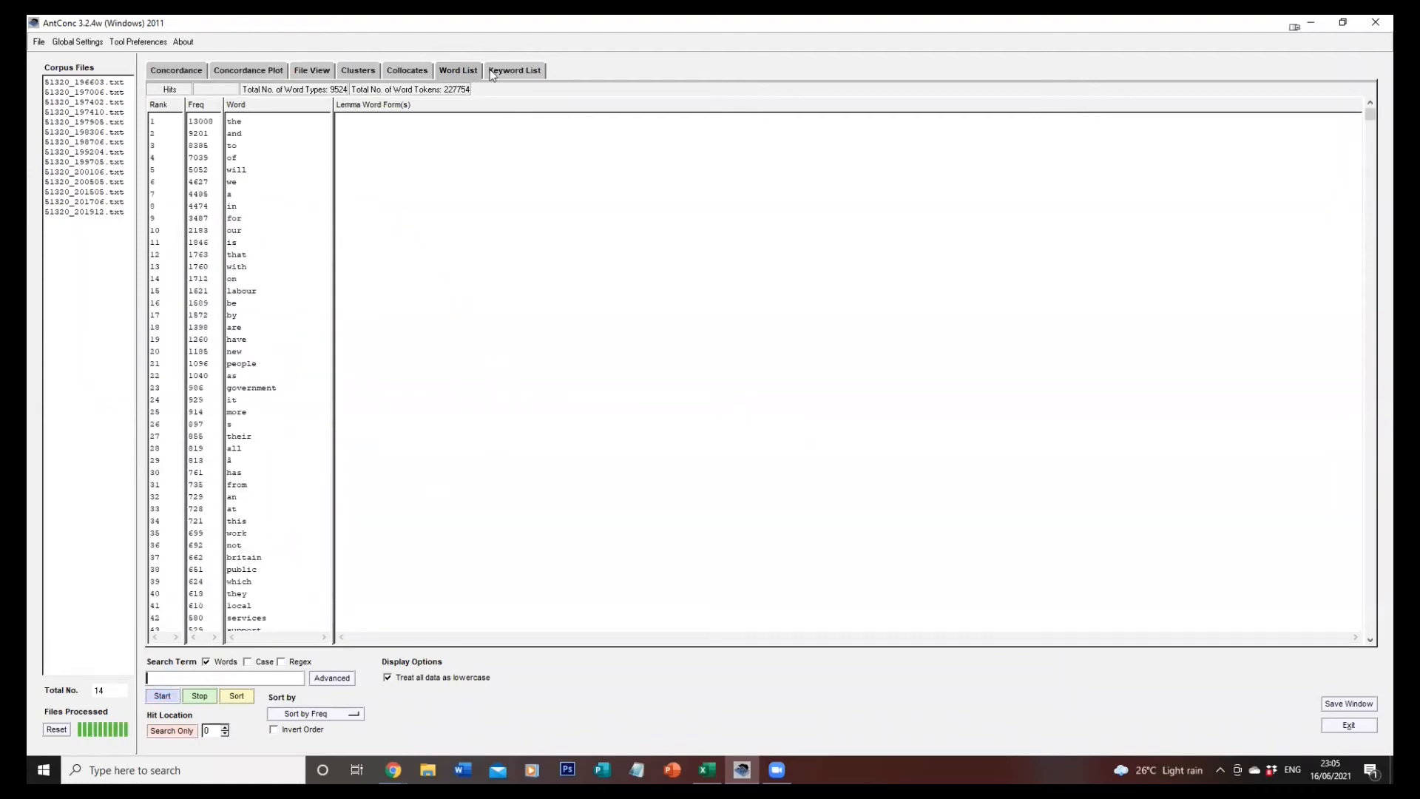
Generate the keyword list for the Labour manifestos against the Liberal reference corpus.
click(512, 71)
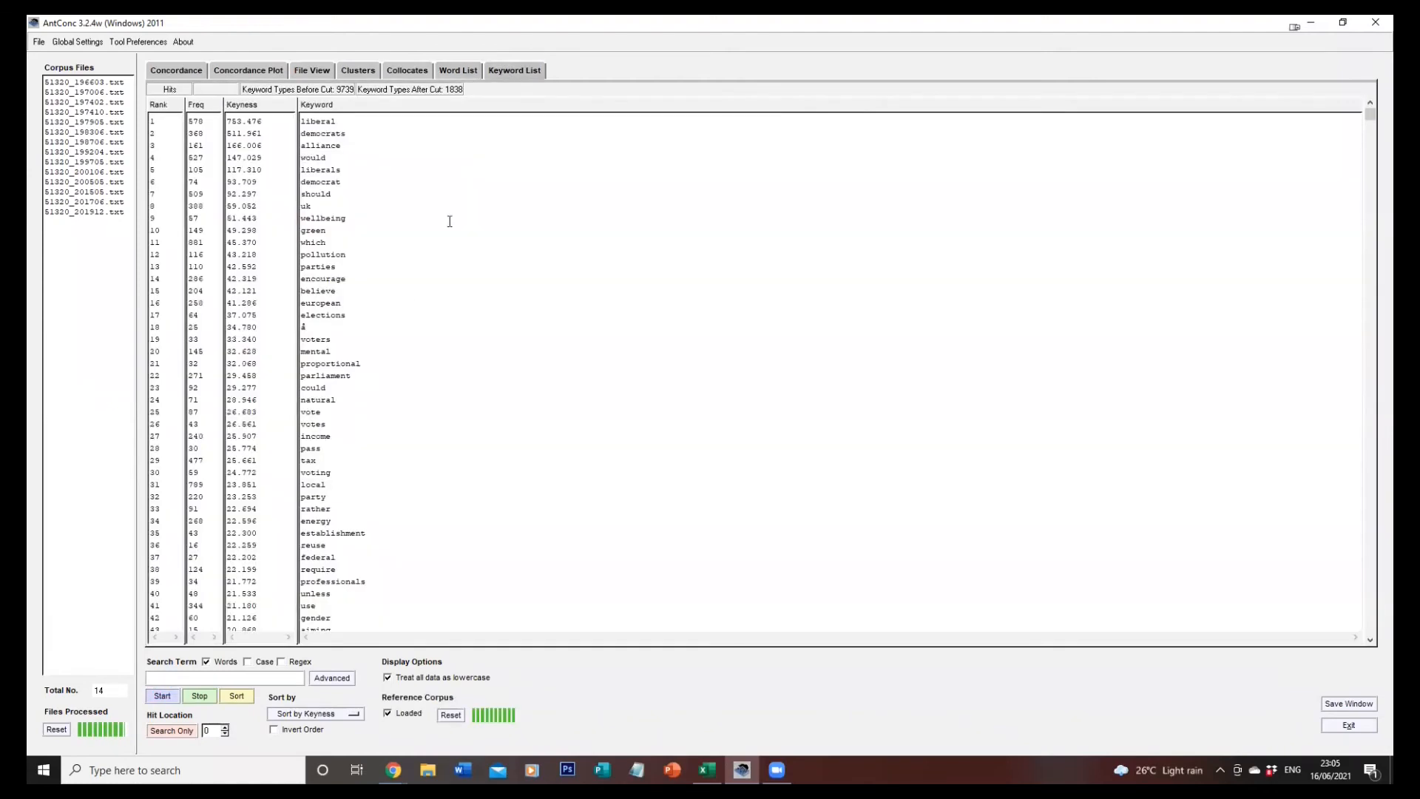
click(164, 695)
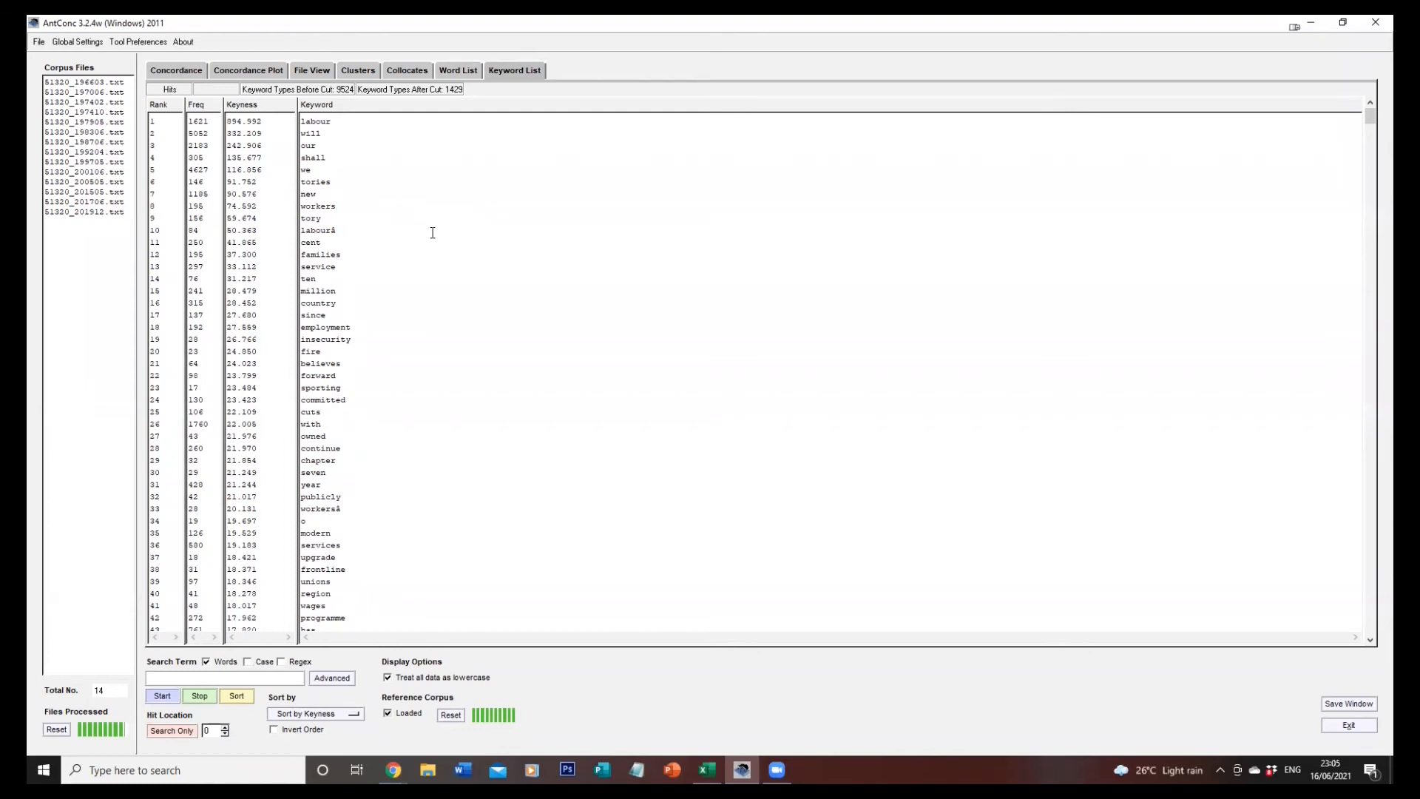
View the concordance lines of the keyword "will" in the Labour manifestos, then return to the keyword list.
click(310, 140)
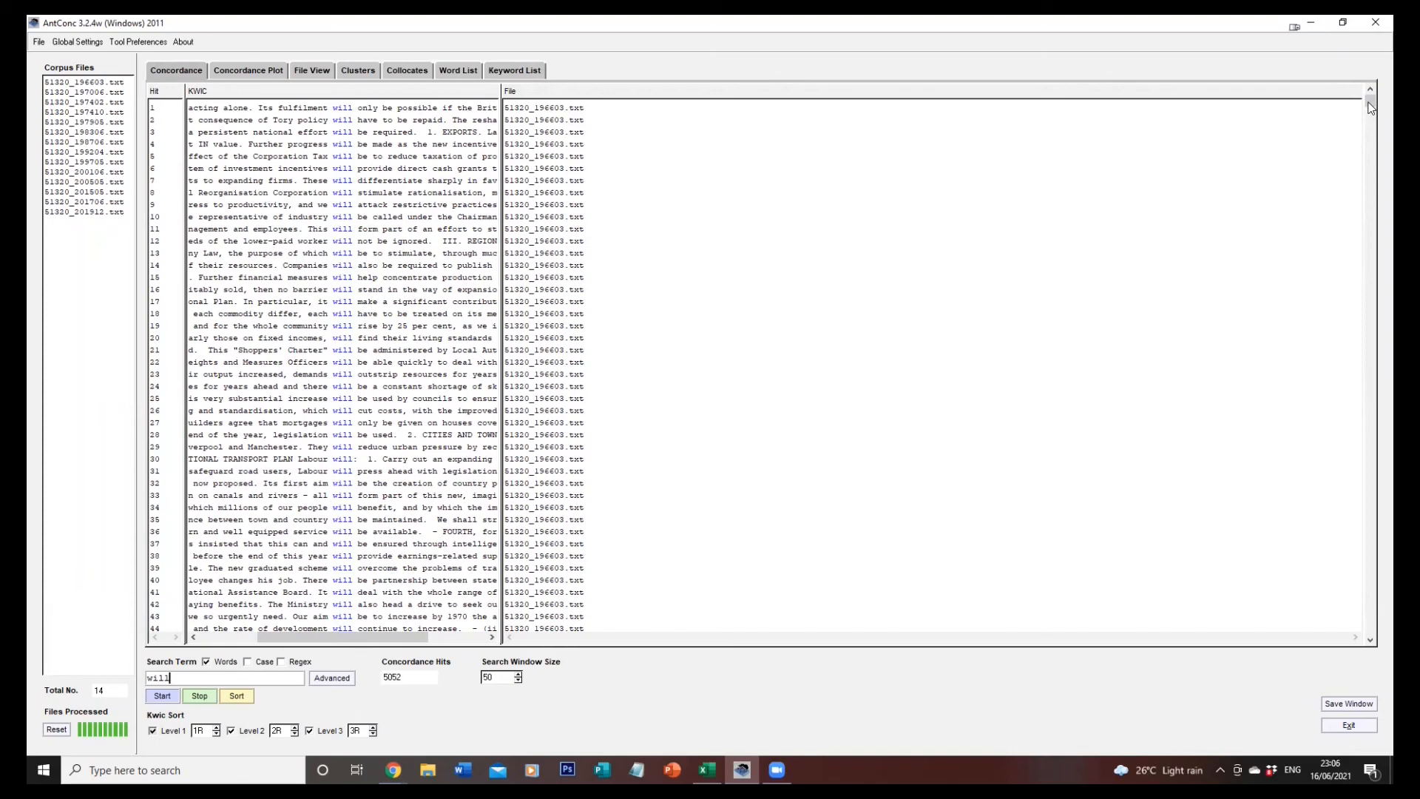
drag(1370, 108, 1370, 146)
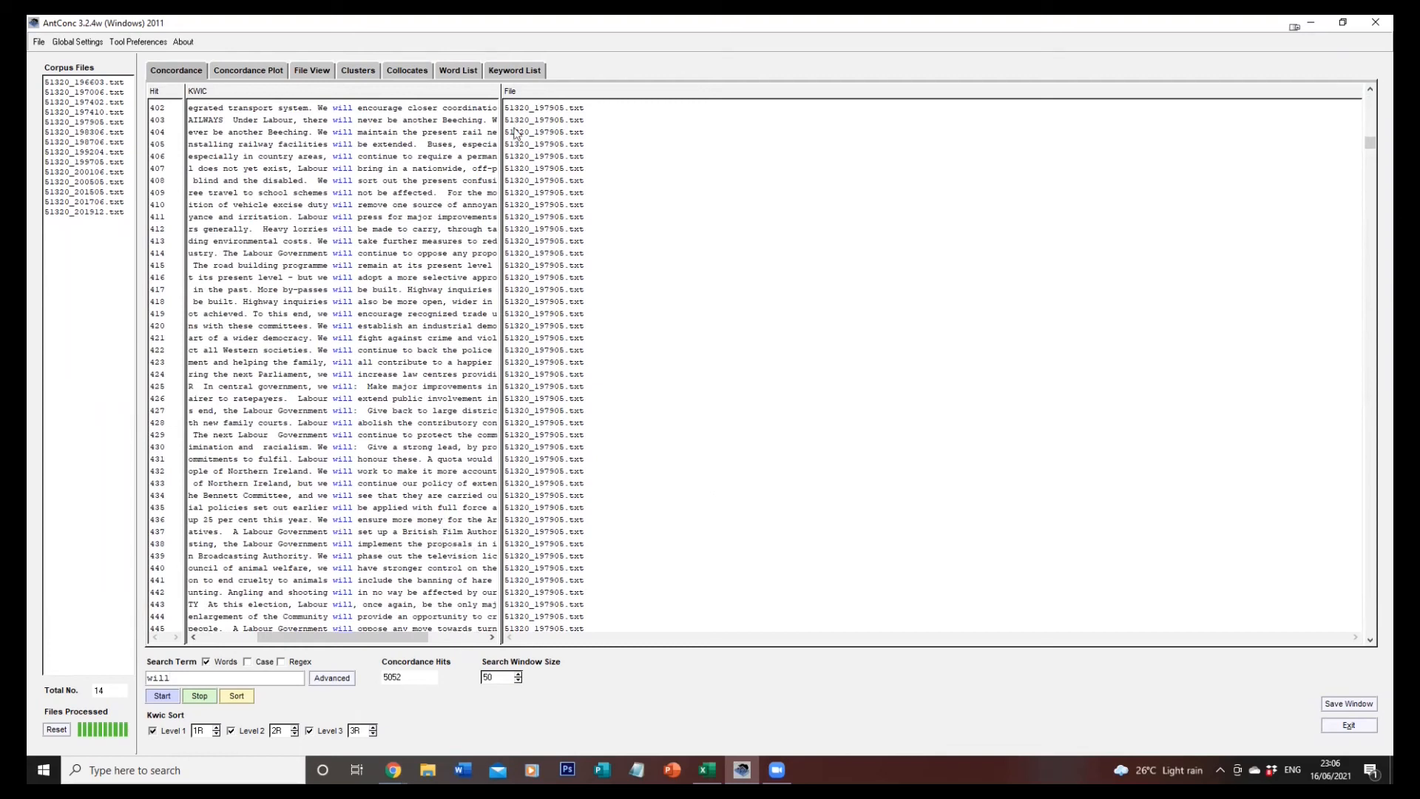
click(458, 72)
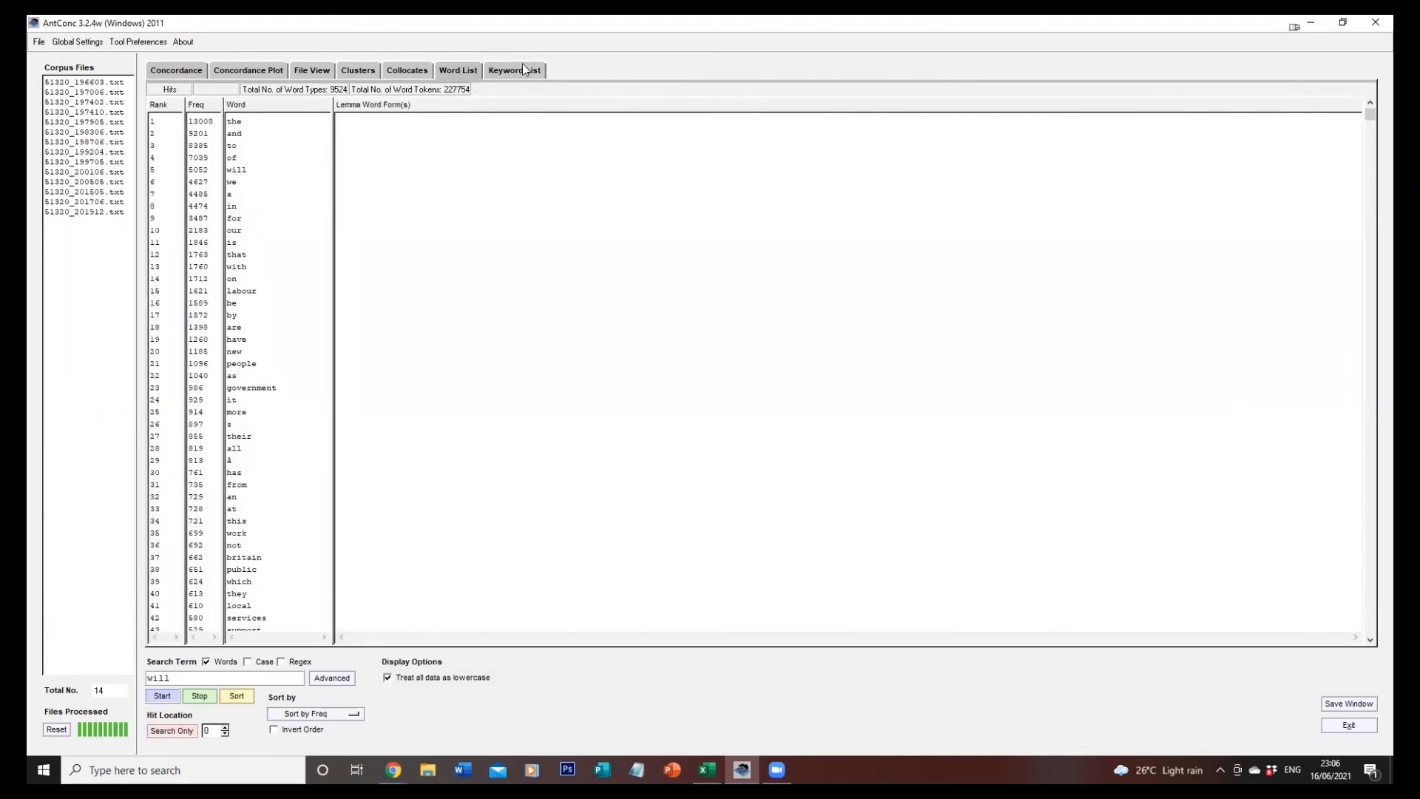
click(522, 69)
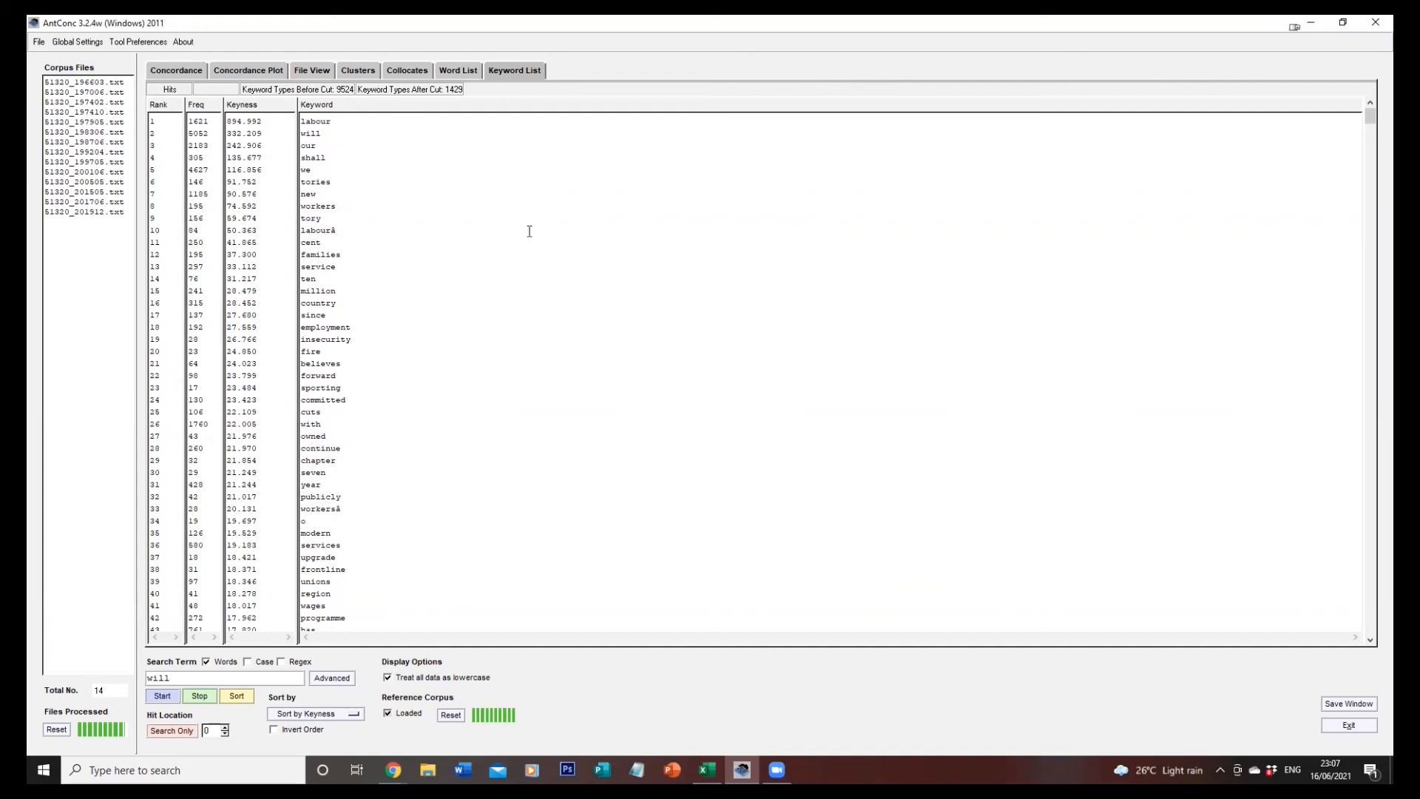
View the concordance lines of the keyword "tories" across the Labour manifestos, from the earliest file to the most recent.
double_click(326, 184)
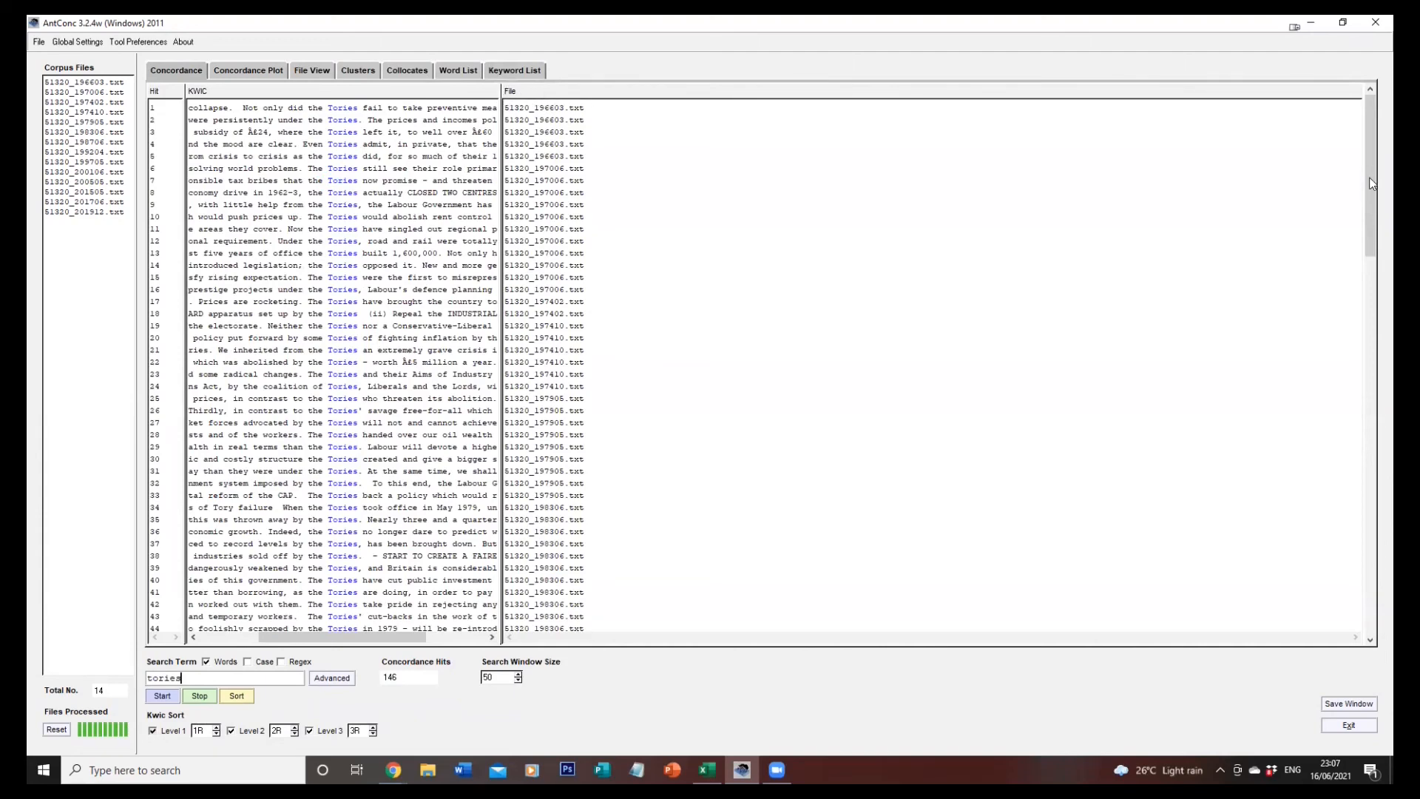
drag(1369, 181, 1341, 532)
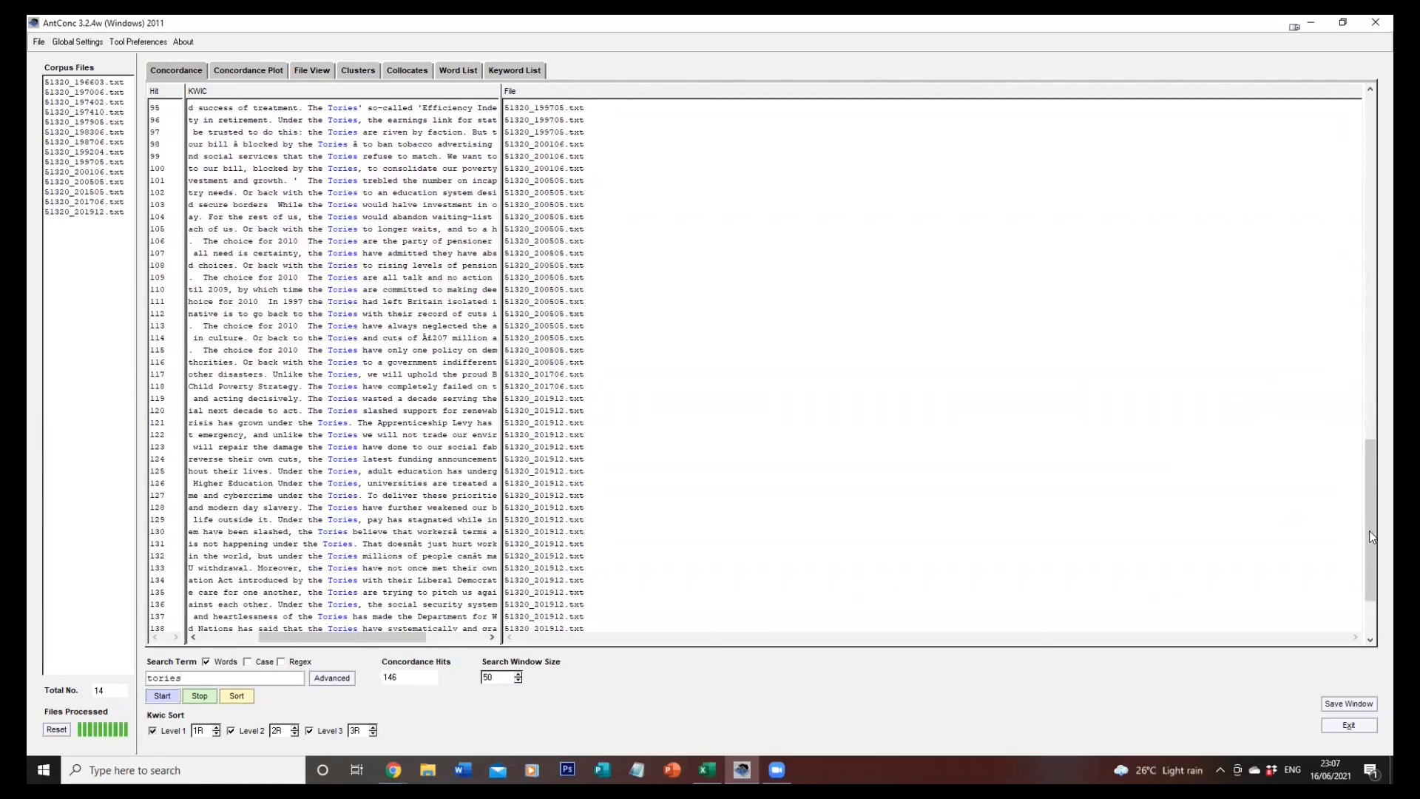
mouse_move(1369, 530)
mouse_down()
mouse_move(1354, 570)
mouse_move(1354, 536)
mouse_up()
scroll(1328, 352, up, 20)
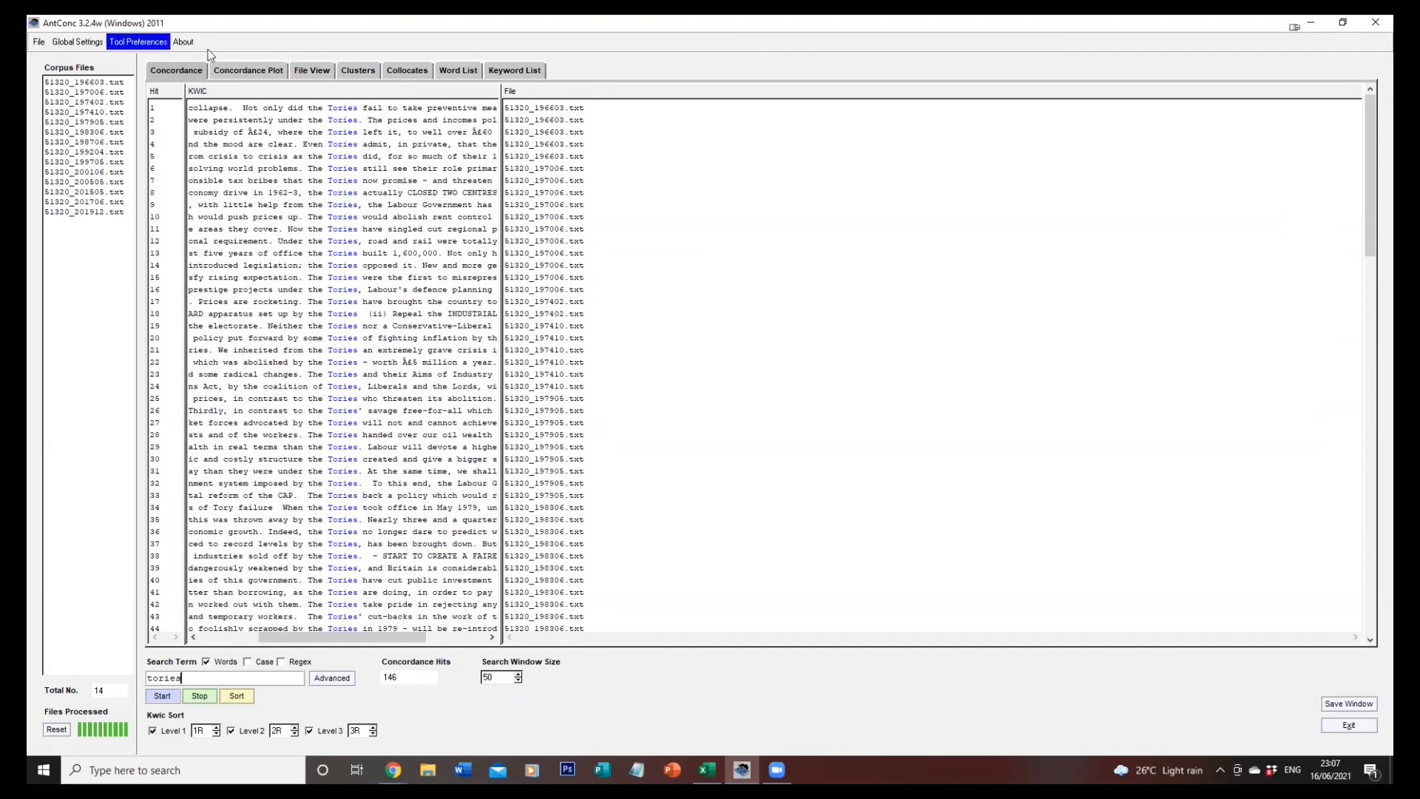
Check the concordance plot for "tories", then return to the concordance lines and widen the KWIC column to show more context.
click(249, 71)
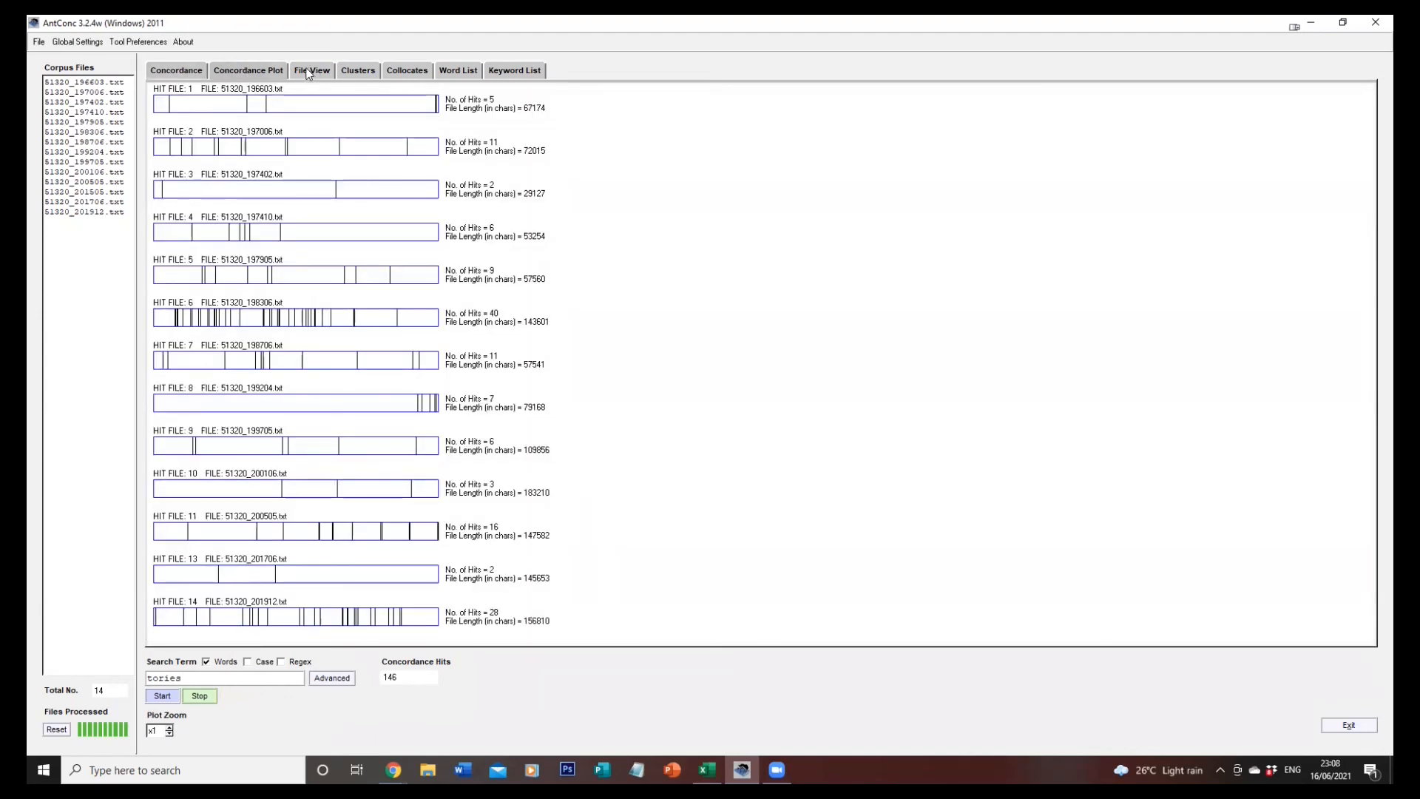
click(159, 74)
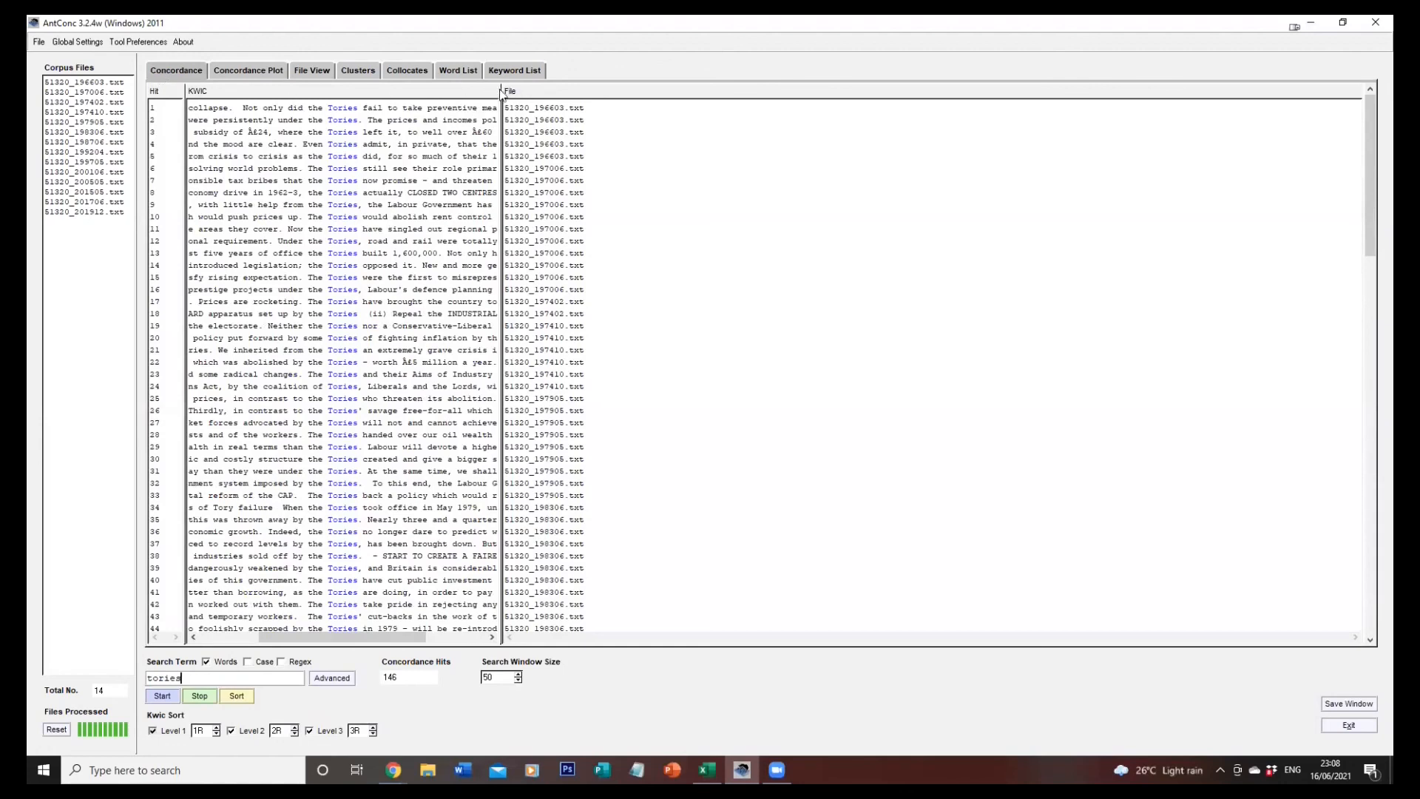
drag(503, 91, 690, 95)
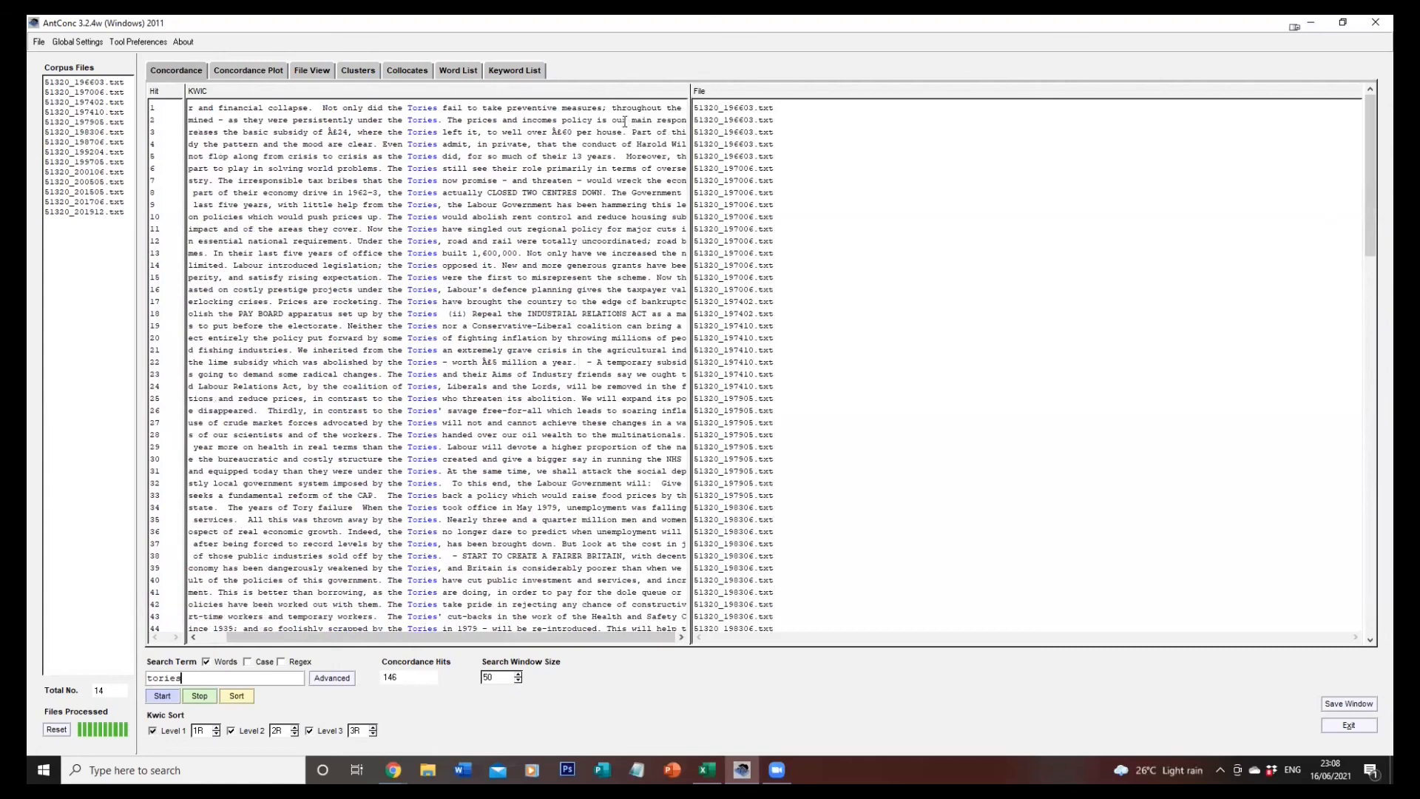